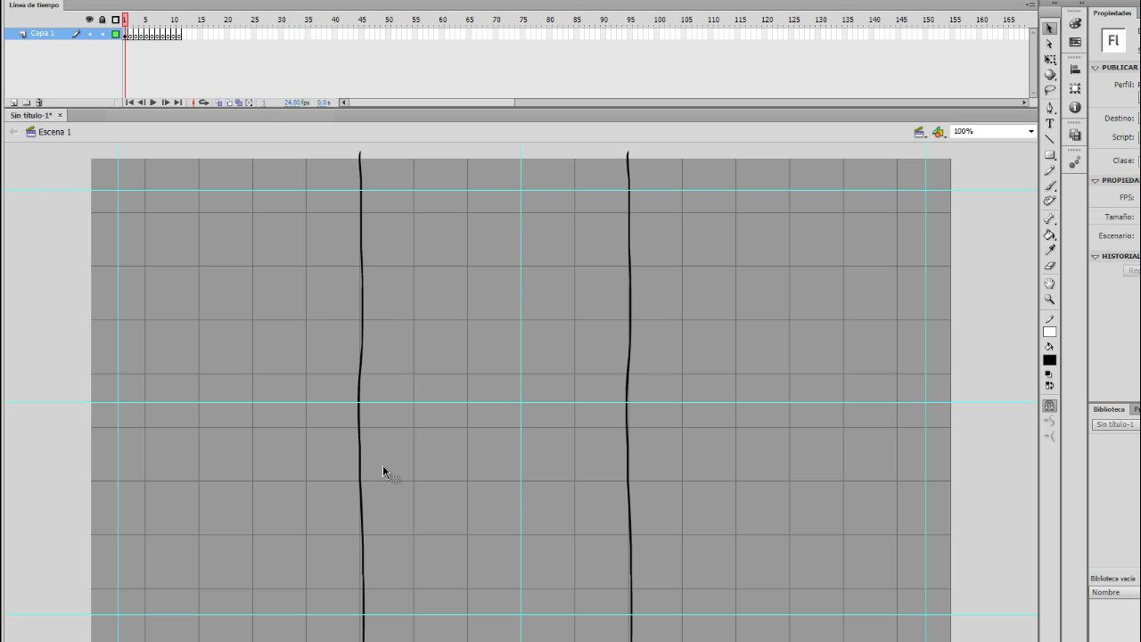
Step: Paint a horizontal divider across the middle of the stage and shrink the whole panel grid downward from its upper edge
key(b)
mouse_move(85, 402)
mouse_down()
mouse_move(673, 415)
mouse_move(957, 403)
mouse_up()
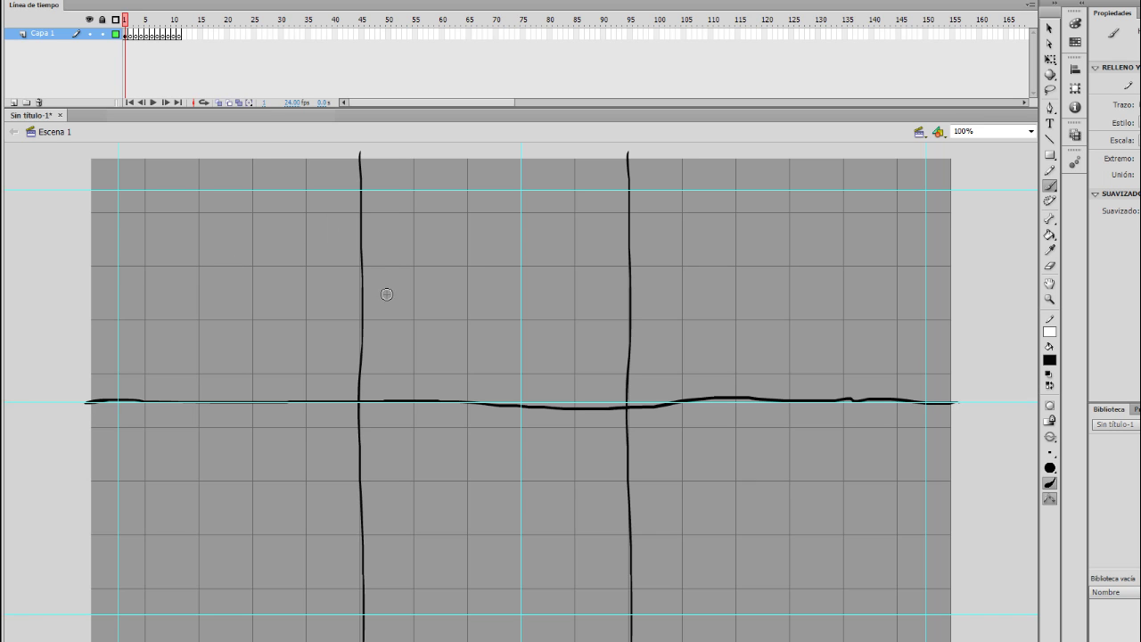
click(126, 36)
click(182, 1)
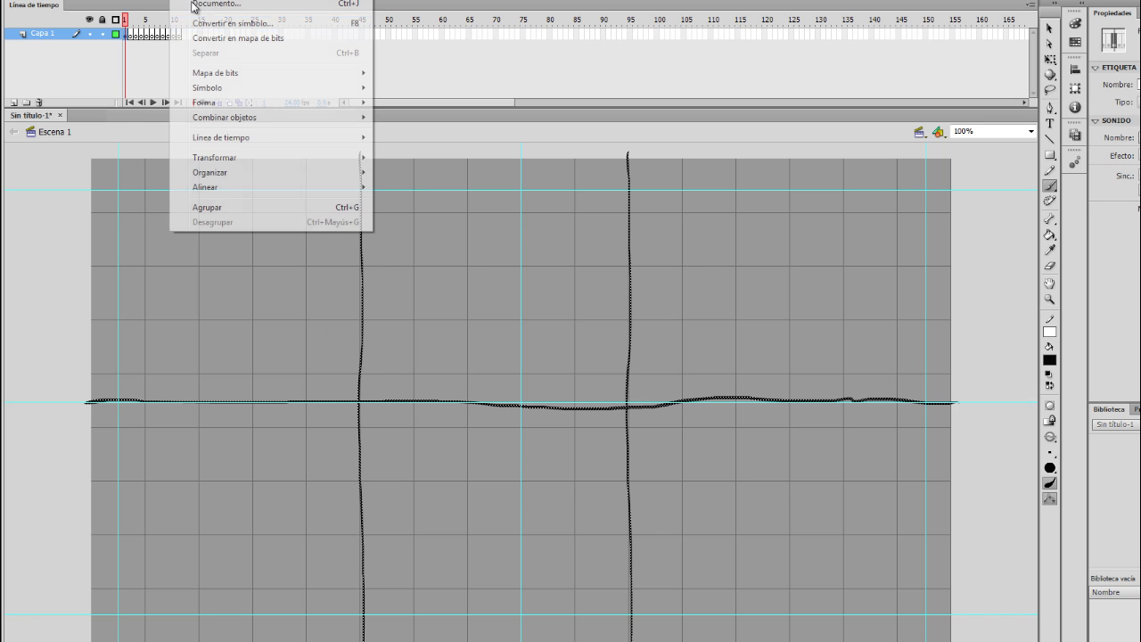
mouse_move(312, 163)
click(419, 158)
drag(521, 153, 522, 214)
drag(522, 640, 522, 641)
drag(522, 214, 524, 218)
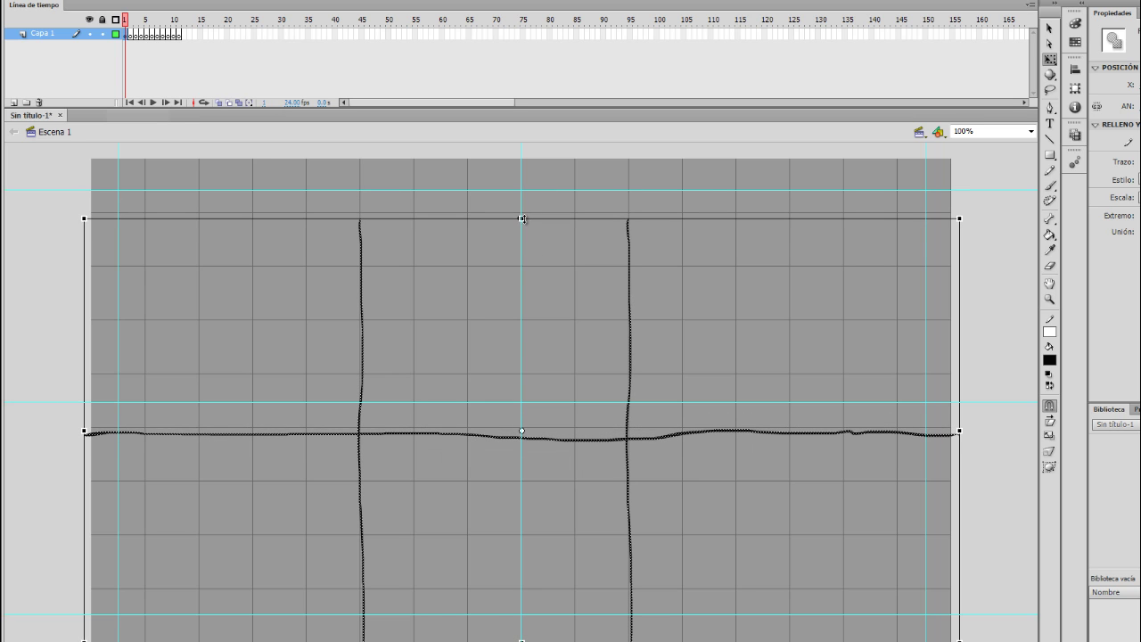
click(213, 359)
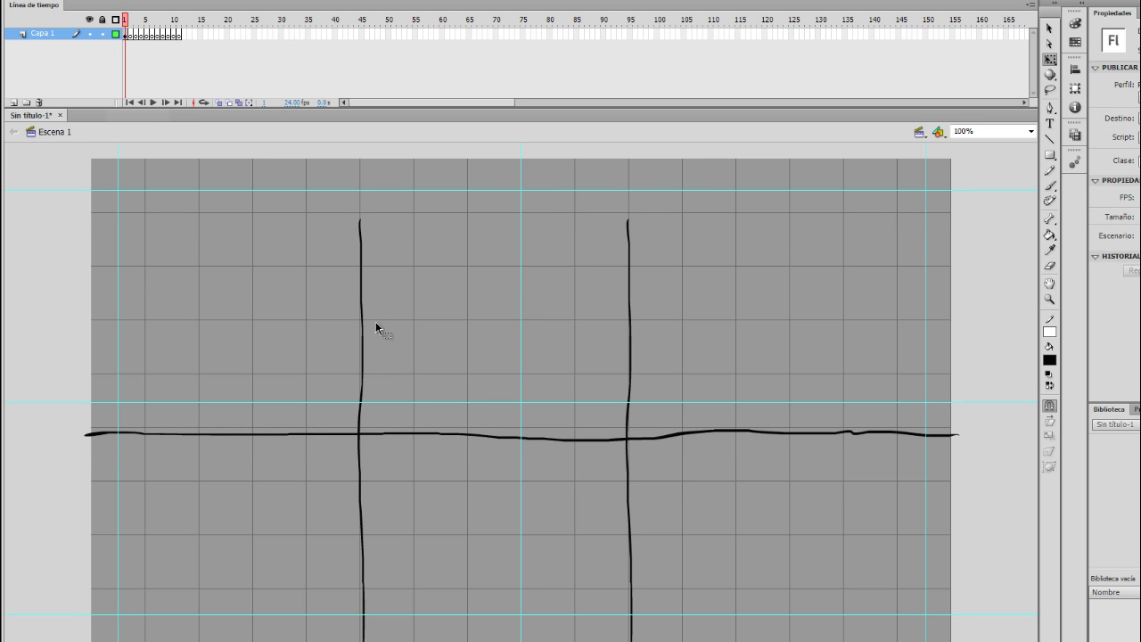
Step: Paint a horizontal line above the panels to form a title strip and extend the vertical dividers up to it
key(b)
mouse_move(93, 211)
mouse_down()
mouse_move(503, 224)
mouse_move(609, 211)
mouse_move(950, 213)
mouse_up()
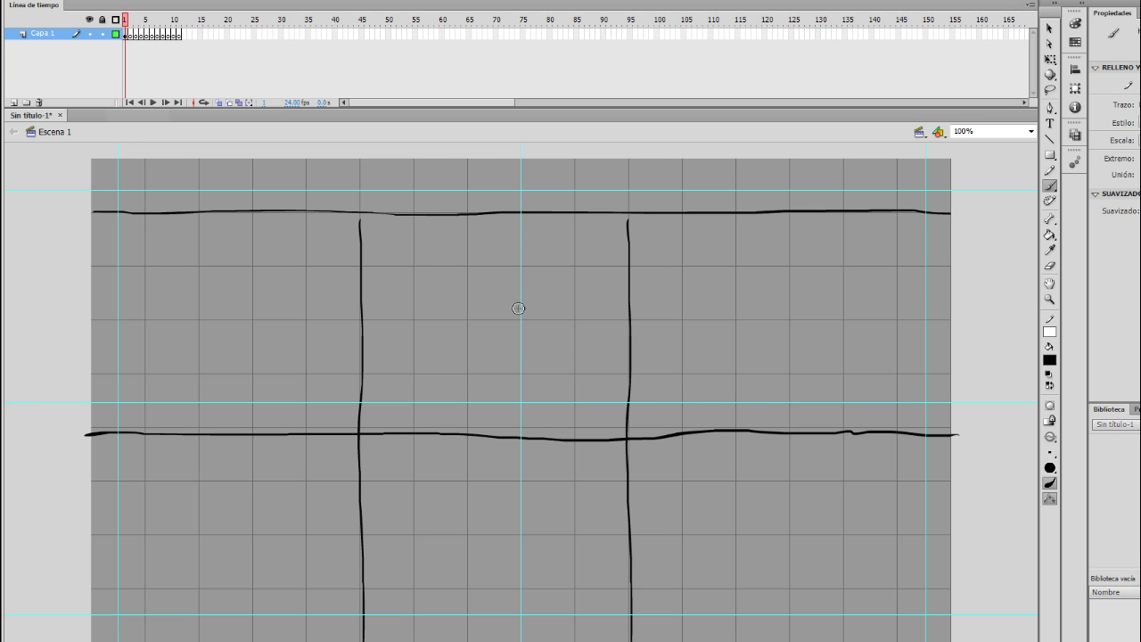
key(ctrl+z)
drag(358, 213, 359, 228)
Step: Handwrite the title "Story Board" in the strip above the panels and sketch a small glowing dot in the first panel
mouse_move(383, 169)
mouse_down()
mouse_move(364, 194)
mouse_move(410, 169)
mouse_up()
drag(402, 169, 403, 194)
drag(419, 183, 436, 182)
key(ctrl+z)
mouse_move(441, 184)
mouse_down()
mouse_move(443, 201)
mouse_move(499, 181)
mouse_up()
mouse_move(525, 182)
mouse_down()
mouse_move(528, 192)
mouse_move(542, 179)
mouse_up()
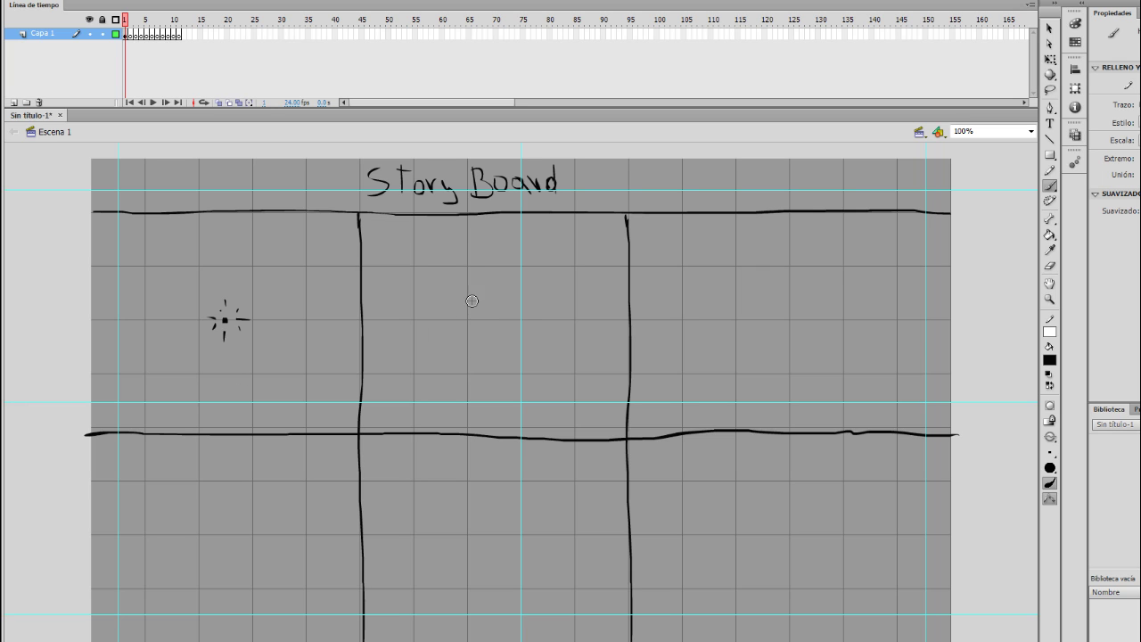
Step: Sketch a pair of folded wings surrounded by light rays in the upper middle panel
mouse_move(469, 337)
mouse_down()
mouse_move(460, 315)
mouse_move(474, 335)
mouse_move(490, 300)
mouse_up()
mouse_move(471, 265)
mouse_down()
mouse_move(472, 287)
mouse_move(416, 314)
mouse_up()
mouse_move(505, 316)
mouse_down()
mouse_move(521, 313)
mouse_move(509, 273)
mouse_up()
drag(441, 292, 433, 289)
drag(460, 333, 442, 340)
drag(493, 338, 502, 345)
click(476, 271)
click(445, 272)
Step: Sketch half-open wings joined by a small glowing ring with short rays in the upper right panel
mouse_move(747, 323)
mouse_down()
mouse_move(782, 323)
mouse_move(803, 315)
mouse_move(795, 309)
mouse_move(853, 318)
mouse_move(840, 341)
mouse_move(836, 300)
mouse_move(805, 309)
mouse_up()
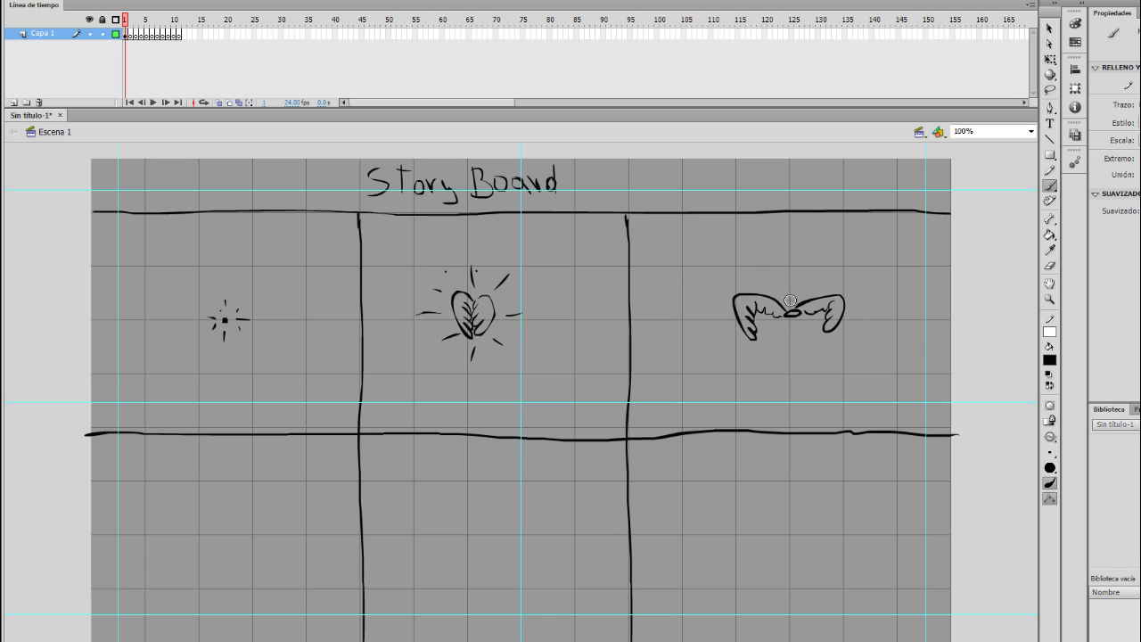
drag(791, 298, 792, 303)
drag(792, 317, 793, 322)
mouse_move(780, 307)
mouse_down()
mouse_move(806, 307)
mouse_move(790, 295)
mouse_up()
drag(805, 284, 800, 292)
mouse_move(772, 323)
mouse_down()
mouse_move(759, 328)
mouse_move(816, 329)
mouse_up()
Step: Sketch raised, spread wings with scalloped feathers and a glowing ring at their centre in the lower left panel
mouse_move(213, 534)
mouse_down()
mouse_move(126, 489)
mouse_move(159, 532)
mouse_move(220, 550)
mouse_move(327, 480)
mouse_up()
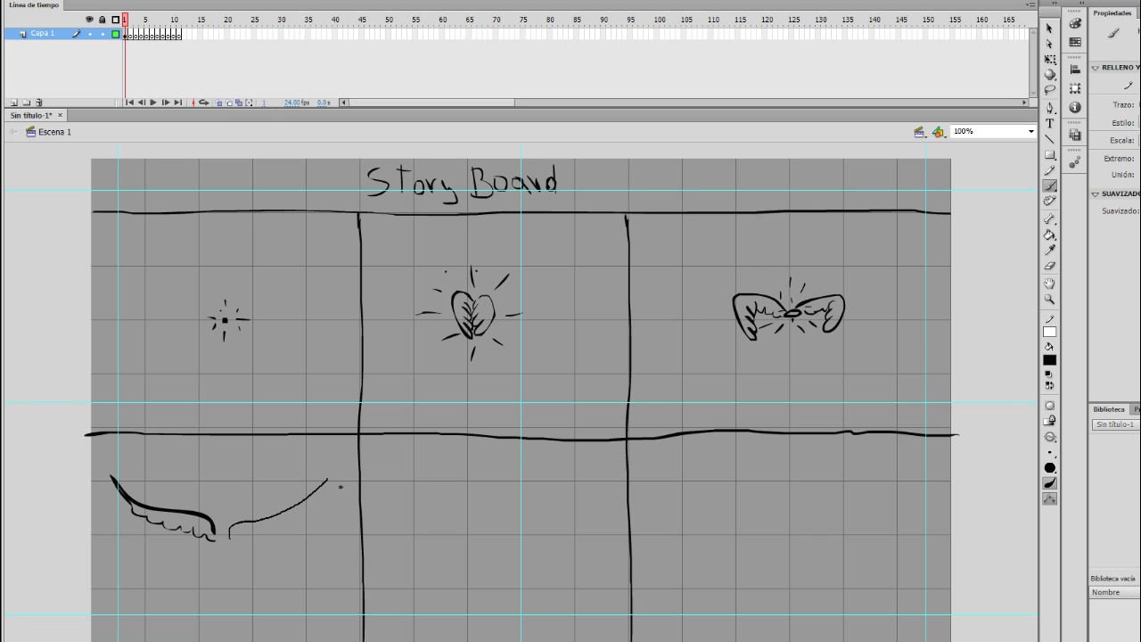
drag(296, 538, 238, 541)
mouse_move(283, 511)
mouse_down()
mouse_move(237, 525)
mouse_move(224, 512)
mouse_move(225, 554)
mouse_up()
drag(215, 546, 209, 553)
drag(241, 550, 249, 555)
drag(233, 517, 237, 508)
drag(209, 513, 201, 506)
drag(204, 547, 193, 551)
drag(259, 548, 275, 555)
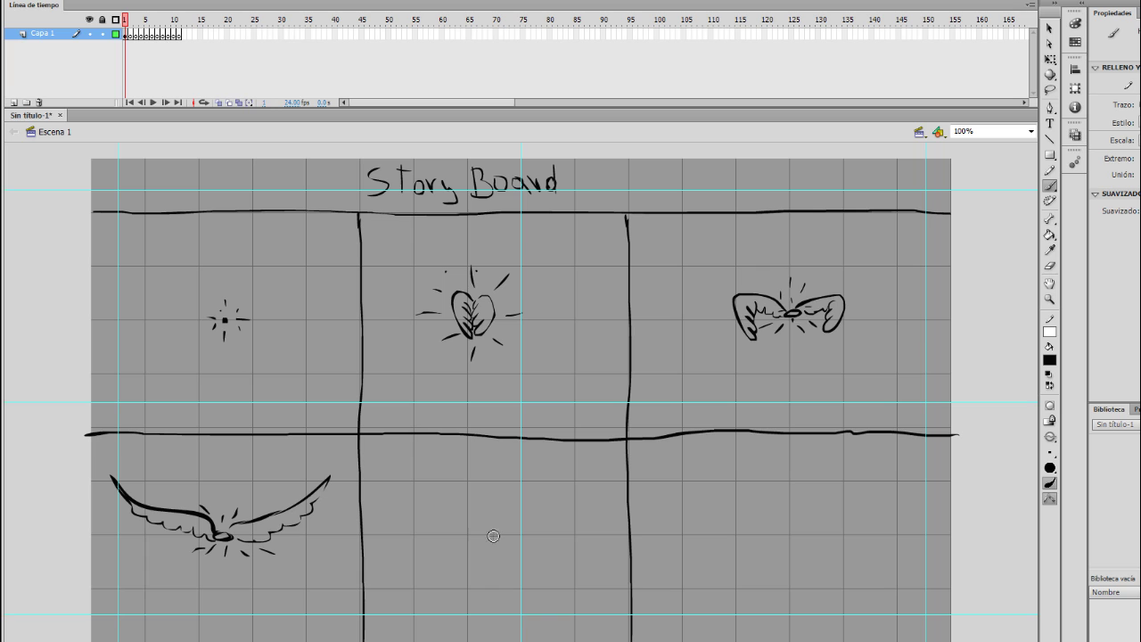
Step: Sketch fully spread wings with a central ring and longer light rays around it in the lower middle panel
drag(485, 526, 369, 474)
mouse_move(371, 480)
mouse_down()
mouse_move(427, 529)
mouse_move(470, 536)
mouse_move(551, 525)
mouse_move(614, 482)
mouse_up()
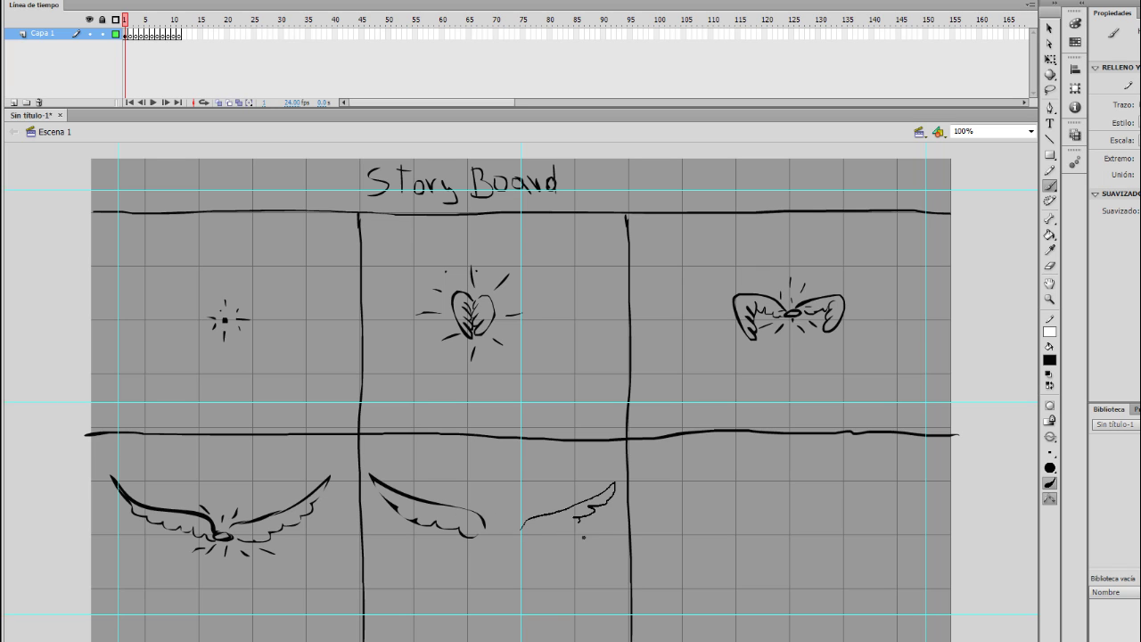
mouse_move(583, 538)
mouse_down()
mouse_move(529, 536)
mouse_move(585, 500)
mouse_up()
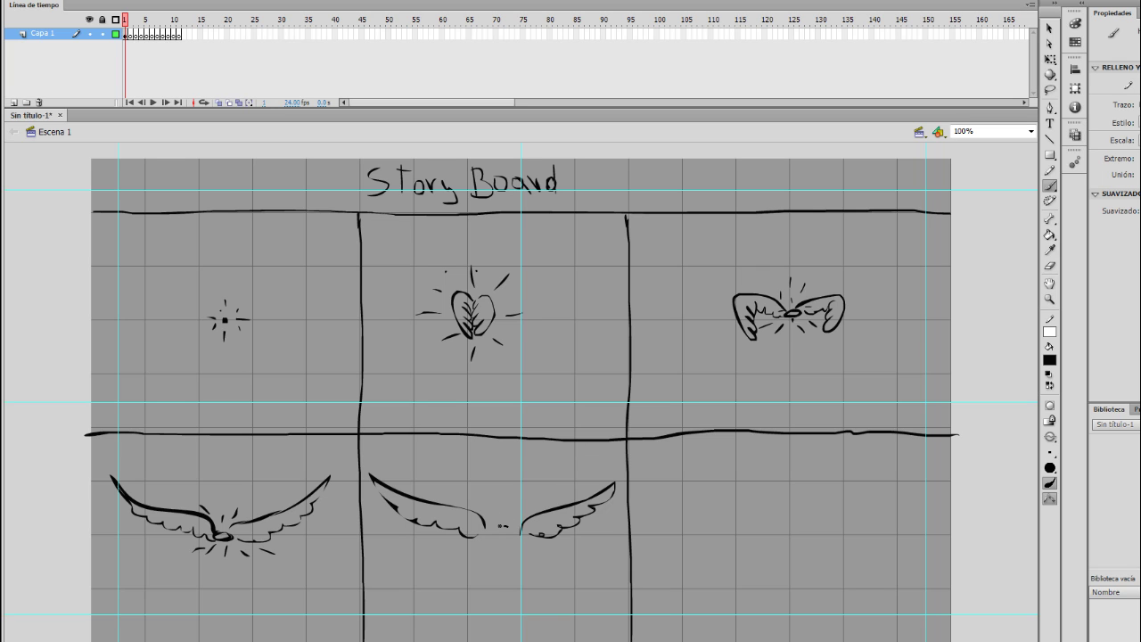
drag(492, 526, 516, 508)
mouse_move(487, 508)
mouse_down()
mouse_move(494, 516)
mouse_move(459, 556)
mouse_up()
drag(444, 543, 413, 559)
drag(530, 545, 554, 558)
drag(542, 541, 577, 549)
drag(544, 498, 552, 484)
mouse_move(506, 499)
mouse_down()
mouse_move(502, 479)
mouse_move(443, 479)
mouse_up()
drag(486, 488, 479, 463)
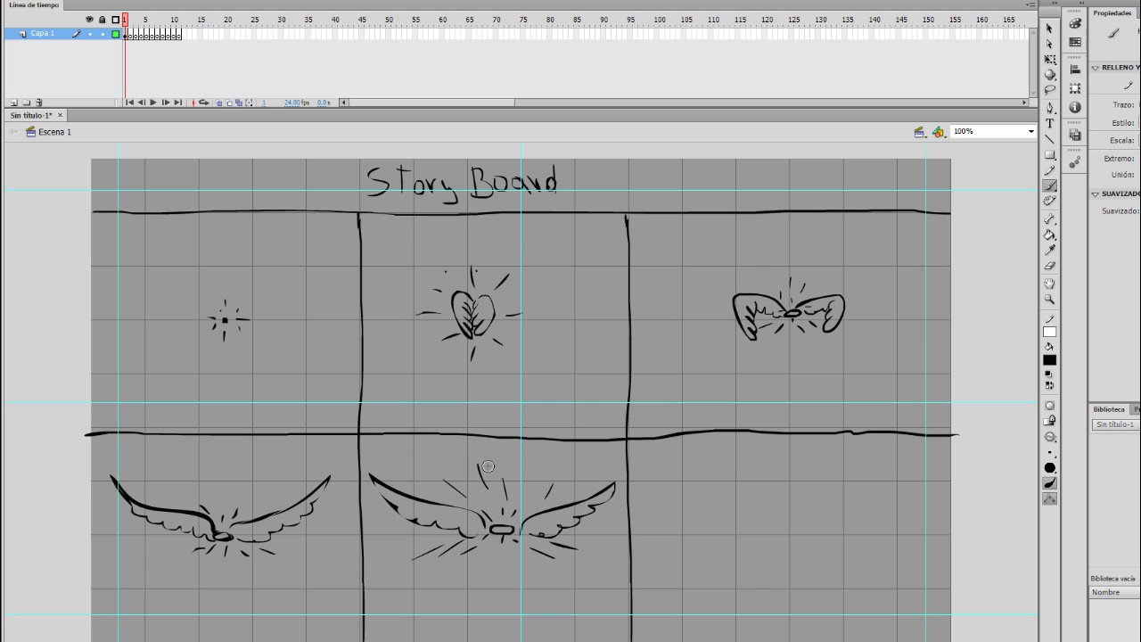
drag(530, 494, 537, 461)
Step: Sketch wing tips half hidden by a bright burst of rays in the lower right panel
mouse_move(735, 495)
mouse_down()
mouse_move(655, 473)
mouse_move(710, 516)
mouse_up()
drag(811, 492, 875, 477)
drag(874, 477, 831, 503)
mouse_move(775, 480)
mouse_down()
mouse_move(772, 452)
mouse_move(780, 532)
mouse_move(733, 485)
mouse_move(810, 471)
mouse_up()
mouse_move(770, 490)
mouse_down()
mouse_move(756, 503)
mouse_move(809, 508)
mouse_move(740, 505)
mouse_up()
drag(794, 509, 808, 520)
drag(752, 473, 741, 463)
drag(761, 512, 723, 531)
drag(737, 487, 672, 473)
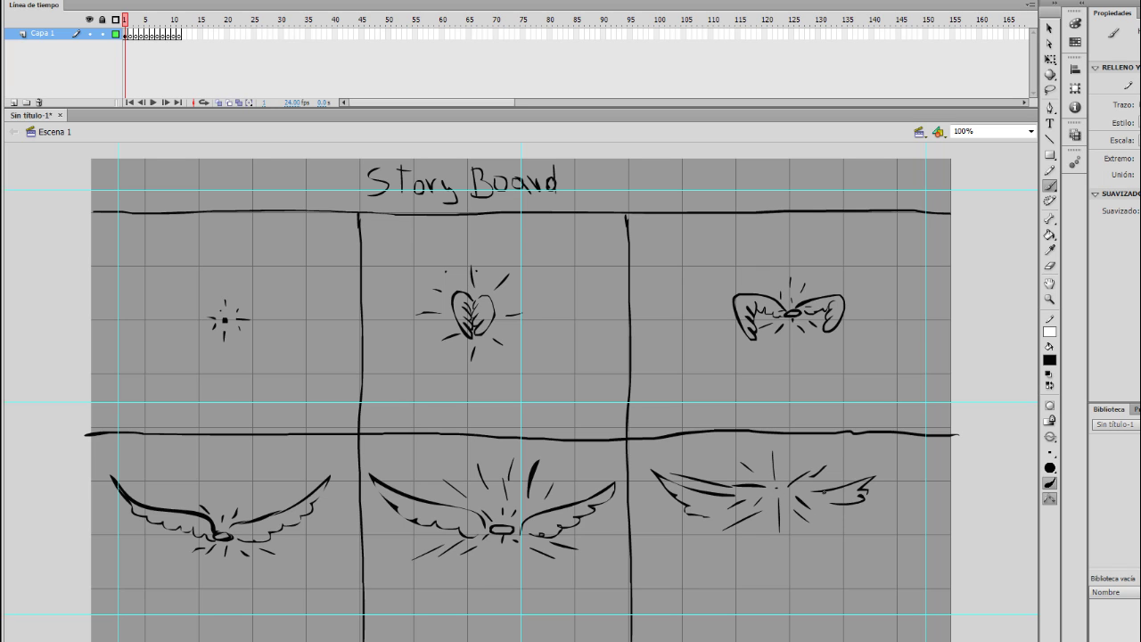
drag(809, 477, 852, 456)
drag(806, 500, 863, 514)
drag(810, 507, 865, 535)
Step: Turn on onion skinning at frame 2 and paint a larger burst of long rays over the lower right panel
key(period)
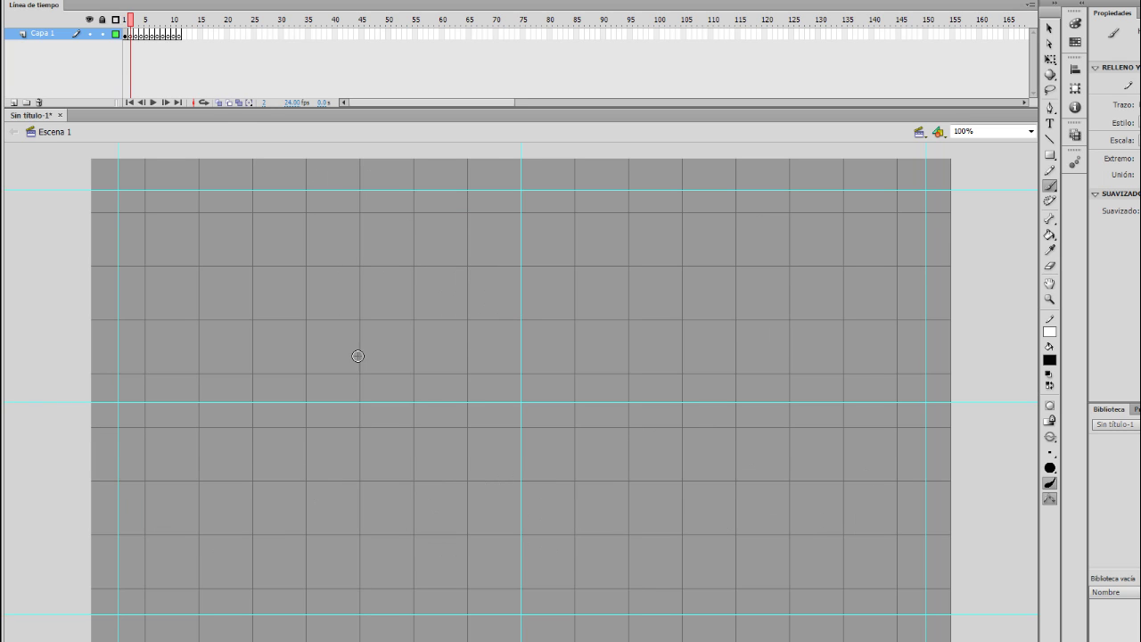
click(219, 103)
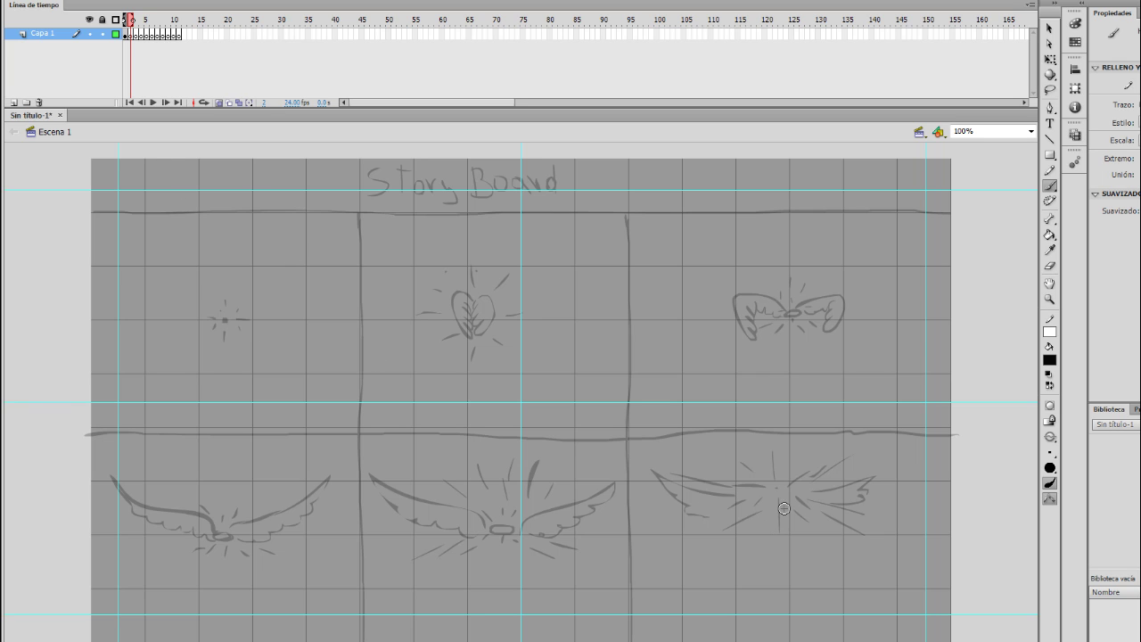
drag(776, 477, 775, 438)
mouse_move(780, 499)
mouse_down()
mouse_move(784, 597)
mouse_move(718, 503)
mouse_move(847, 497)
mouse_up()
mouse_move(770, 483)
mouse_down()
mouse_move(706, 453)
mouse_move(857, 434)
mouse_up()
mouse_move(772, 508)
mouse_down()
mouse_move(713, 544)
mouse_move(860, 558)
mouse_up()
drag(682, 468, 720, 477)
drag(731, 509, 677, 517)
drag(827, 508, 879, 522)
drag(824, 478, 890, 464)
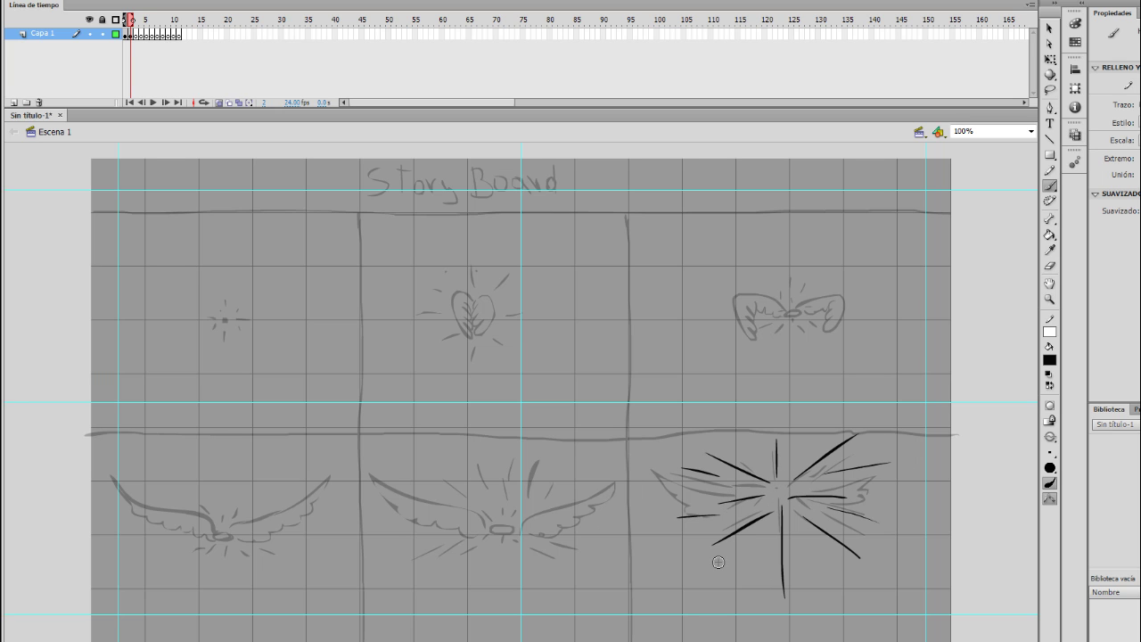
Step: Insert a blank keyframe at frame 3 and handwrite the studio name in large letters over the lower right panel's burst
key(F7)
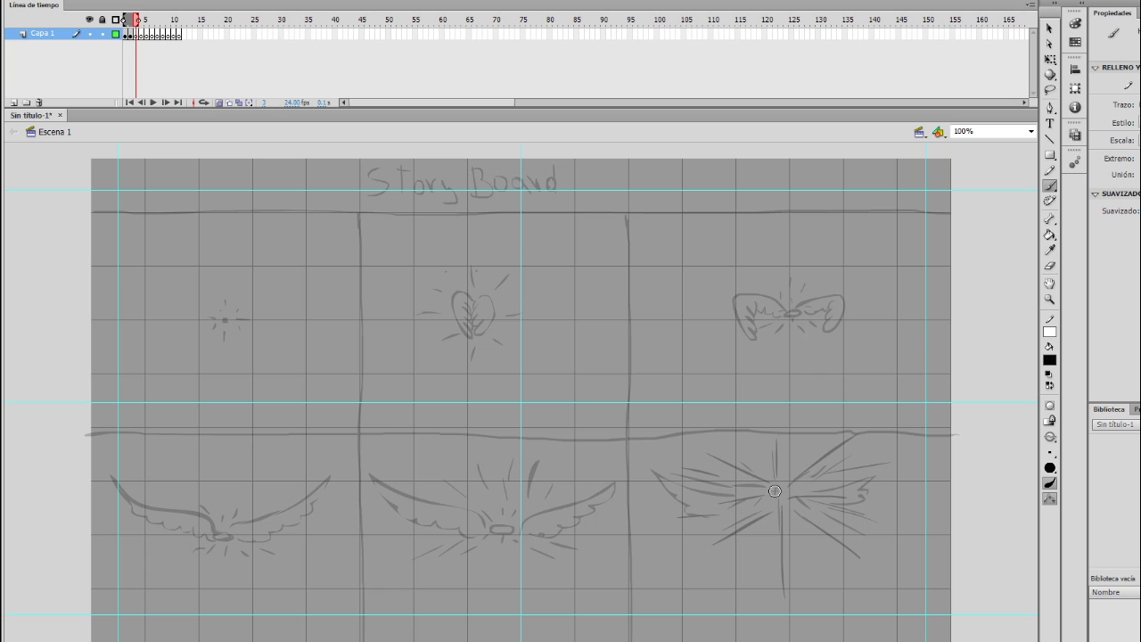
drag(773, 485, 777, 513)
key(F7)
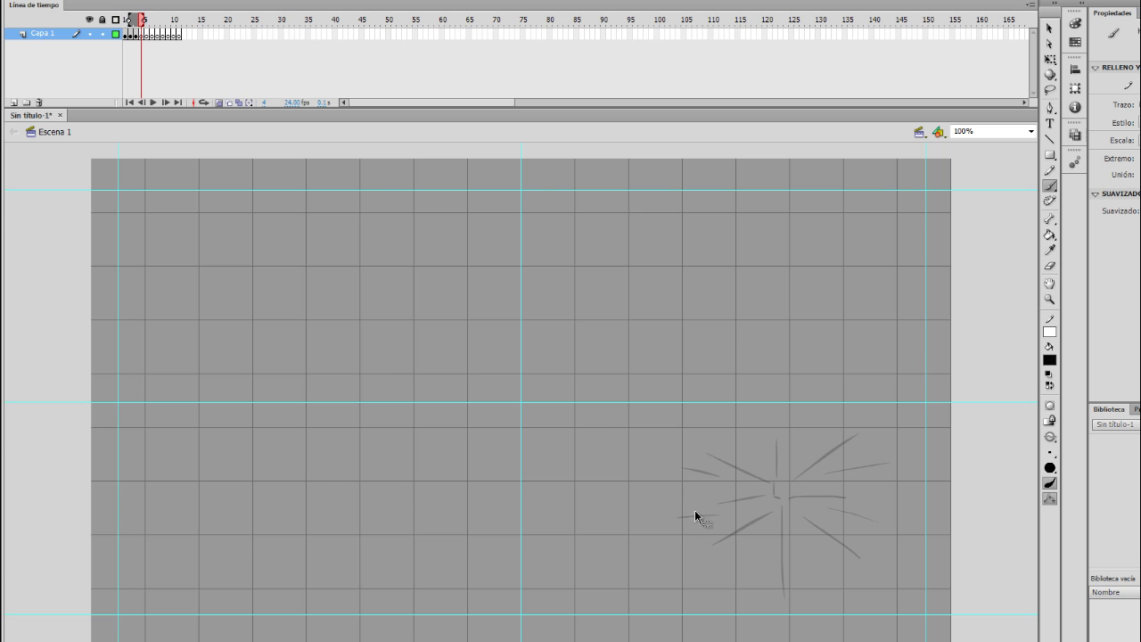
key(comma)
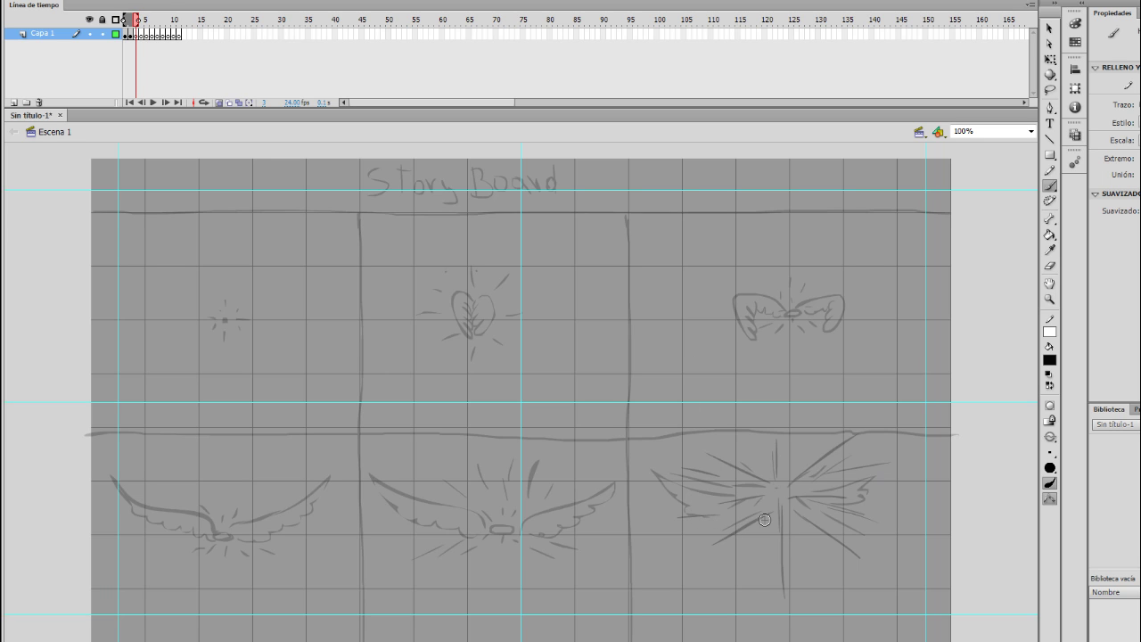
mouse_move(675, 473)
mouse_down()
mouse_move(700, 521)
mouse_move(721, 520)
mouse_up()
mouse_move(720, 489)
mouse_down()
mouse_move(722, 521)
mouse_move(745, 489)
mouse_up()
drag(748, 517, 762, 515)
mouse_move(776, 499)
mouse_down()
mouse_move(800, 501)
mouse_move(793, 520)
mouse_up()
mouse_move(856, 486)
mouse_down()
mouse_move(857, 527)
mouse_move(878, 528)
mouse_up()
drag(894, 488, 911, 528)
Step: Handwrite the subtitle "Estudio Creativo" in smaller letters beneath the studio name
mouse_move(706, 541)
mouse_down()
mouse_move(702, 556)
mouse_move(729, 556)
mouse_up()
drag(736, 544, 759, 556)
mouse_move(769, 542)
mouse_down()
mouse_move(769, 554)
mouse_move(778, 547)
mouse_up()
click(816, 552)
mouse_move(804, 538)
mouse_down()
mouse_move(800, 557)
mouse_move(833, 555)
mouse_up()
drag(840, 545, 851, 552)
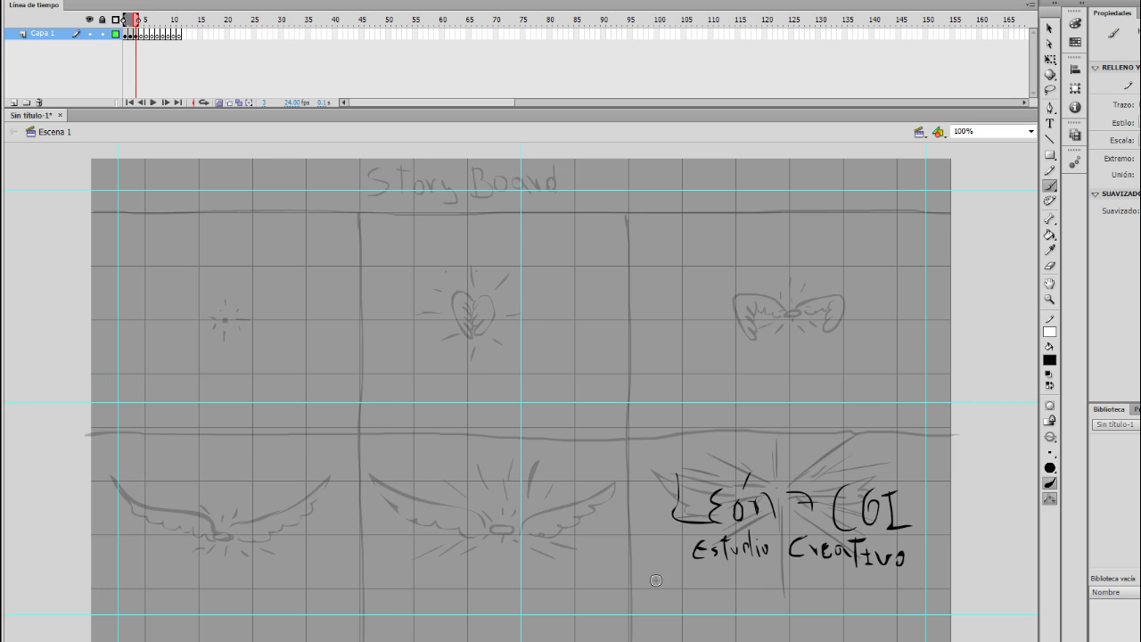
Step: On frame 3 of the Animatic layer, paint two short red inner wing arcs rising from the cross centre to round joint marks
key(period)
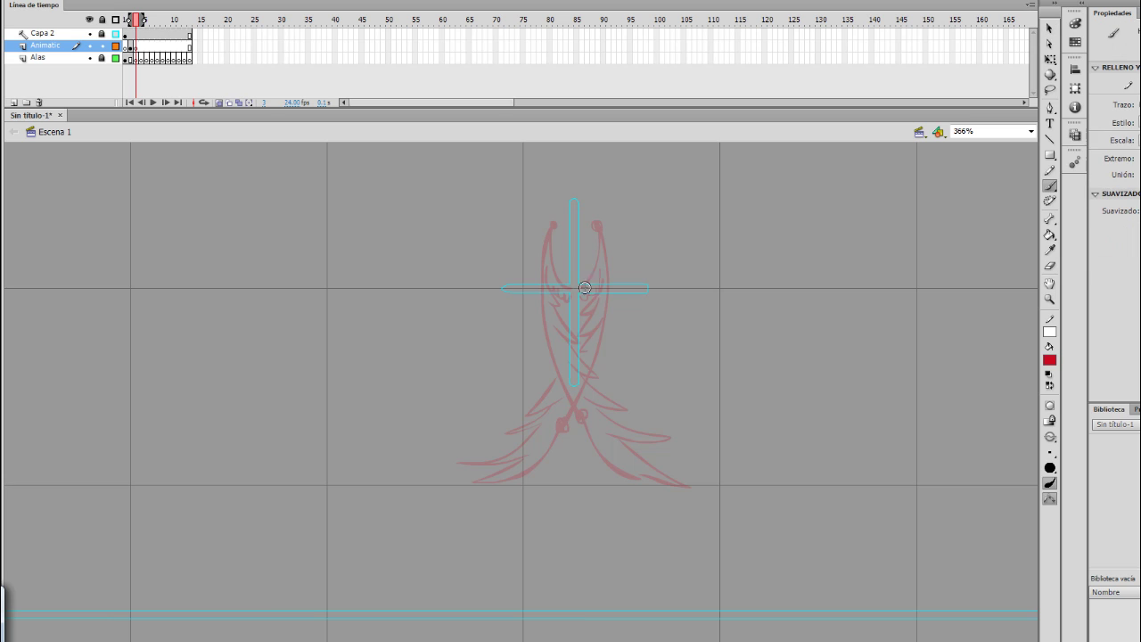
drag(587, 287, 660, 279)
key(ctrl+z)
key(ctrl+z)
drag(580, 286, 645, 251)
drag(572, 289, 523, 262)
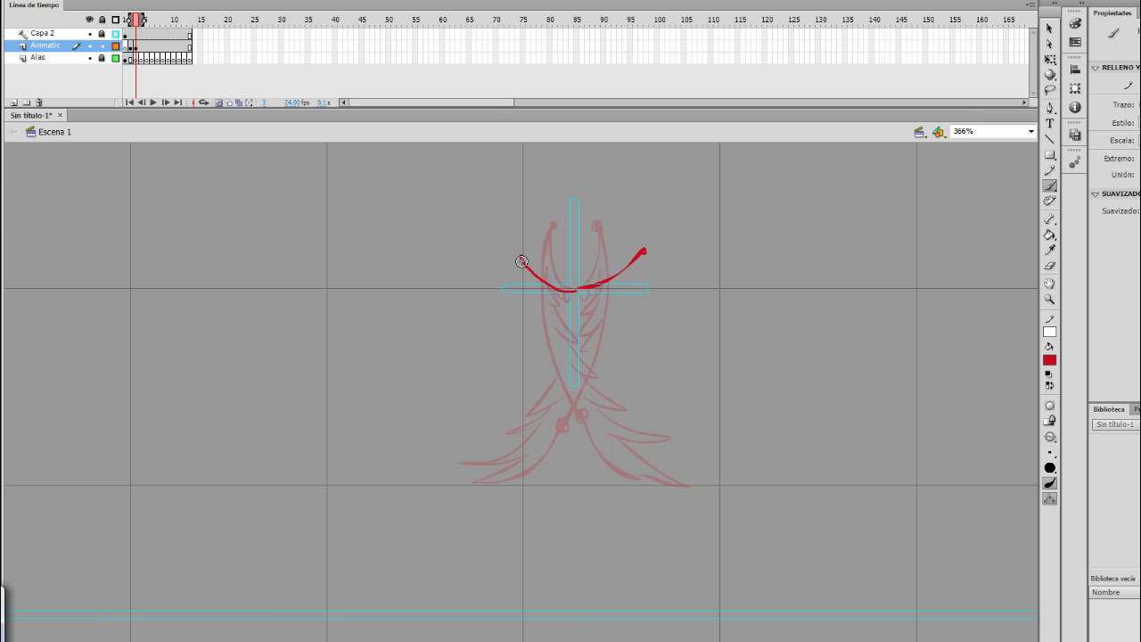
key(ctrl+z)
mouse_move(575, 290)
mouse_down()
mouse_move(525, 253)
mouse_move(510, 258)
mouse_up()
key(ctrl+z)
drag(638, 256, 648, 255)
Step: Paint long sagging outer wing curves from the two inner joints and mark a second joint on each curve
mouse_move(506, 252)
mouse_down()
mouse_move(473, 276)
mouse_move(173, 263)
mouse_up()
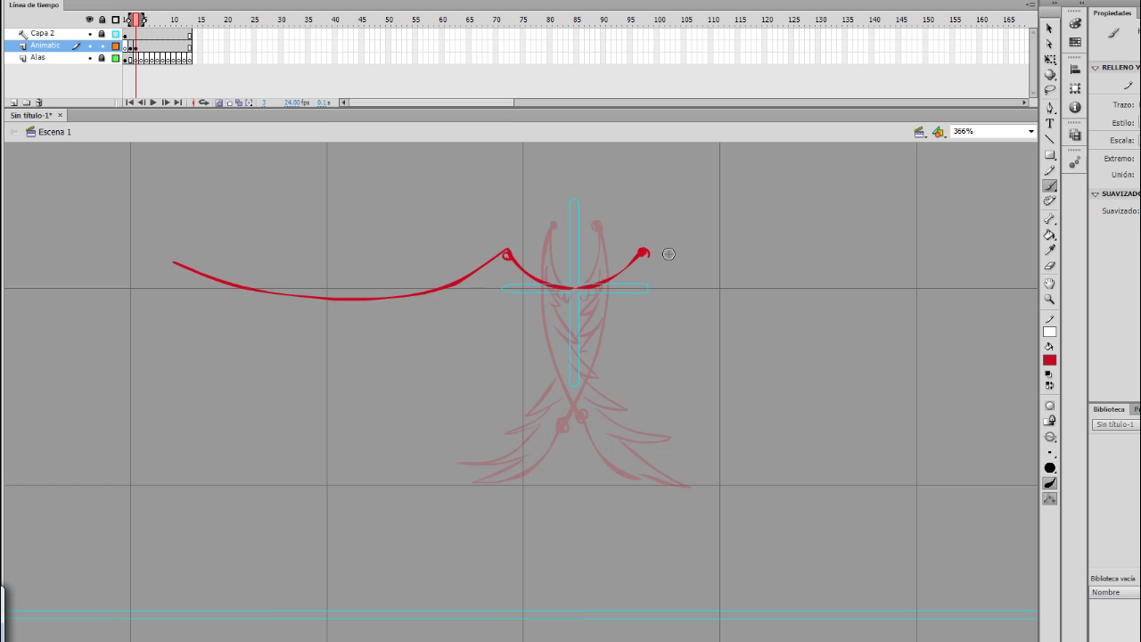
mouse_move(644, 255)
mouse_down()
mouse_move(840, 283)
mouse_move(963, 273)
mouse_move(757, 311)
mouse_move(992, 257)
mouse_up()
key(ctrl+z)
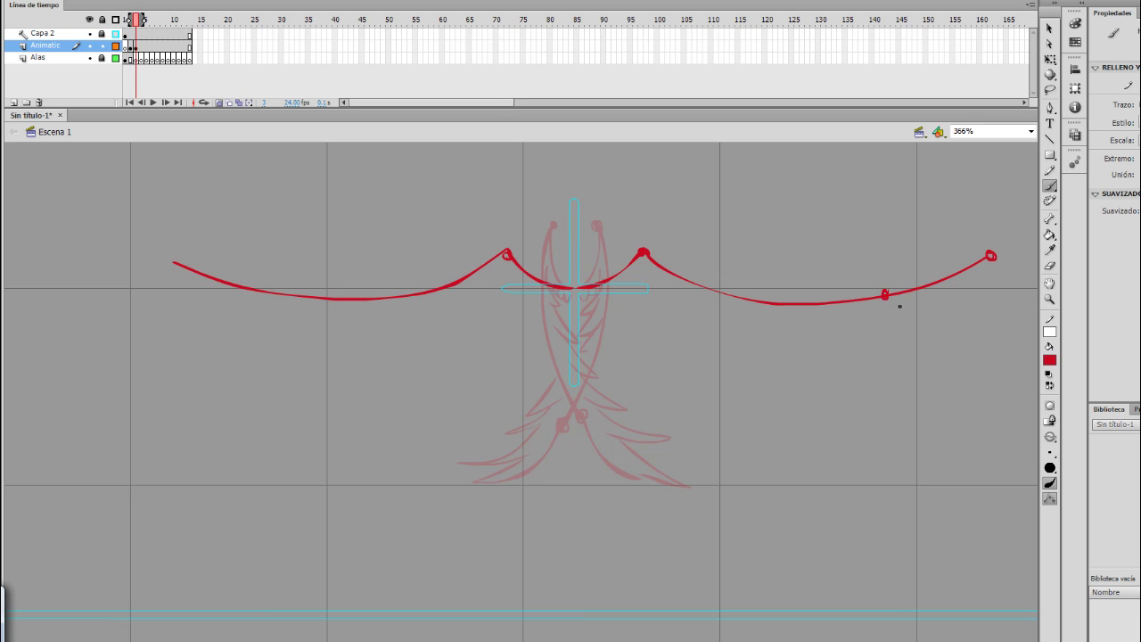
drag(269, 291, 273, 301)
key(comma)
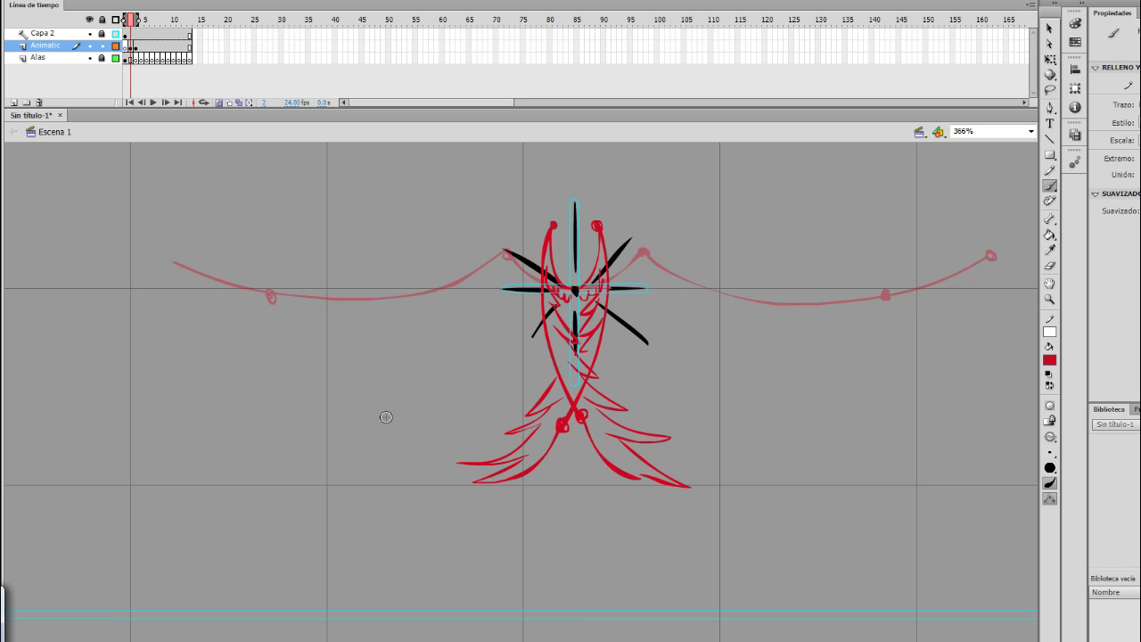
key(period)
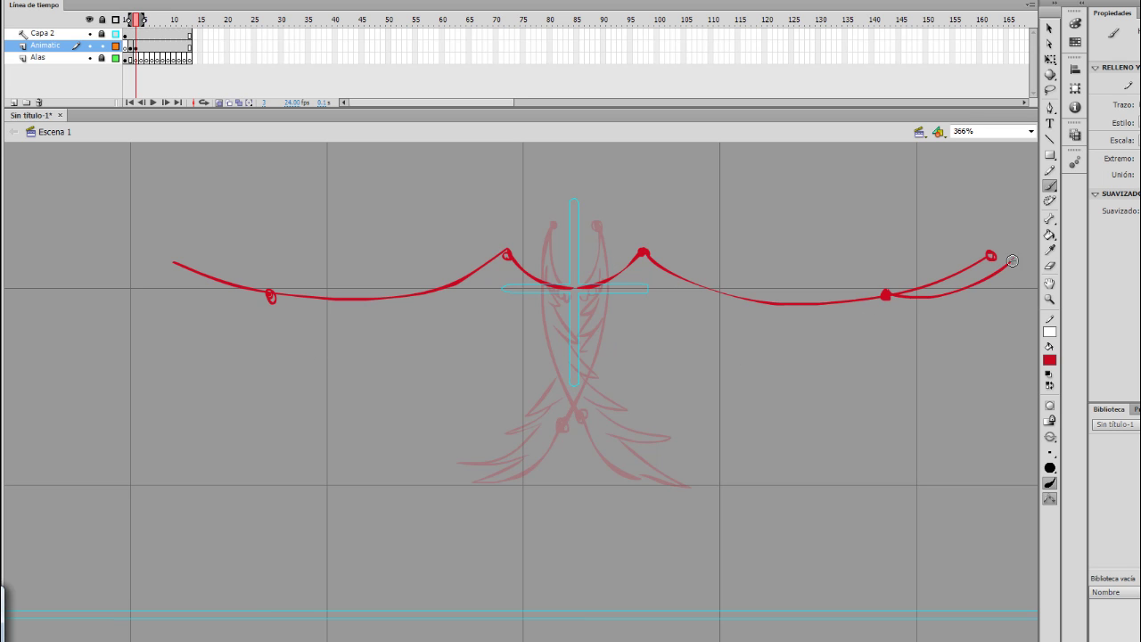
Step: Redraw the upward-curving tips of both wings from the outer joint marks and erase the replaced strokes
mouse_move(882, 294)
mouse_down()
mouse_move(994, 269)
mouse_move(996, 253)
mouse_up()
key(e)
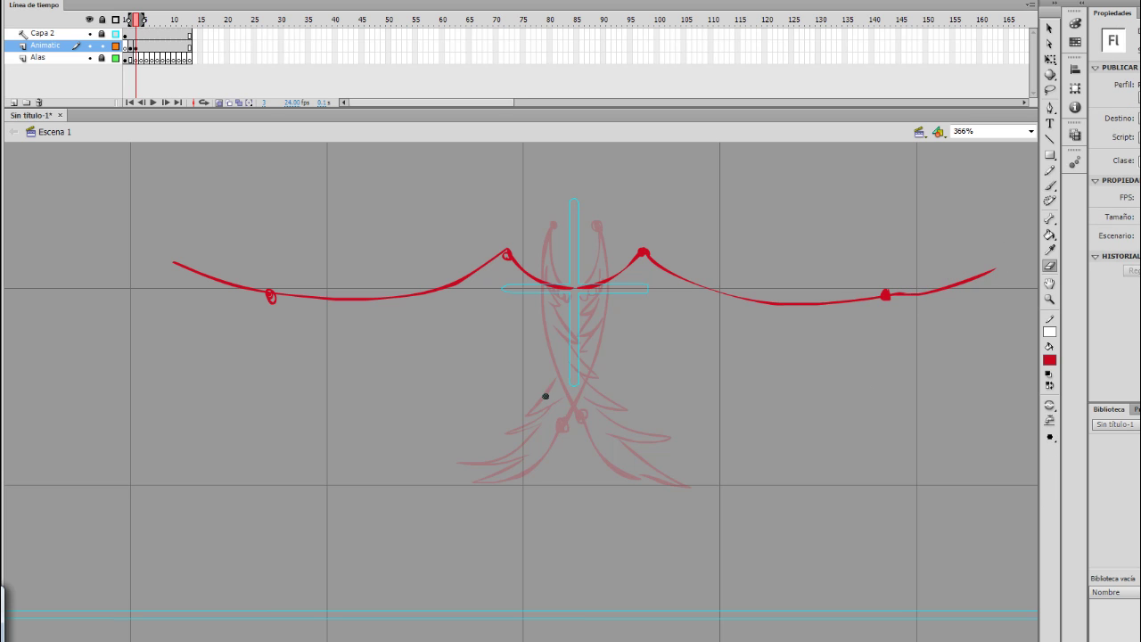
key(b)
drag(890, 294, 936, 291)
drag(189, 271, 265, 294)
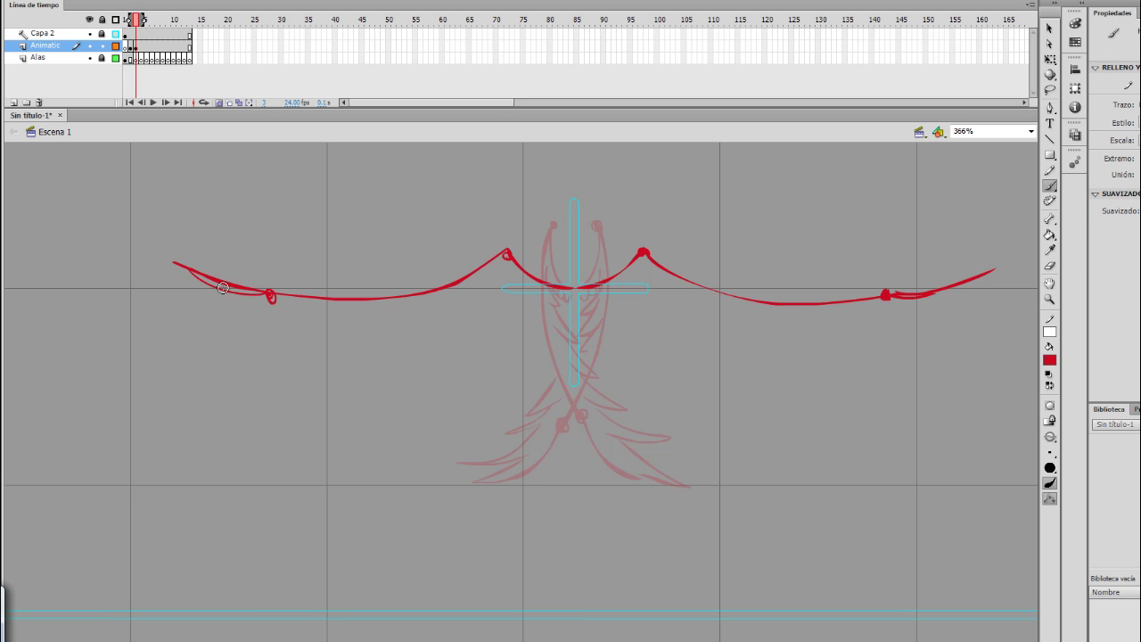
key(ctrl+z)
mouse_move(179, 267)
mouse_down()
mouse_move(265, 293)
mouse_move(243, 286)
mouse_up()
key(e)
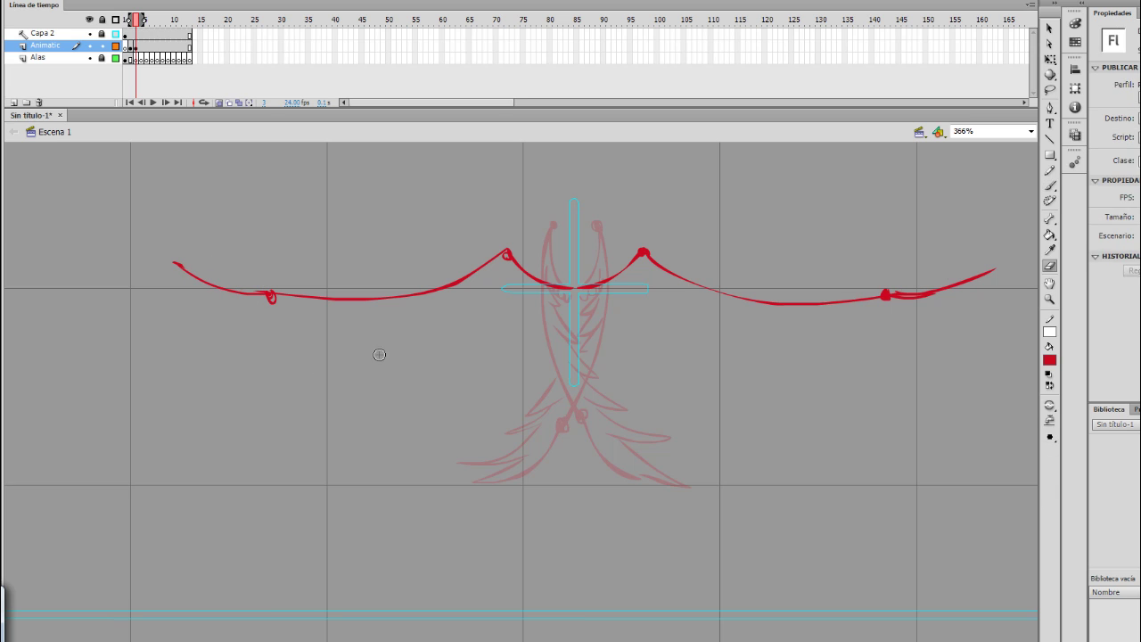
Step: Paint rough feathers beneath the centre arcs and along the right wing out to its tip
key(b)
mouse_move(571, 297)
mouse_down()
mouse_move(559, 312)
mouse_move(504, 284)
mouse_move(644, 295)
mouse_move(669, 330)
mouse_up()
drag(501, 278, 508, 287)
mouse_move(670, 292)
mouse_down()
mouse_move(708, 350)
mouse_move(819, 389)
mouse_move(940, 362)
mouse_move(1021, 294)
mouse_move(958, 288)
mouse_move(931, 317)
mouse_up()
Step: Paint matching feathers along the left wing out to its tip, and play back the animation
drag(497, 283, 477, 344)
drag(476, 303, 430, 382)
drag(444, 332, 385, 392)
drag(392, 335, 330, 383)
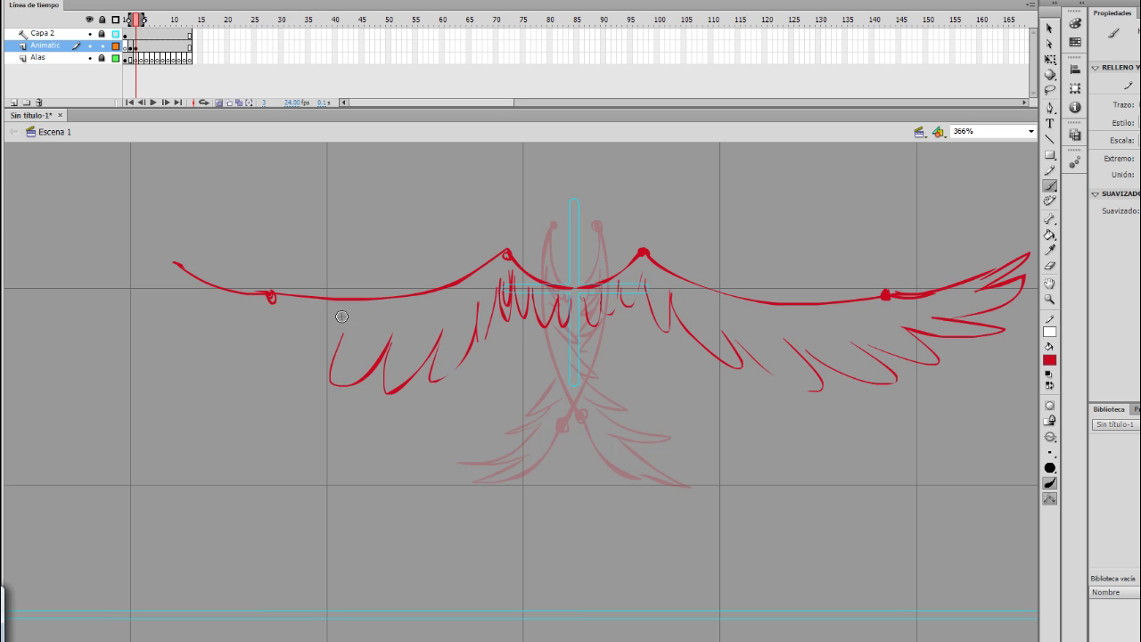
mouse_move(342, 316)
mouse_down()
mouse_move(305, 328)
mouse_move(263, 314)
mouse_move(183, 323)
mouse_move(234, 279)
mouse_up()
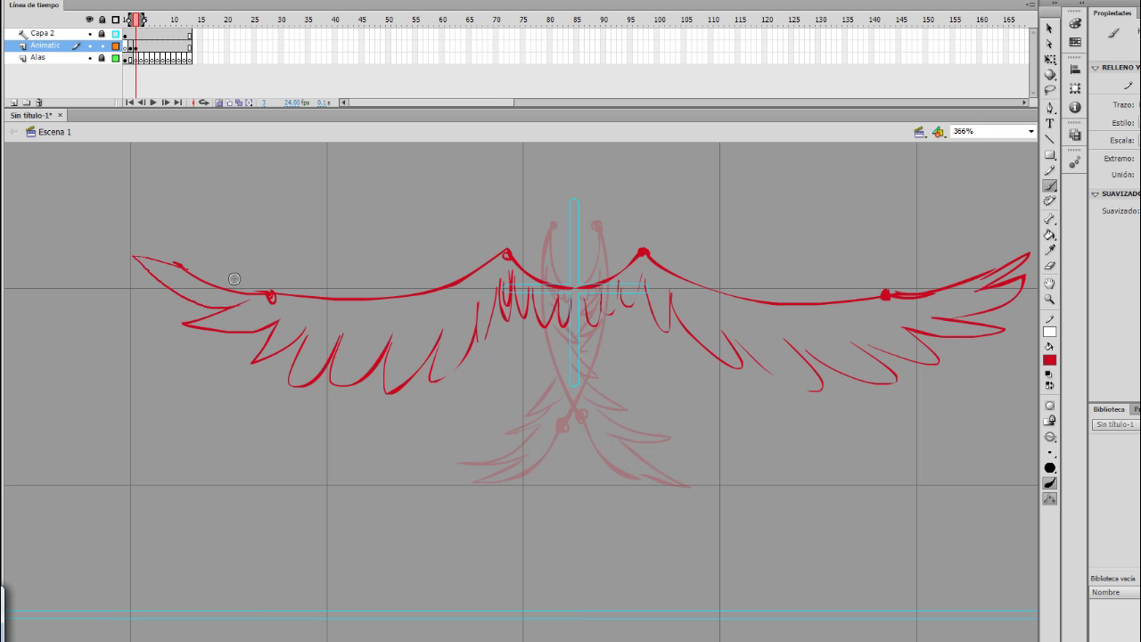
key(comma)
key(period)
key(comma)
key(period)
key(Return)
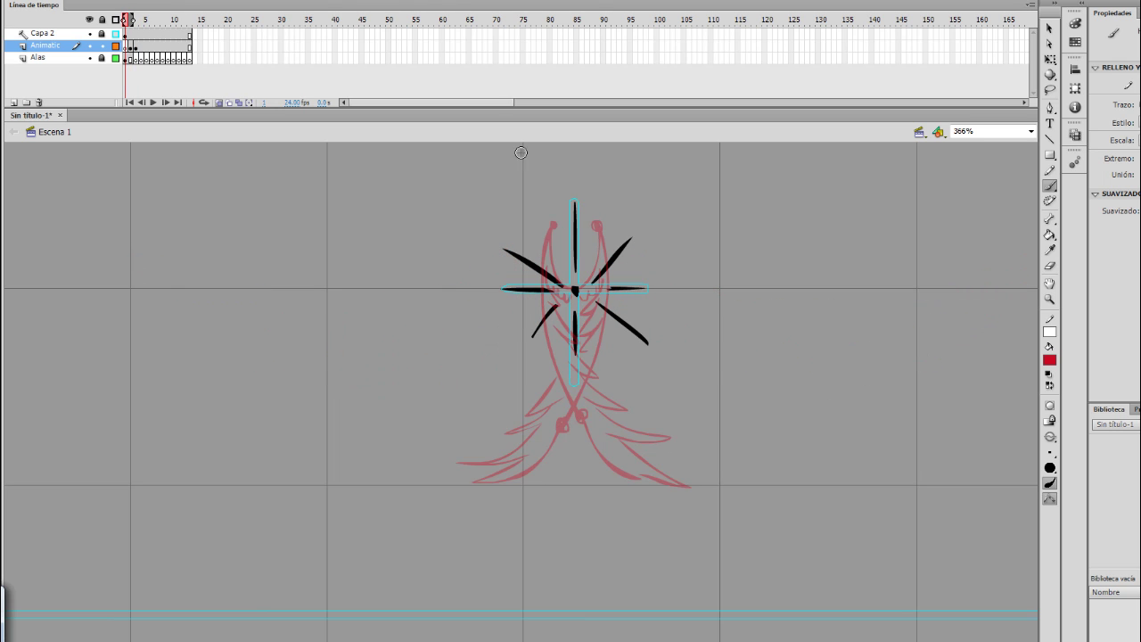
Step: On frame 1, paint a red dot with small spark strokes at the star's centre and extend the drawing through frame 4
click(574, 290)
mouse_move(578, 264)
mouse_down()
mouse_move(573, 320)
mouse_move(553, 317)
mouse_up()
drag(584, 304, 593, 313)
key(F6)
key(F6)
key(F5)
key(F5)
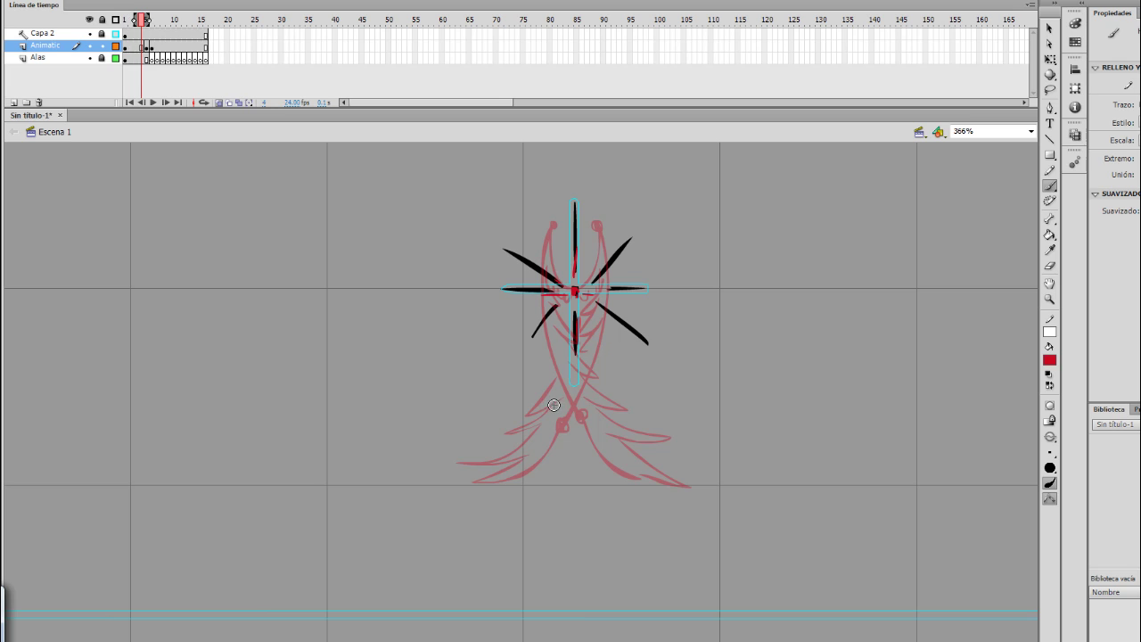
Step: Add a blank keyframe at frame 5 and paint a red ring with radiating rays and scattered spark dots around the star's centre
key(F7)
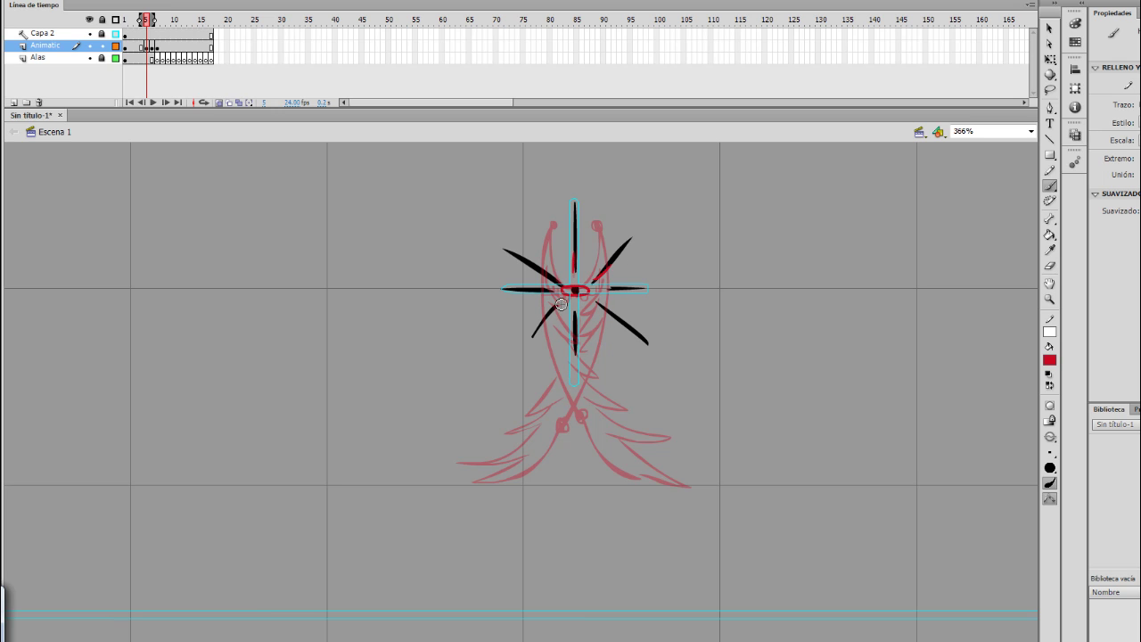
drag(554, 290, 526, 290)
mouse_move(607, 288)
mouse_down()
mouse_move(637, 288)
mouse_move(630, 322)
mouse_up()
drag(561, 282, 538, 259)
drag(567, 268, 564, 262)
mouse_move(582, 273)
mouse_down()
mouse_move(588, 241)
mouse_move(557, 260)
mouse_up()
click(582, 243)
click(629, 265)
click(644, 309)
click(617, 323)
click(562, 349)
Step: Extend the ring-and-sparks drawing on the Animatic layer through frame 7
key(period)
key(comma)
key(F5)
key(F5)
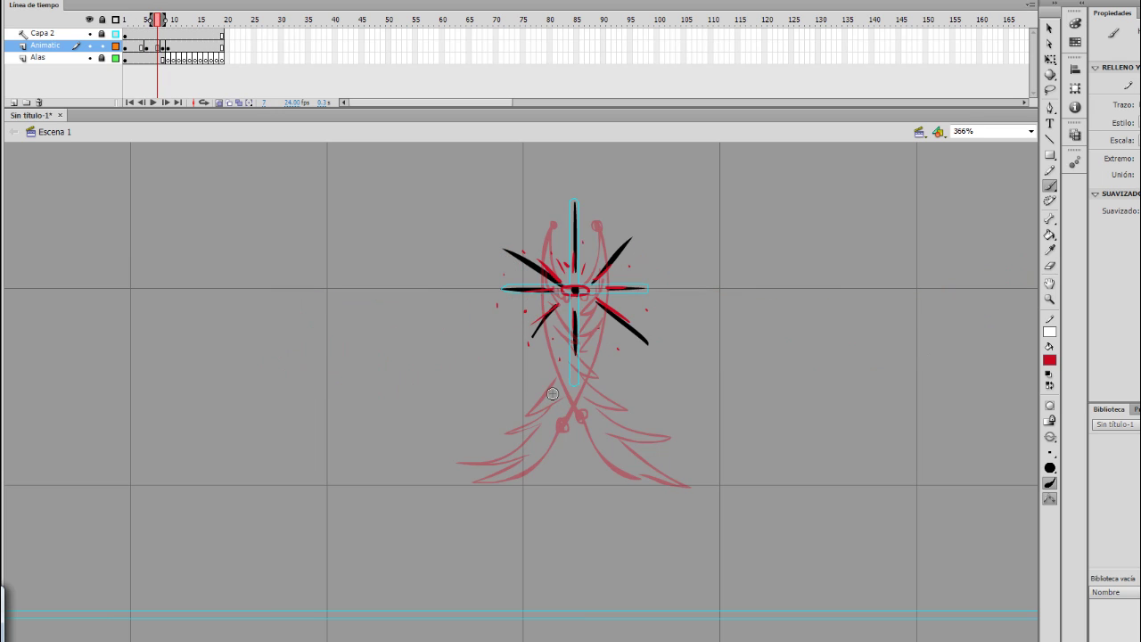
Step: Add a blank keyframe at frame 7 of the Animatic layer and paint a red ring around the star's centre
key(F7)
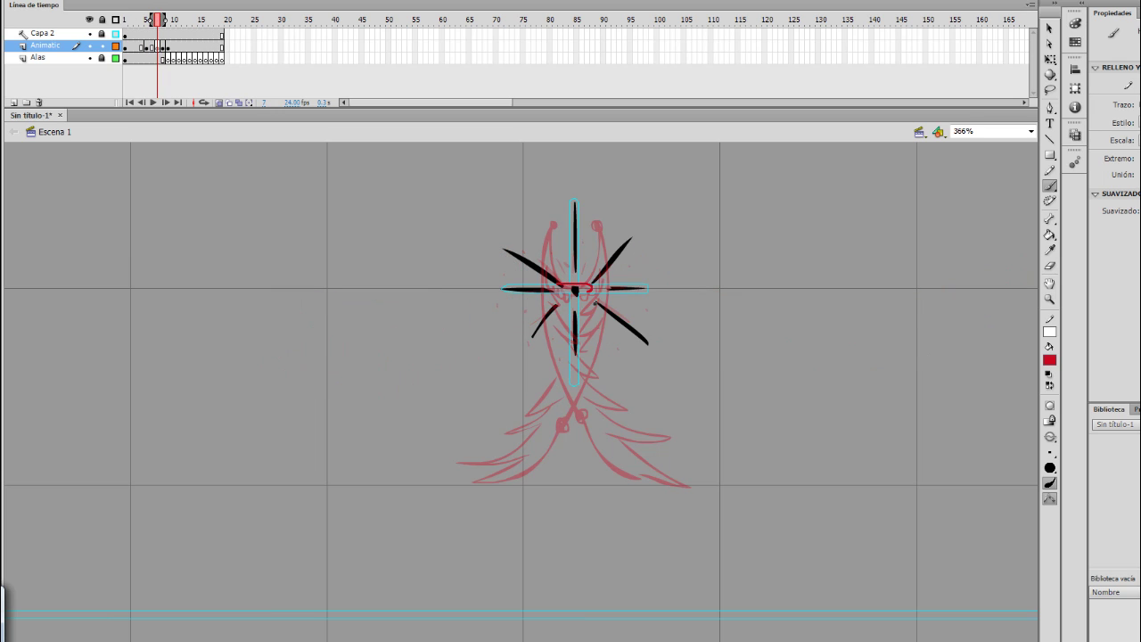
mouse_move(595, 303)
mouse_down()
mouse_move(556, 291)
mouse_move(599, 298)
mouse_move(567, 286)
mouse_move(573, 204)
mouse_up()
key(ctrl+z)
key(ctrl+z)
key(ctrl+z)
key(ctrl+z)
key(ctrl+z)
key(ctrl+z)
Step: Paint red radiating rays and scattered spark dots around the ring on frame 7
drag(574, 271, 570, 206)
mouse_move(575, 314)
mouse_down()
mouse_move(576, 384)
mouse_move(525, 340)
mouse_move(637, 334)
mouse_up()
mouse_move(594, 283)
mouse_down()
mouse_move(643, 234)
mouse_move(498, 248)
mouse_move(592, 252)
mouse_up()
drag(560, 265, 541, 238)
mouse_move(549, 303)
mouse_down()
mouse_move(519, 311)
mouse_move(504, 289)
mouse_up()
drag(609, 289, 658, 288)
mouse_move(562, 314)
mouse_down()
mouse_move(559, 325)
mouse_move(588, 313)
mouse_up()
drag(613, 300, 627, 310)
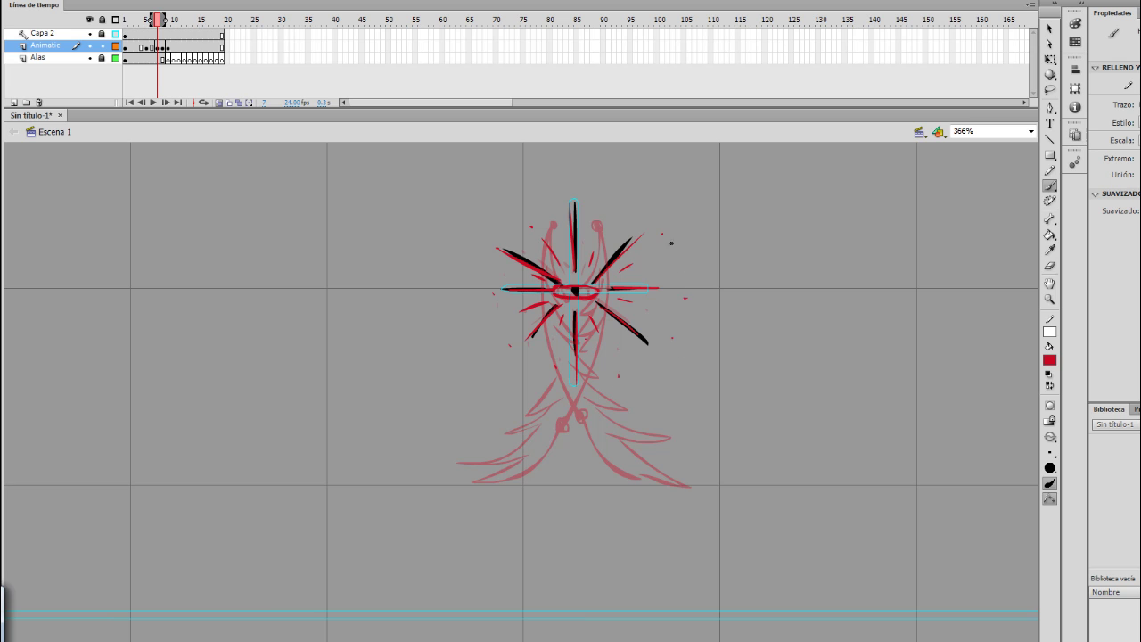
Step: Flip back and forth between frame 7 and the frames before it to check the burst's motion
key(comma)
key(comma)
key(comma)
key(period)
key(period)
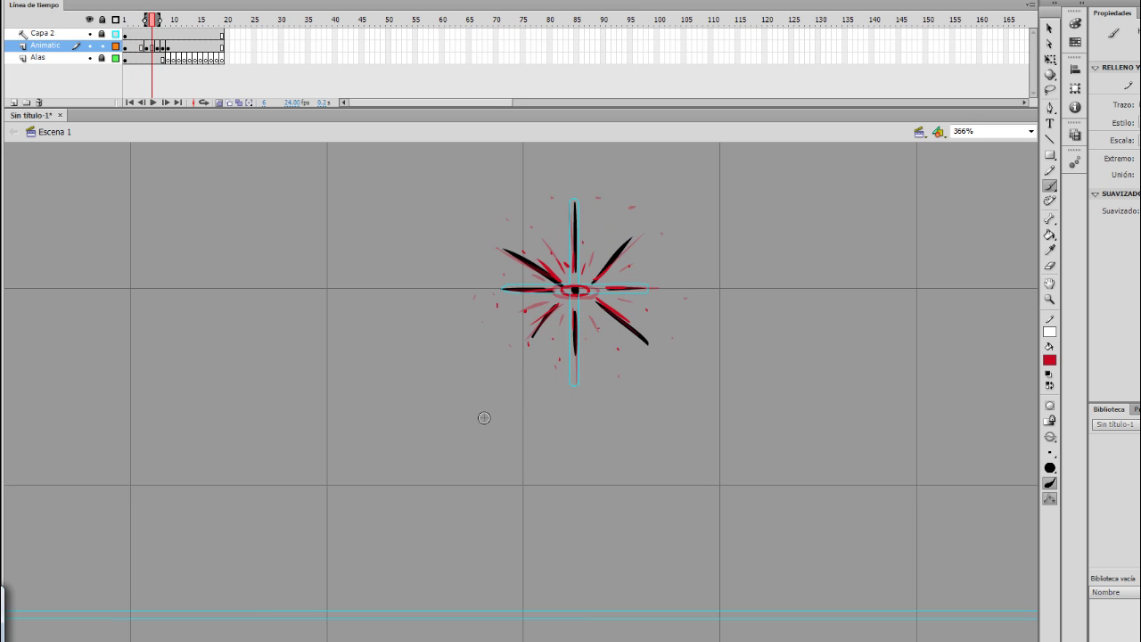
key(period)
key(comma)
key(period)
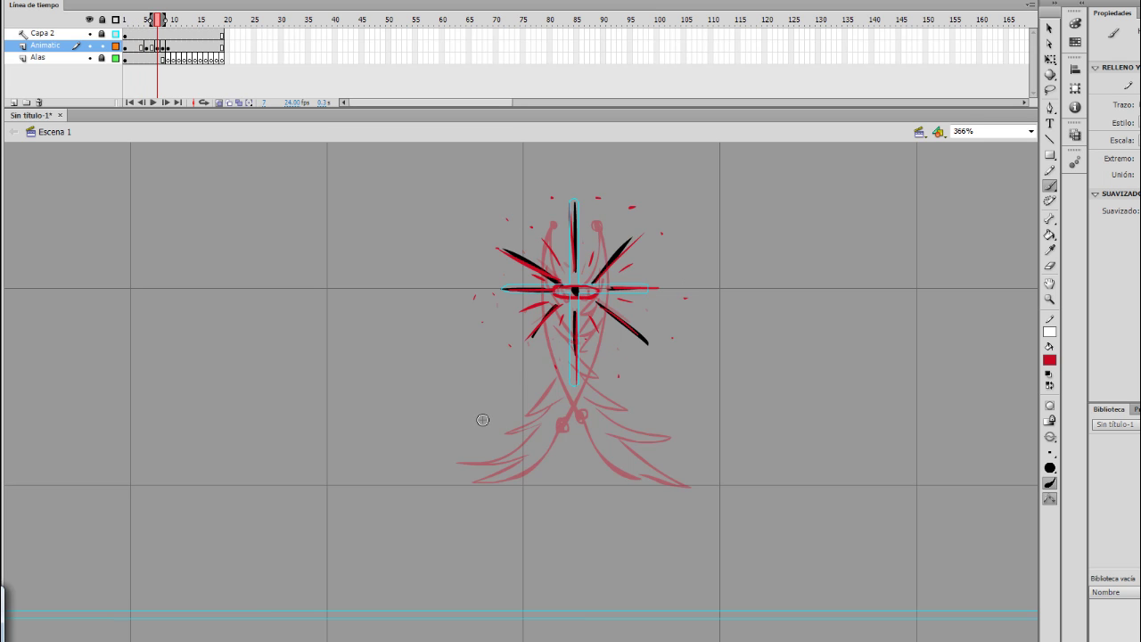
Step: Extend the frame 7 drawing through frame 10 and add a blank keyframe at frame 11
key(period)
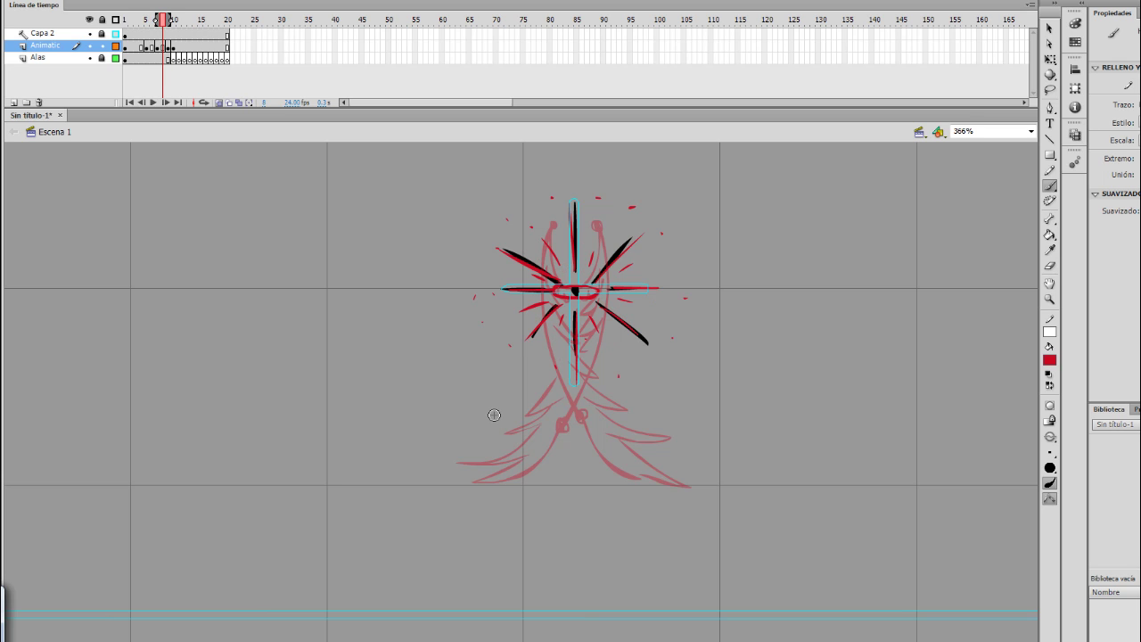
key(period)
key(period)
key(period)
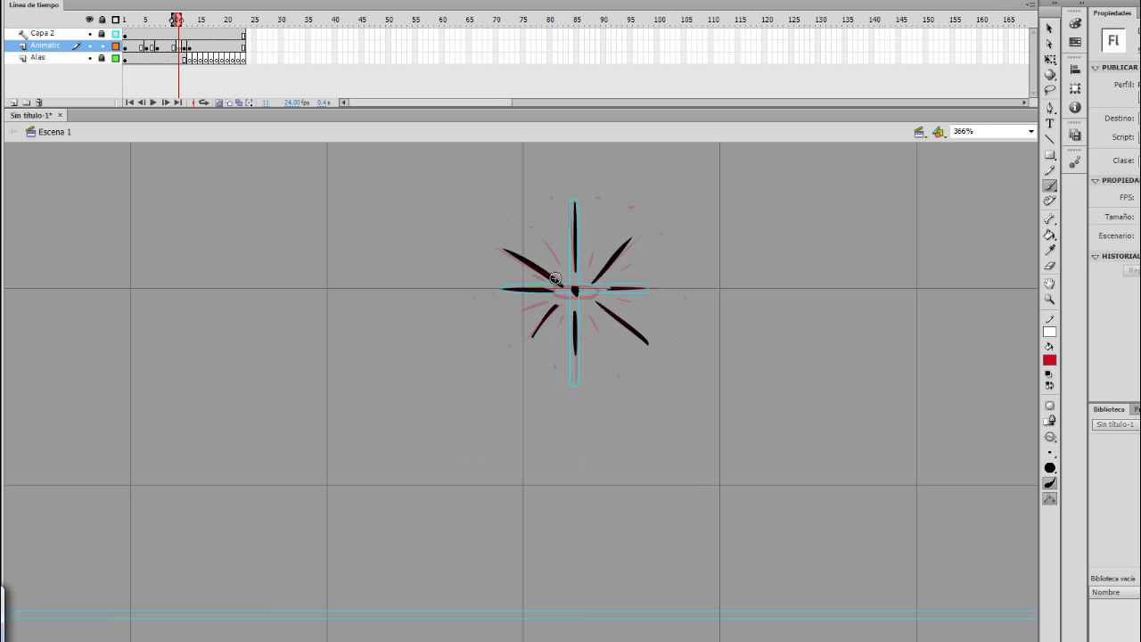
Step: On frame 11, paint two small curved wing stubs and short red rays around the star's centre
drag(546, 278, 562, 283)
key(ctrl+z)
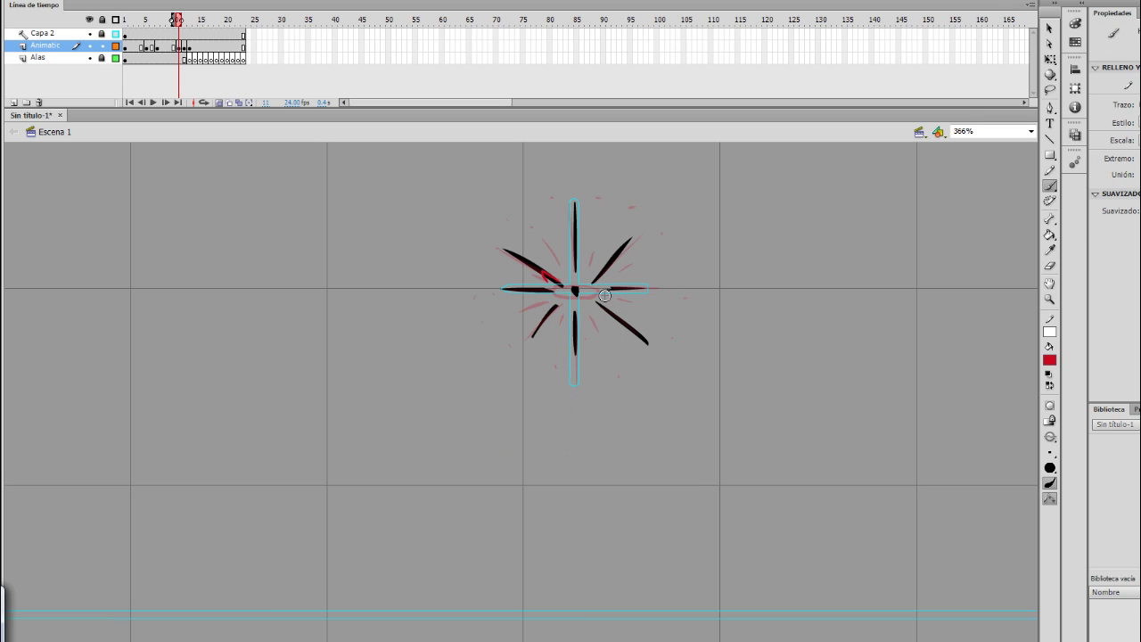
key(ctrl+z)
drag(558, 271, 566, 283)
drag(593, 227, 589, 258)
mouse_move(549, 227)
mouse_down()
mouse_move(563, 266)
mouse_move(532, 308)
mouse_up()
mouse_move(585, 311)
mouse_down()
mouse_move(599, 324)
mouse_move(632, 309)
mouse_up()
drag(616, 277, 641, 264)
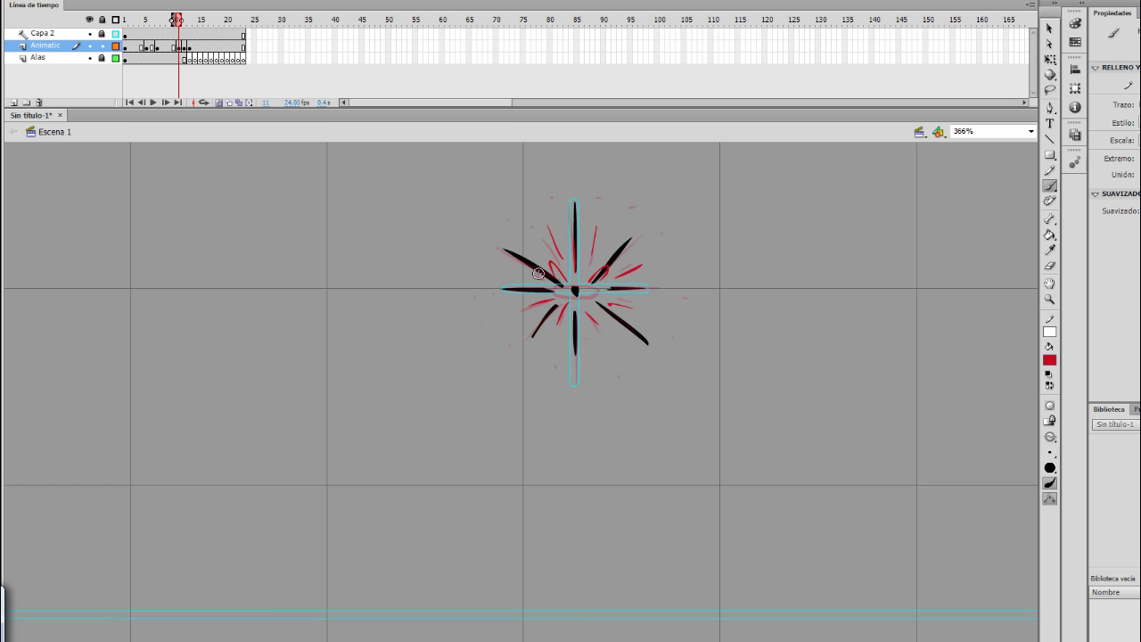
Step: Paint longer outer streaks and spark dots flying away from the star on all sides of the frame 11 burst
drag(545, 277, 526, 264)
drag(528, 316, 482, 358)
drag(619, 321, 662, 347)
drag(504, 312, 460, 331)
drag(478, 283, 454, 279)
drag(493, 234, 453, 214)
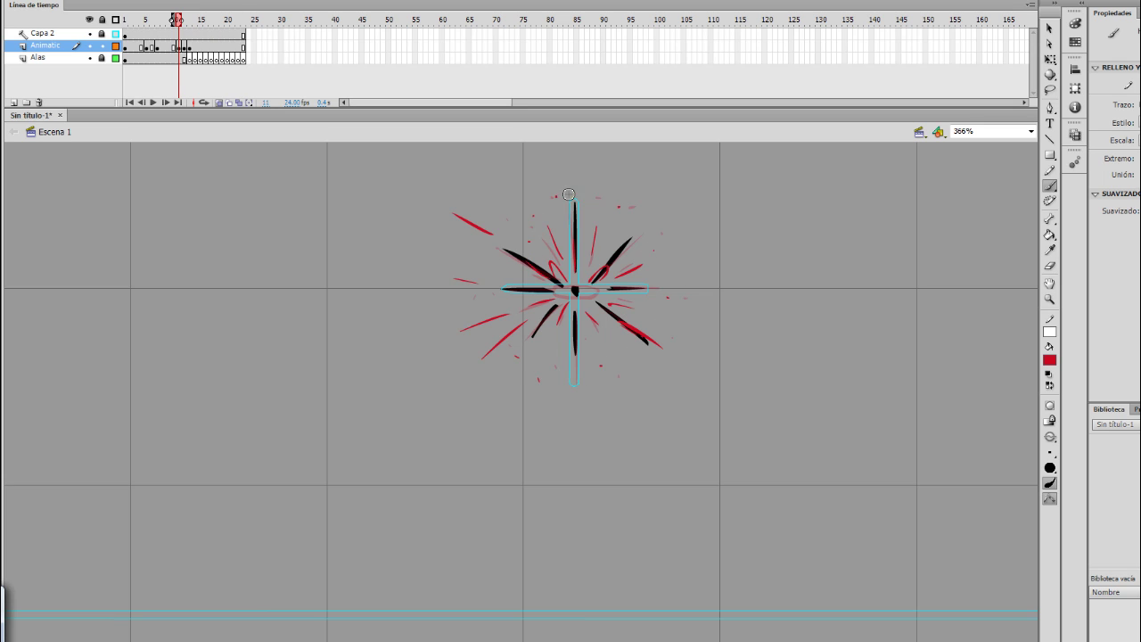
drag(585, 178, 583, 157)
drag(642, 229, 665, 214)
drag(663, 266, 689, 261)
drag(674, 306, 702, 314)
drag(657, 361, 675, 374)
drag(610, 218, 613, 202)
Step: Hold the burst drawing through frame 13 and paint a pair of small raised wings on a blank keyframe at frame 14
key(F5)
key(F5)
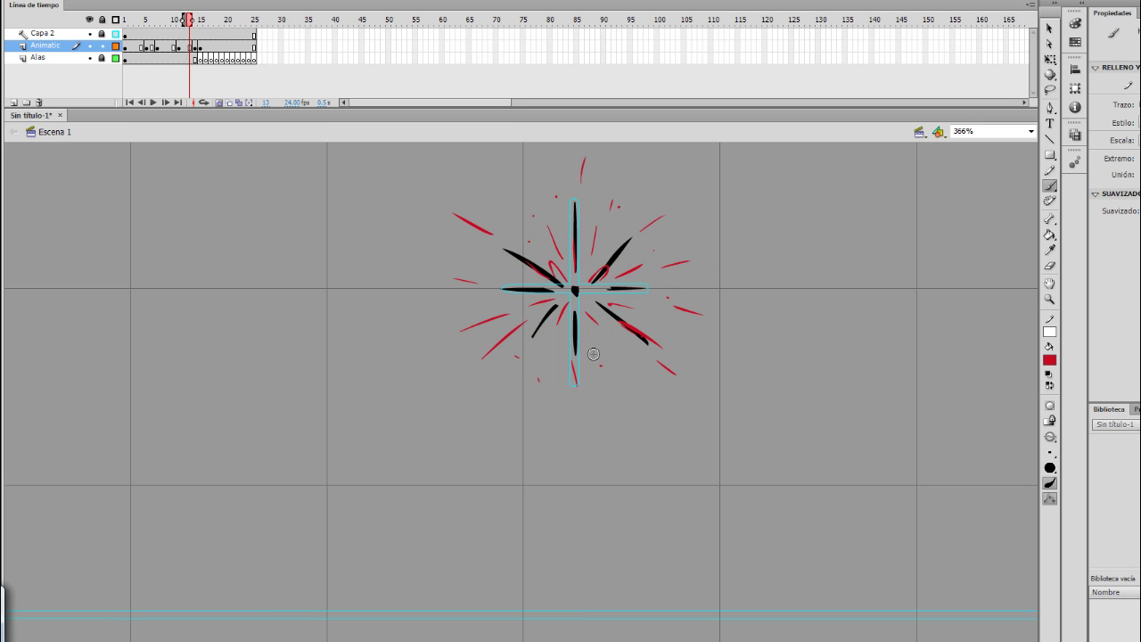
key(F5)
key(F7)
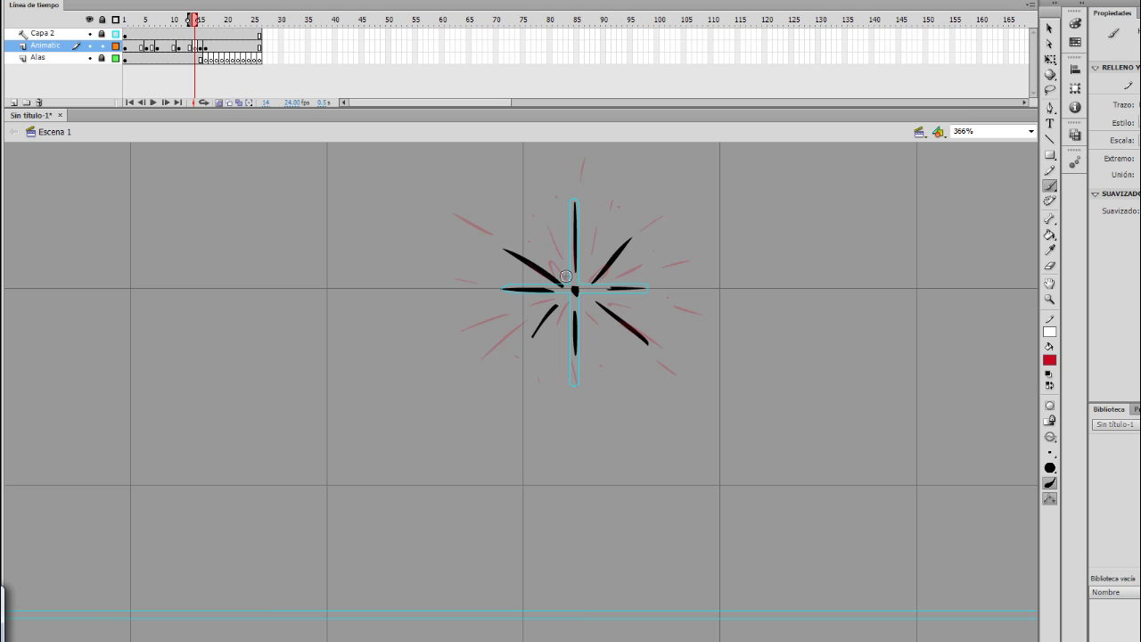
mouse_move(567, 282)
mouse_down()
mouse_move(530, 236)
mouse_move(555, 296)
mouse_move(649, 242)
mouse_move(599, 287)
mouse_up()
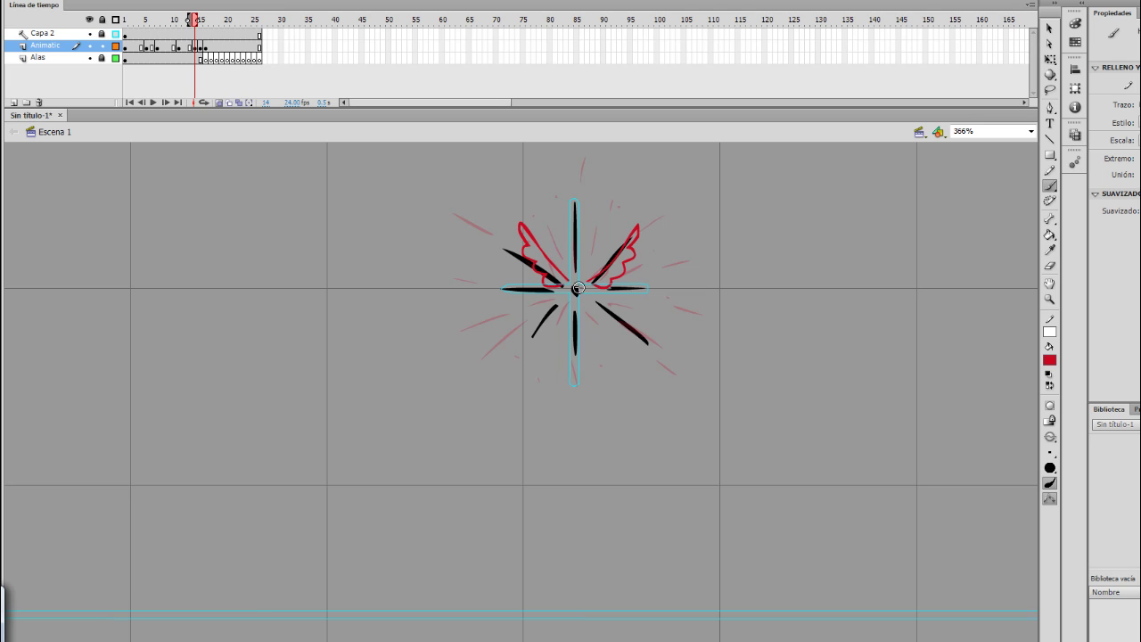
Step: Paint a small red ring at the centre of the frame 11 burst and compare it with frame 10
key(comma)
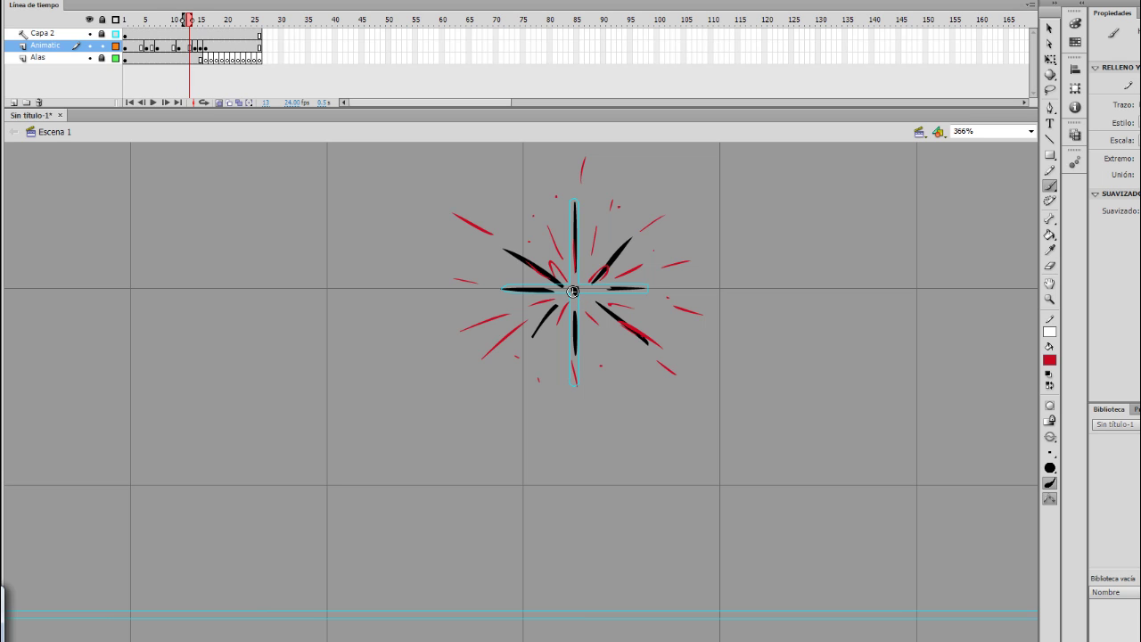
drag(561, 294, 580, 286)
key(comma)
key(comma)
key(comma)
key(period)
key(period)
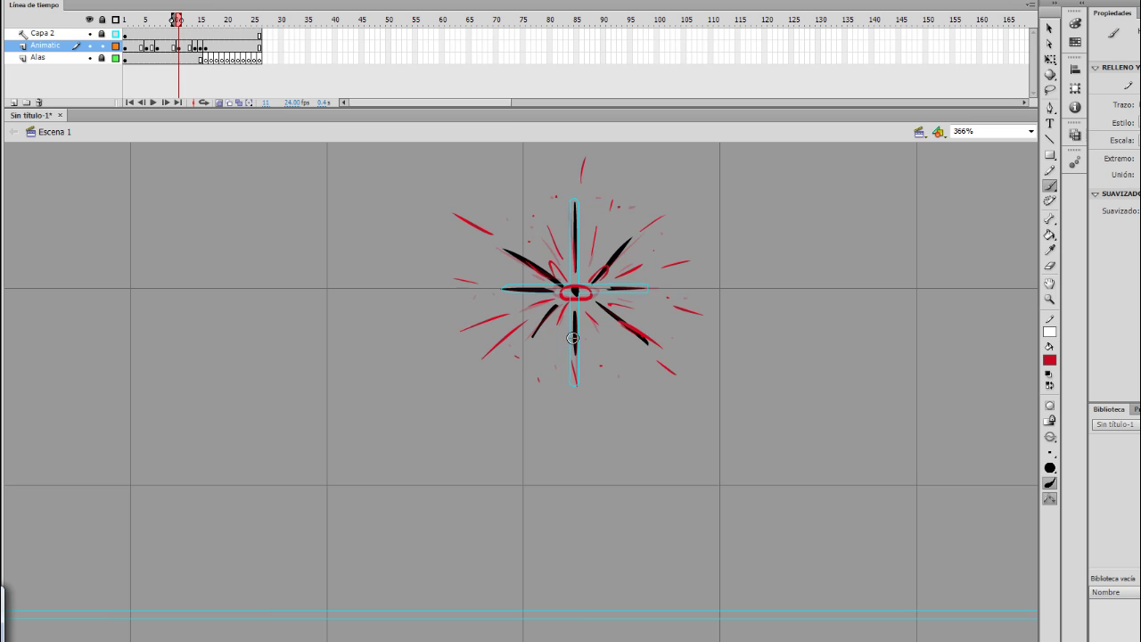
key(comma)
key(comma)
key(period)
key(comma)
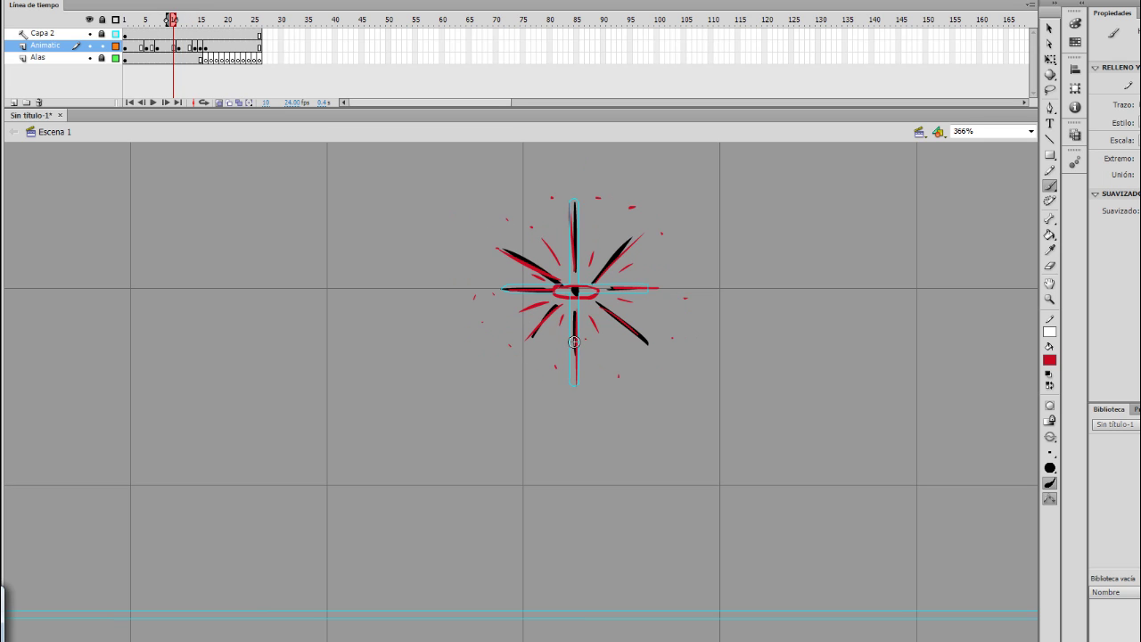
key(period)
Step: Erase the small ring on frame 11 and repaint a wider red ring around the star's centre
key(e)
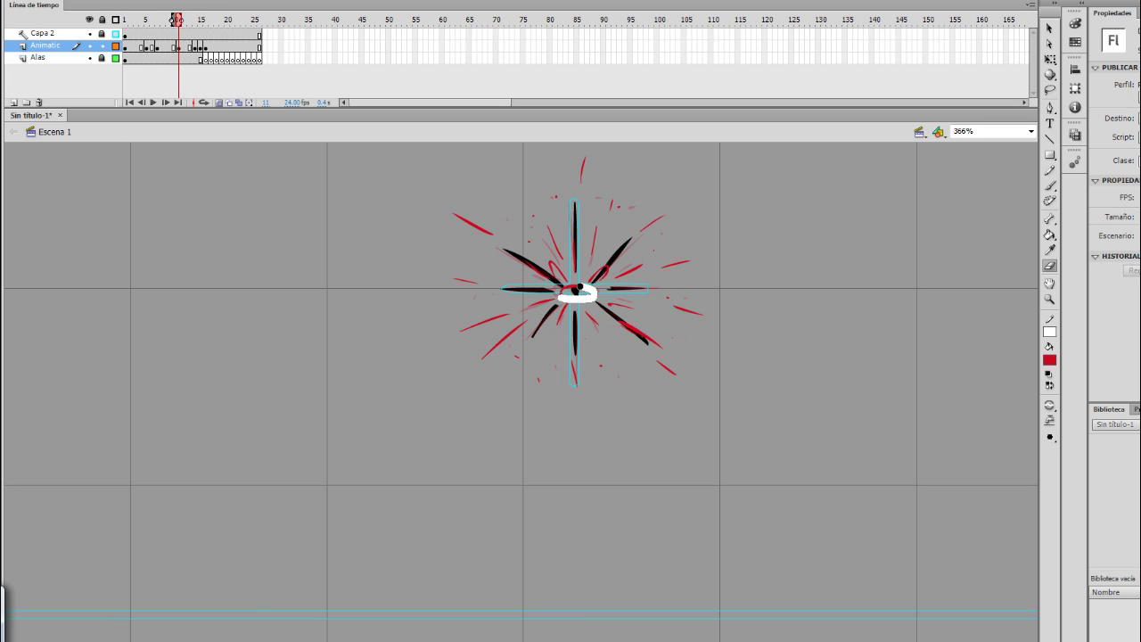
key(b)
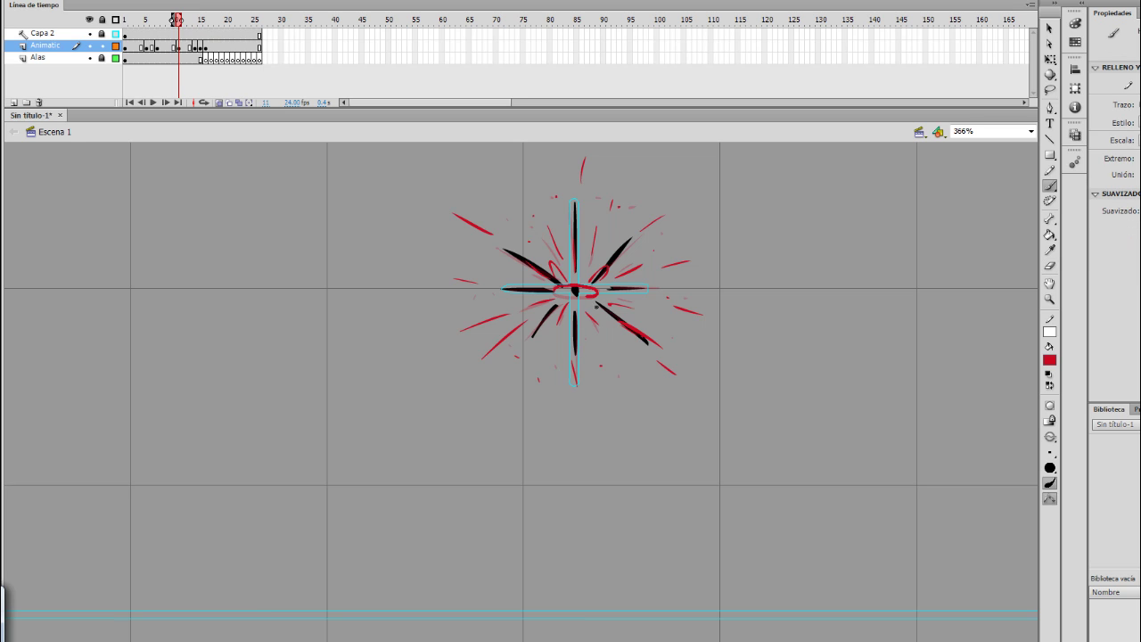
mouse_move(584, 293)
mouse_down()
mouse_move(615, 339)
mouse_move(562, 289)
mouse_move(593, 366)
mouse_move(597, 292)
mouse_up()
Step: On frame 14, paint a red ring at the base of the raised wings
key(period)
key(period)
key(period)
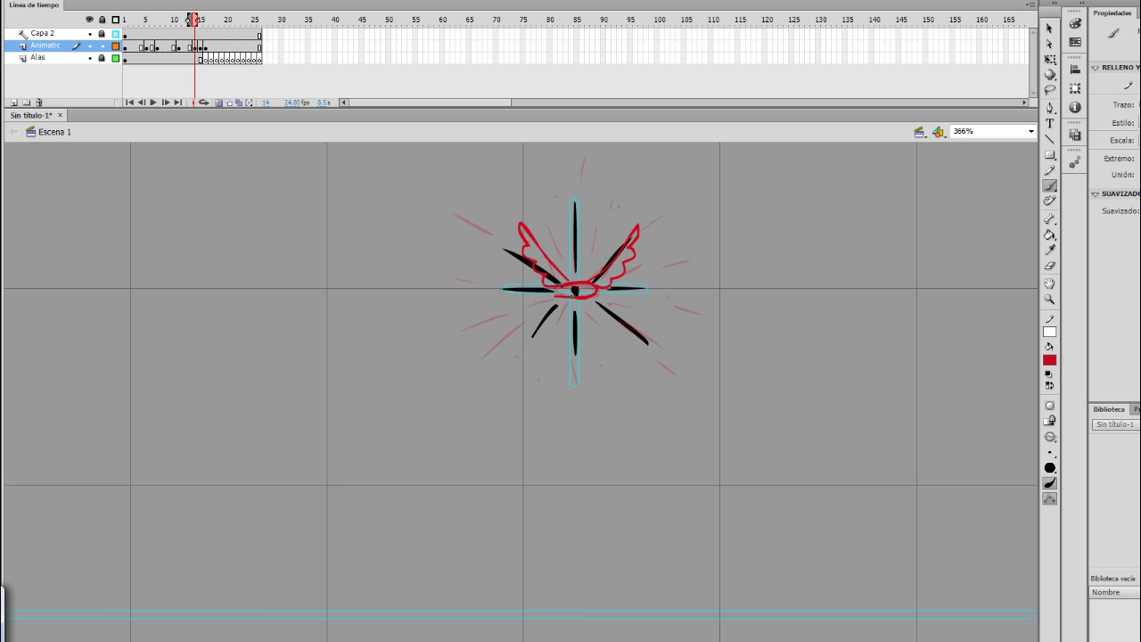
mouse_move(603, 308)
mouse_down()
mouse_move(560, 319)
mouse_move(606, 330)
mouse_move(545, 343)
mouse_move(622, 343)
mouse_up()
key(ctrl+z)
key(ctrl+z)
drag(541, 310, 461, 373)
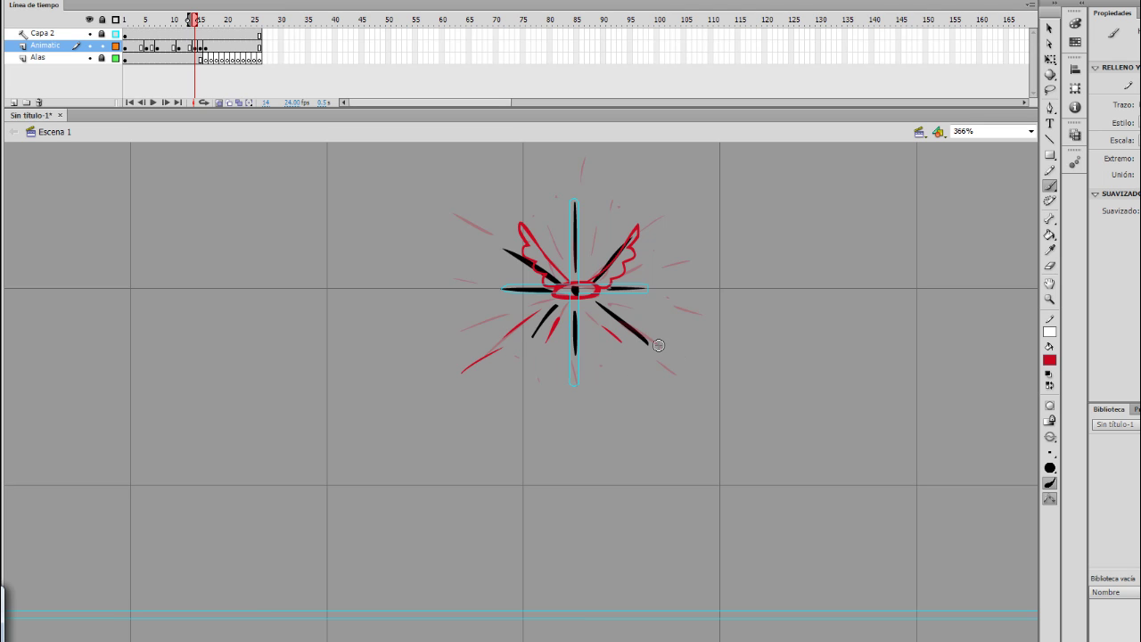
drag(651, 339, 684, 356)
drag(687, 376, 704, 387)
key(ctrl+z)
key(ctrl+z)
key(ctrl+z)
key(ctrl+z)
key(ctrl+z)
key(ctrl+z)
key(ctrl+z)
Step: Paint short red rays around the ring and between the raised wings on frame 14
drag(574, 313, 576, 336)
drag(557, 308, 550, 328)
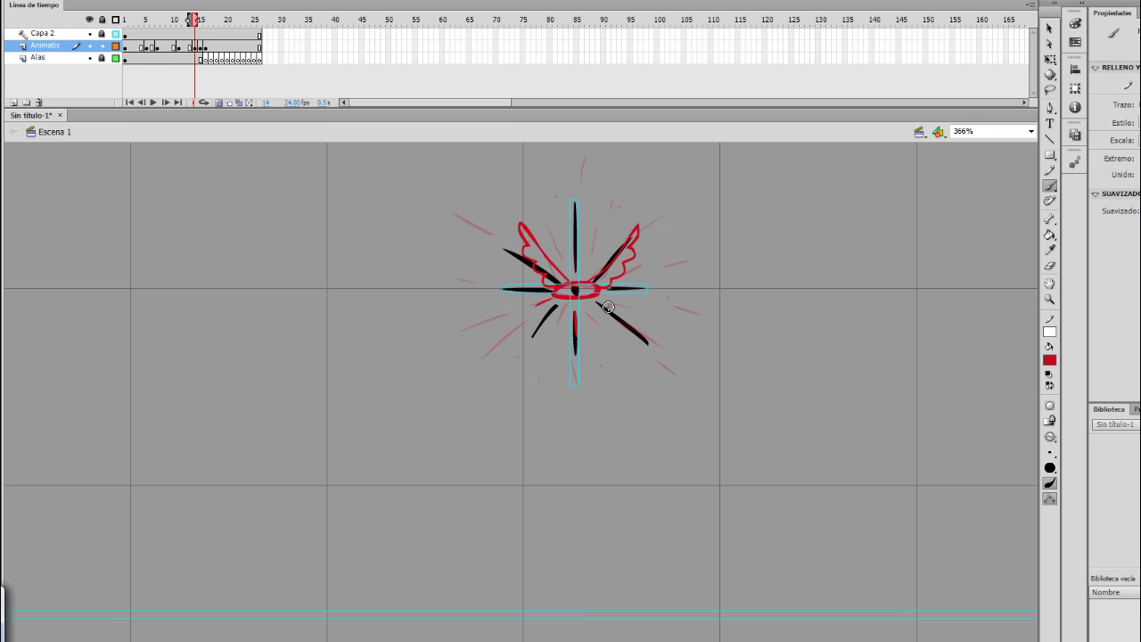
drag(610, 301, 625, 303)
mouse_move(578, 268)
mouse_down()
mouse_move(579, 246)
mouse_move(601, 241)
mouse_up()
drag(565, 259, 556, 250)
mouse_move(552, 299)
mouse_down()
mouse_move(535, 305)
mouse_move(610, 328)
mouse_move(658, 306)
mouse_up()
drag(534, 303, 519, 314)
Step: Extend the raised-wings drawing through frame 16 and add a blank keyframe at frame 17
key(period)
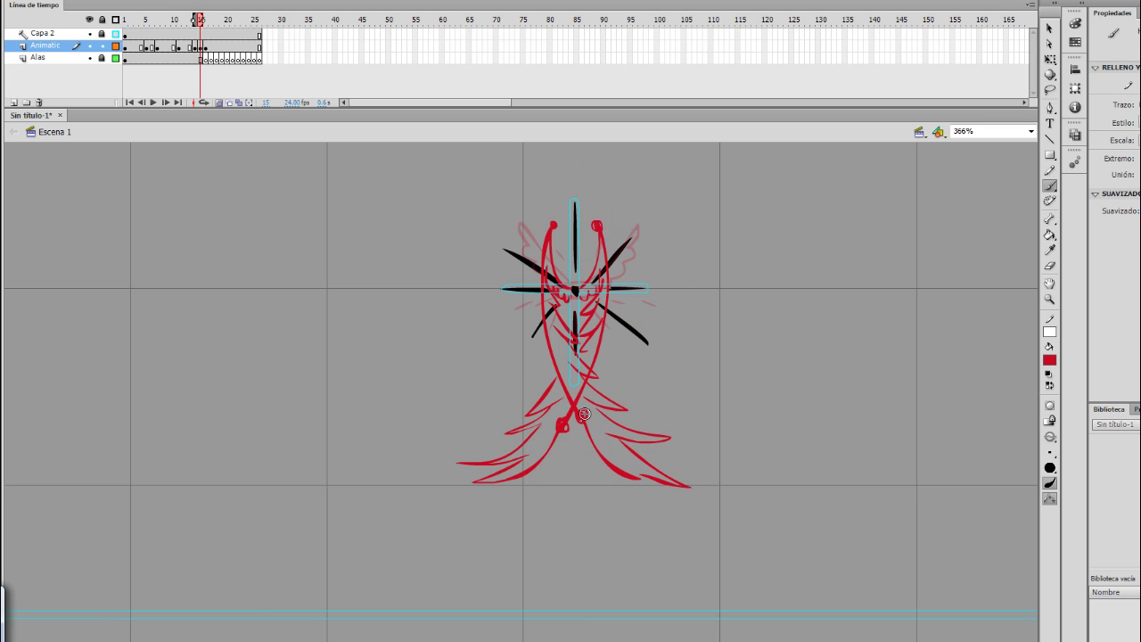
key(comma)
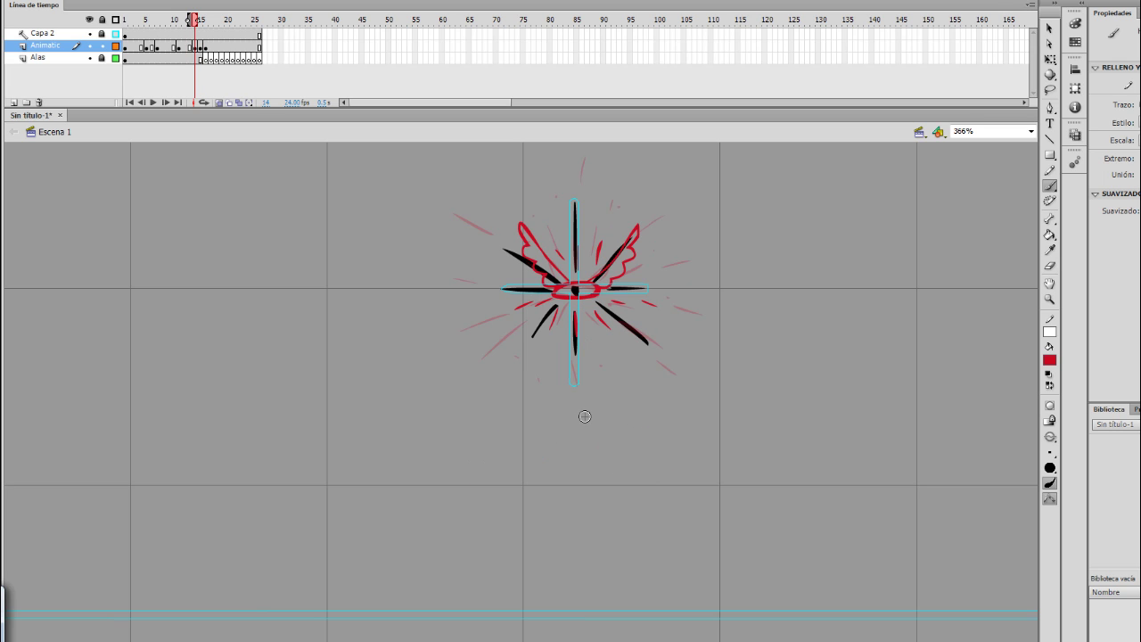
key(F5)
key(F5)
key(F5)
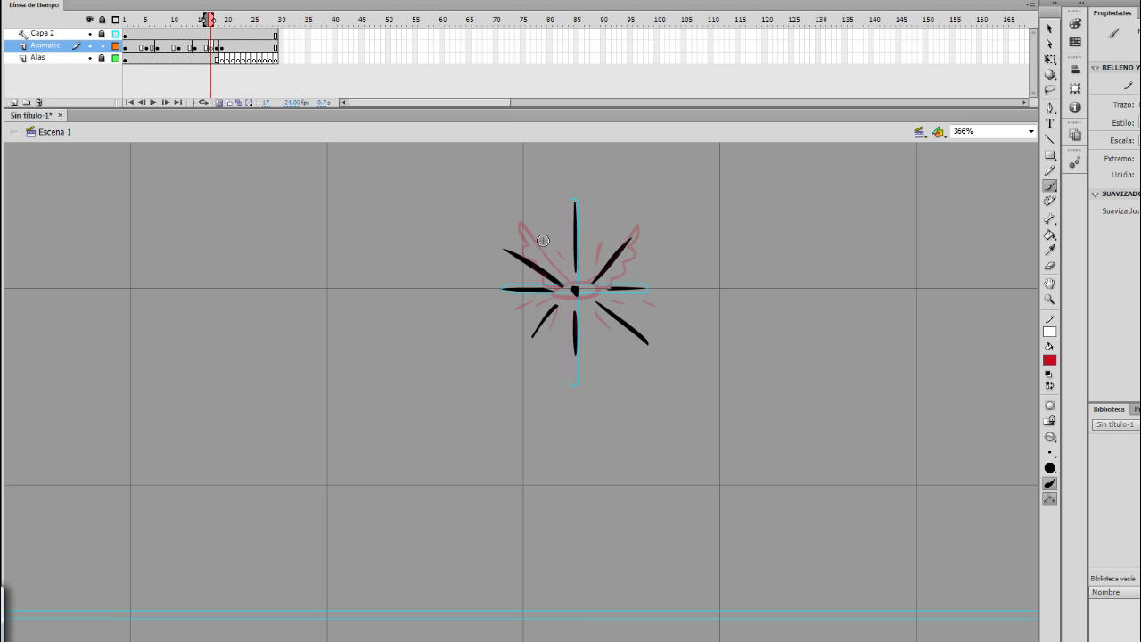
Step: On frame 17, paint both wings with their tips bending outward and a red ring at their base
key(ctrl+z)
key(ctrl+z)
key(ctrl+z)
drag(548, 278, 503, 267)
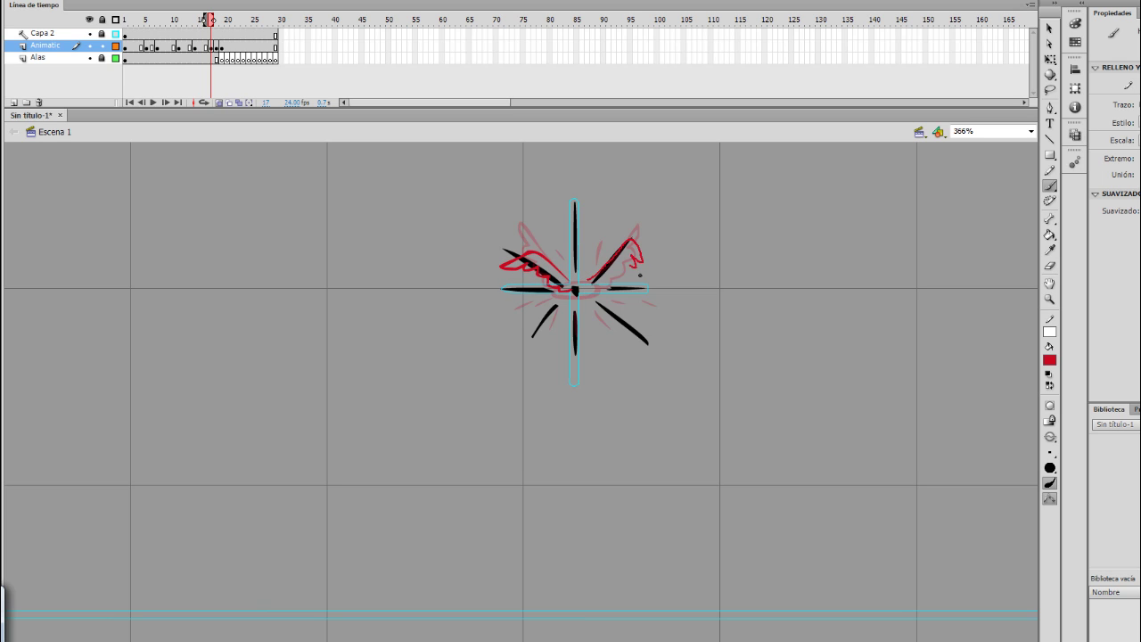
key(ctrl+z)
mouse_move(640, 275)
mouse_down()
mouse_move(627, 287)
mouse_move(668, 268)
mouse_up()
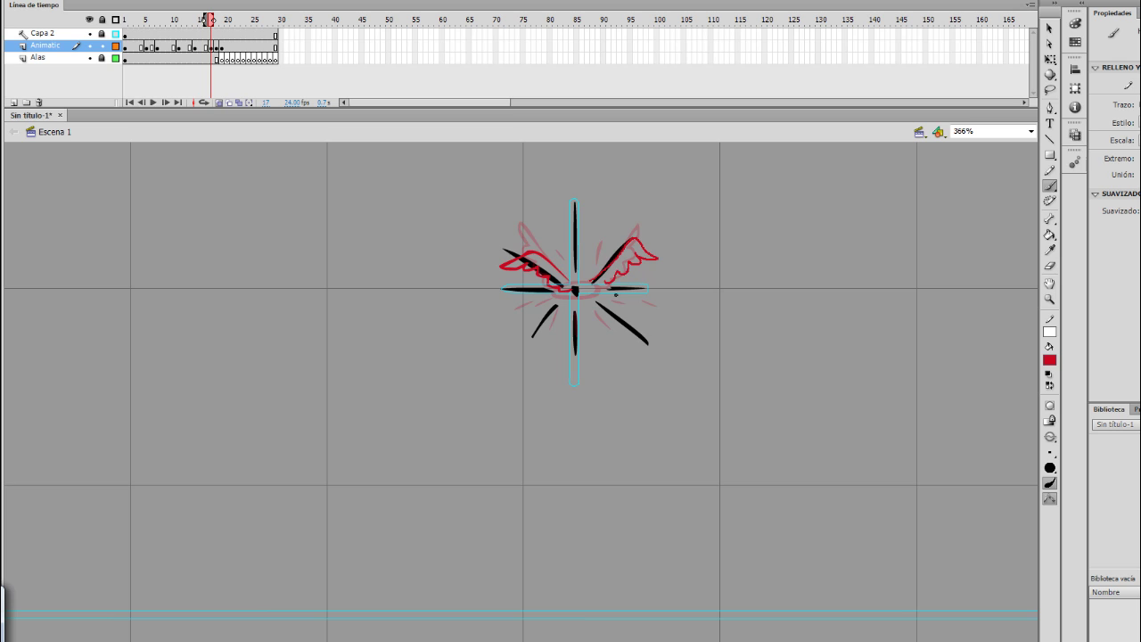
key(ctrl+z)
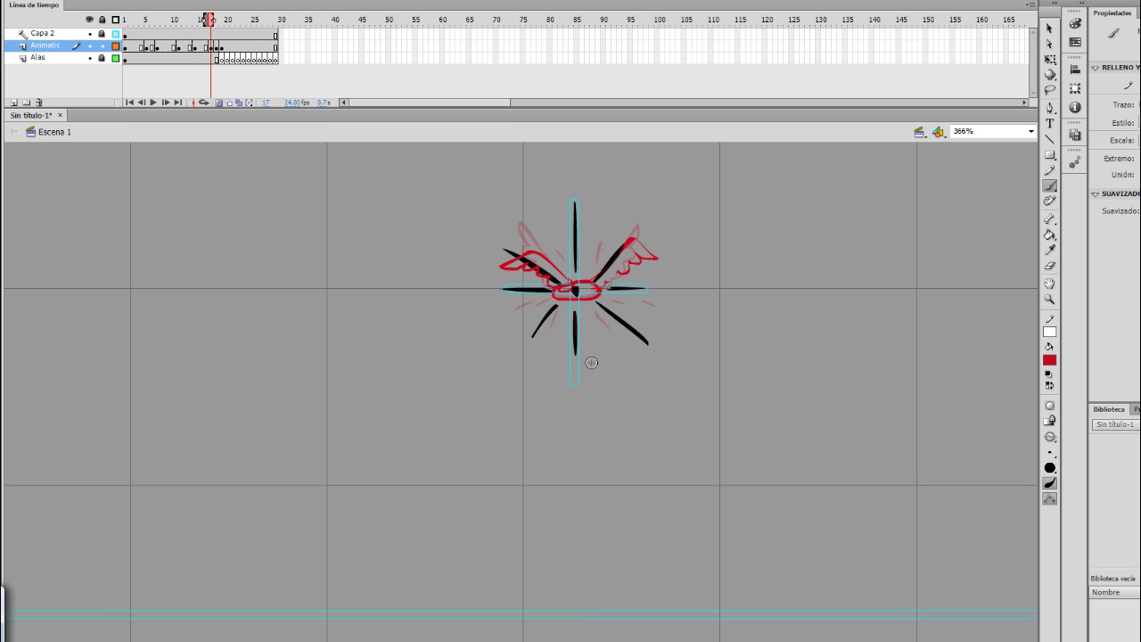
Step: Paint short rays and scattered spark dots around the bending wings on frame 17
drag(577, 310, 576, 331)
drag(555, 309, 533, 321)
mouse_move(579, 269)
mouse_down()
mouse_move(577, 240)
mouse_move(608, 234)
mouse_up()
drag(566, 261, 550, 236)
drag(541, 296, 517, 306)
drag(619, 301, 651, 306)
click(550, 336)
click(515, 329)
click(504, 333)
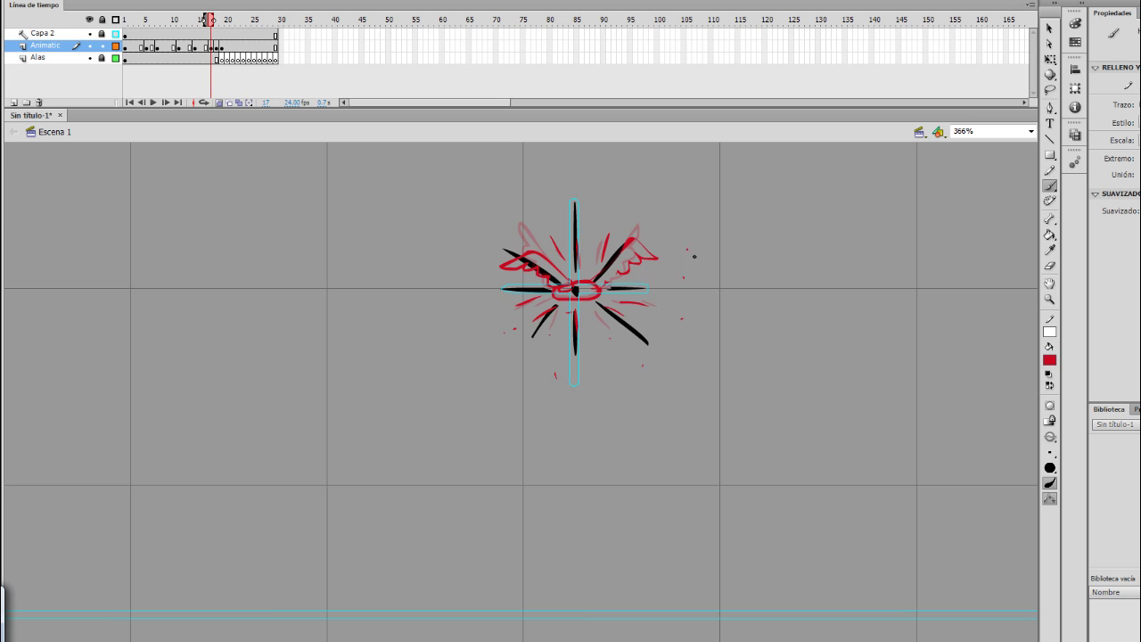
click(591, 208)
click(534, 213)
Step: Add scattered spark dots around the raised wings on frame 16 and compare the drawing with its neighbouring frames
key(comma)
key(period)
key(comma)
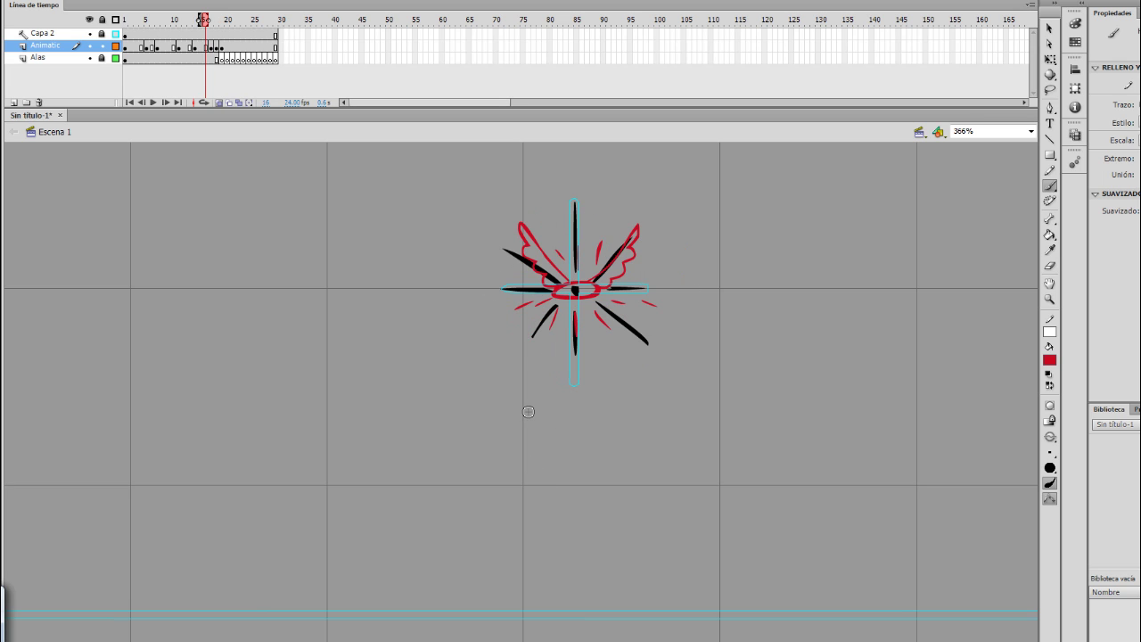
click(660, 339)
click(684, 311)
click(562, 221)
click(557, 232)
click(517, 271)
click(506, 321)
click(535, 354)
click(563, 336)
key(comma)
key(period)
key(period)
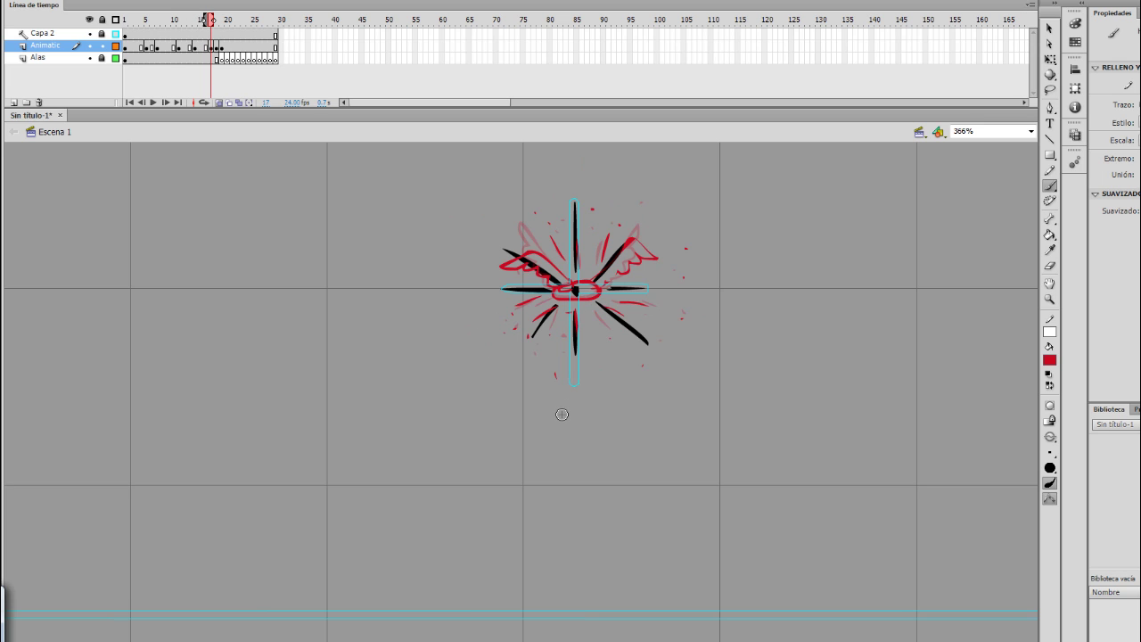
Step: Hold the frame 17 drawing through frame 19 and paint a red ring at the star's centre on a blank keyframe at frame 20
key(period)
key(period)
key(period)
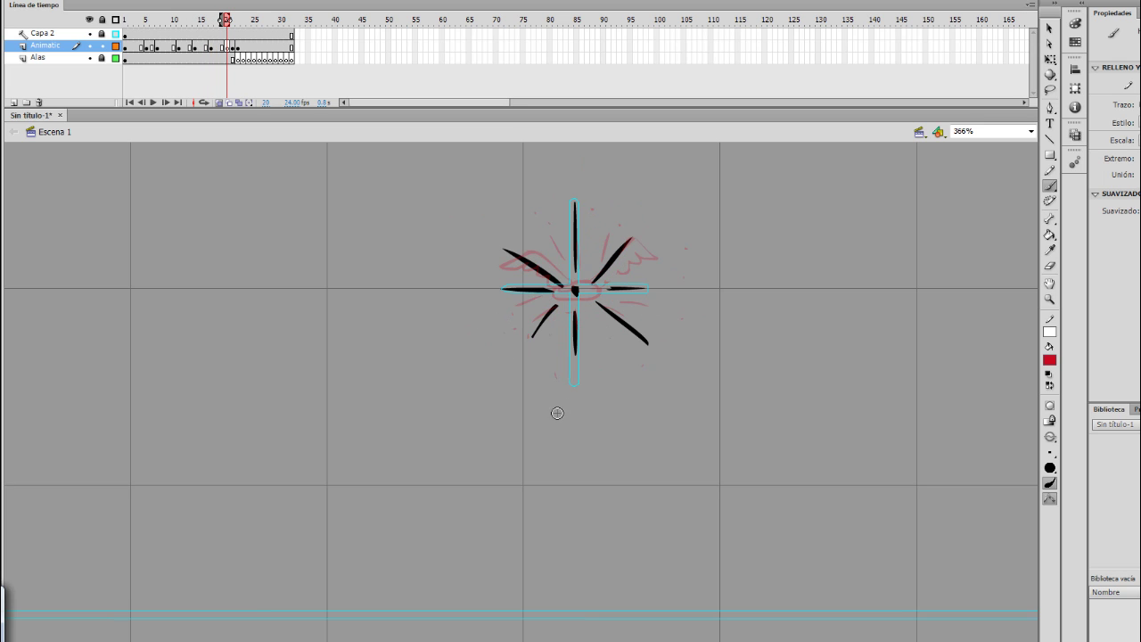
mouse_move(555, 297)
mouse_down()
mouse_move(571, 301)
mouse_move(545, 266)
mouse_move(509, 354)
mouse_up()
key(ctrl+z)
key(ctrl+z)
mouse_move(567, 267)
mouse_down()
mouse_move(492, 361)
mouse_move(576, 280)
mouse_move(530, 249)
mouse_move(512, 335)
mouse_up()
key(ctrl+z)
key(ctrl+z)
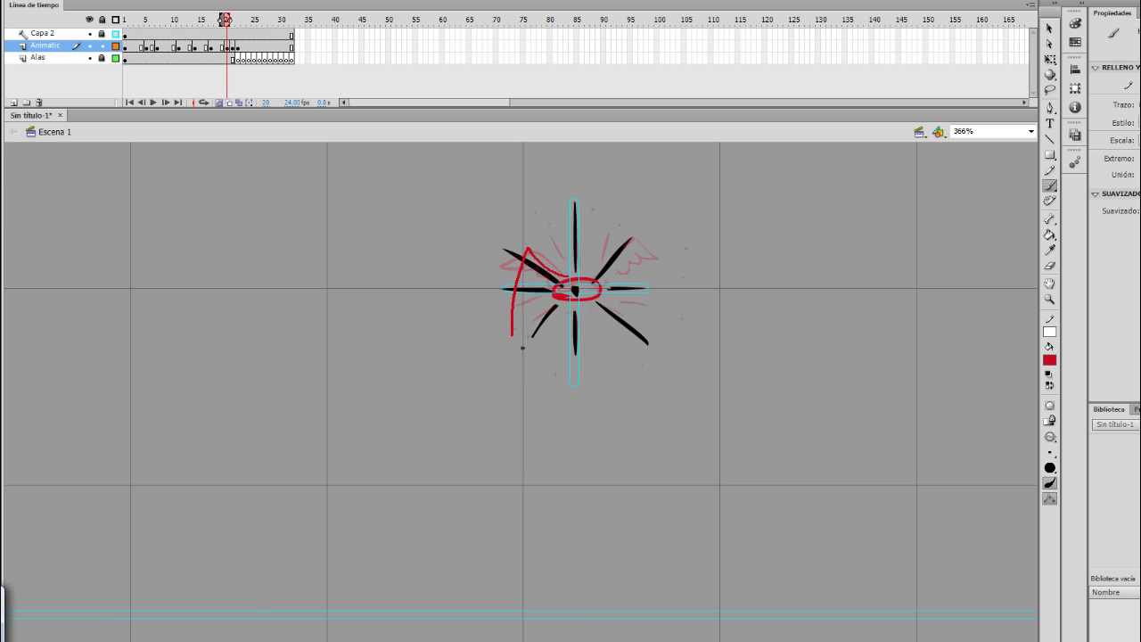
mouse_move(525, 388)
mouse_down()
mouse_move(604, 511)
mouse_move(544, 410)
mouse_move(542, 278)
mouse_up()
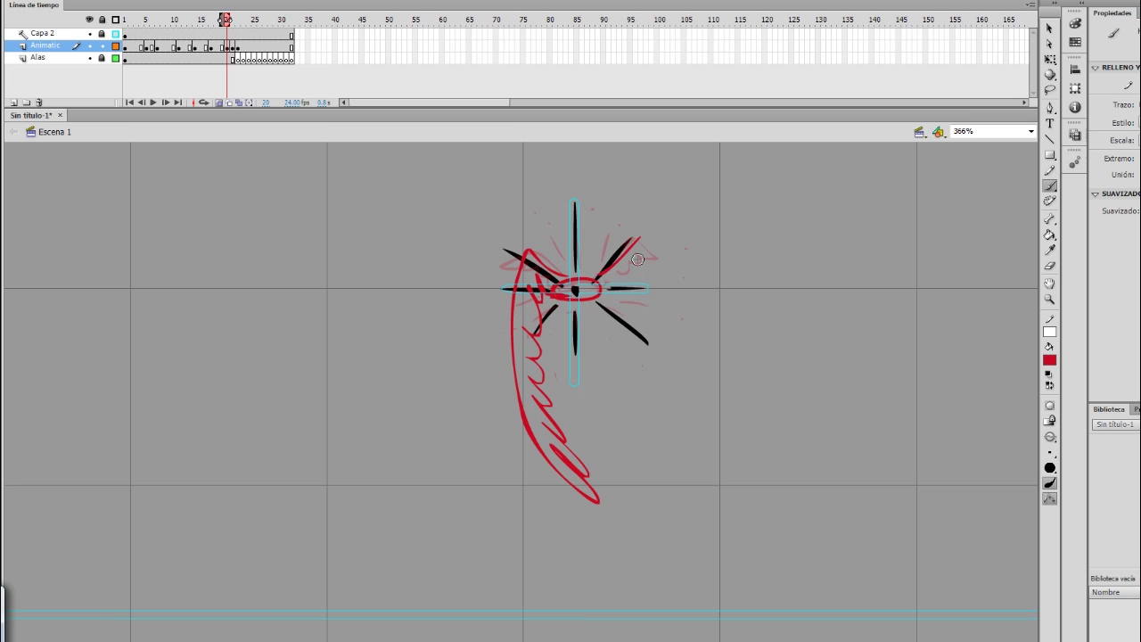
key(ctrl+z)
mouse_move(658, 270)
mouse_down()
mouse_move(645, 437)
mouse_move(620, 449)
mouse_up()
key(ctrl+z)
key(ctrl+z)
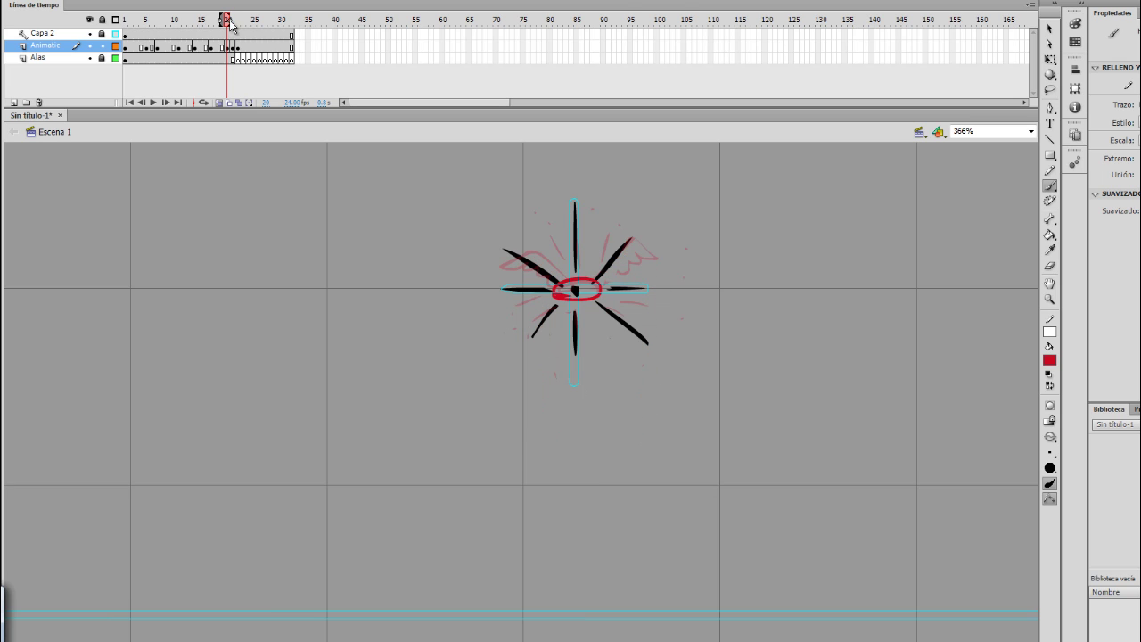
Step: On frame 20, paint a tall folded wing with feathers left of the star, its tip curving inward below the centre
drag(230, 20, 234, 29)
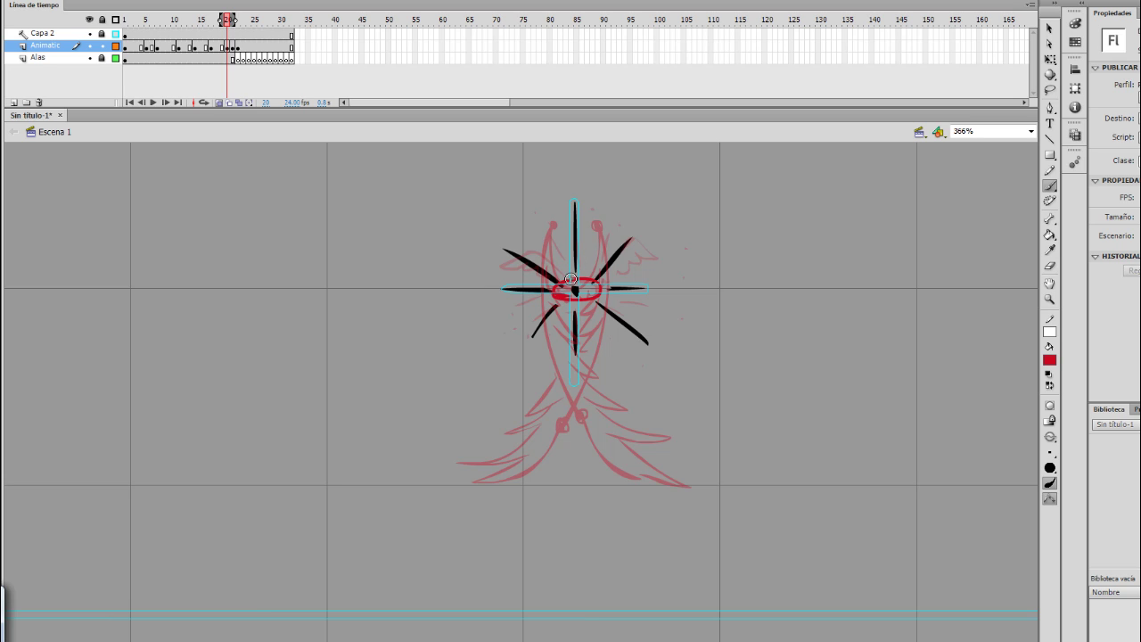
key(b)
mouse_move(553, 265)
mouse_down()
mouse_move(539, 250)
mouse_move(553, 269)
mouse_move(494, 311)
mouse_move(493, 421)
mouse_move(554, 508)
mouse_up()
key(ctrl+z)
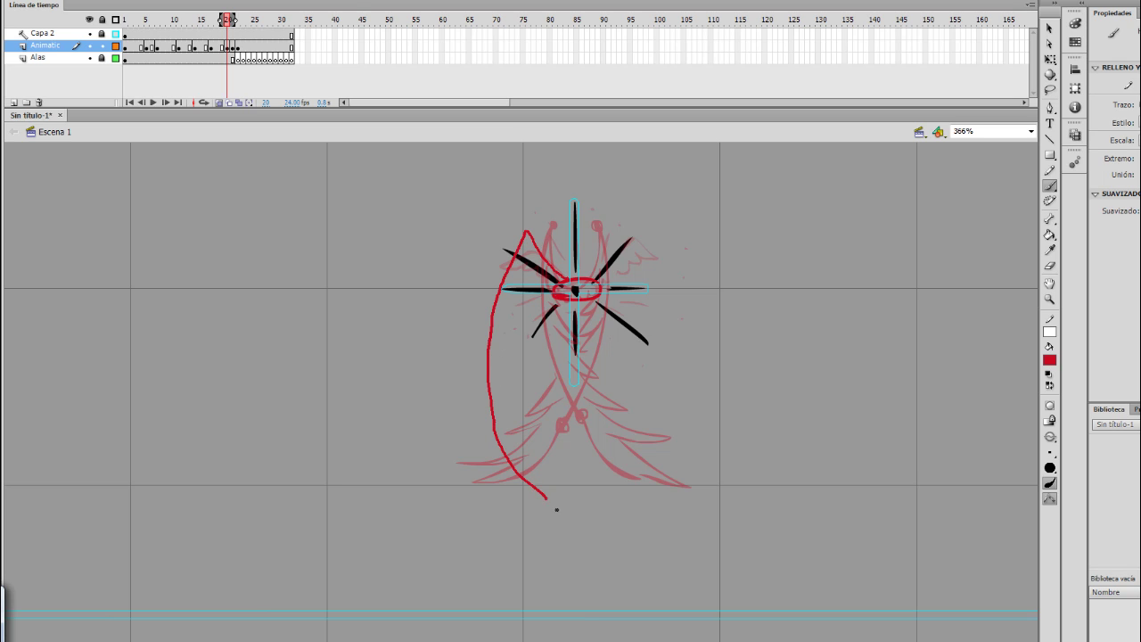
key(ctrl+z)
mouse_move(567, 279)
mouse_down()
mouse_move(534, 243)
mouse_move(521, 403)
mouse_move(547, 473)
mouse_move(596, 522)
mouse_up()
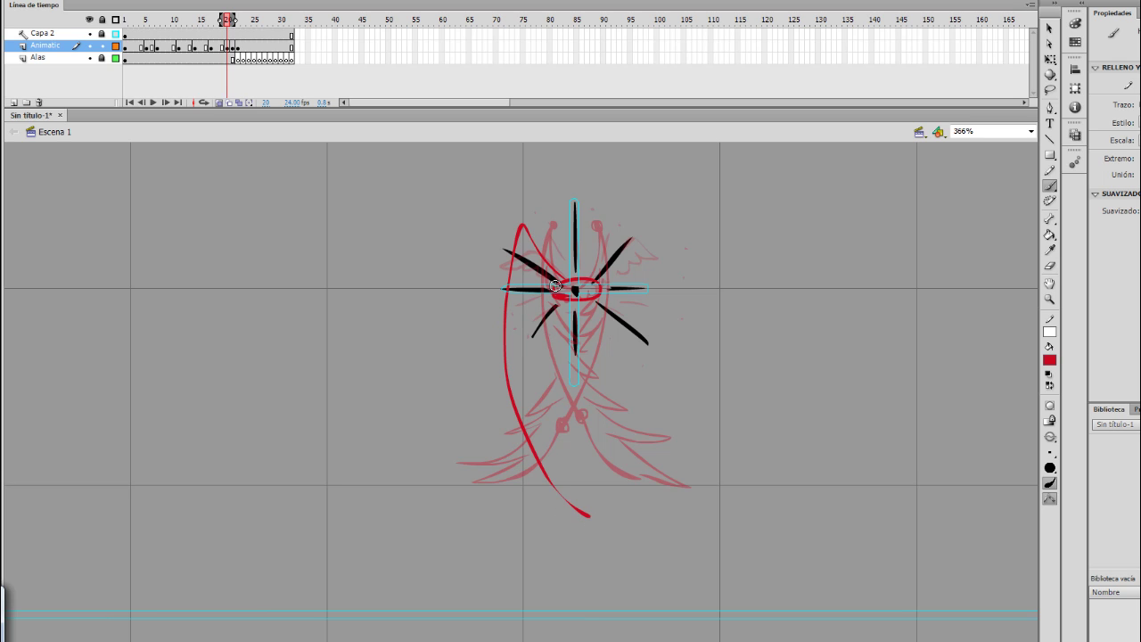
drag(525, 260, 579, 503)
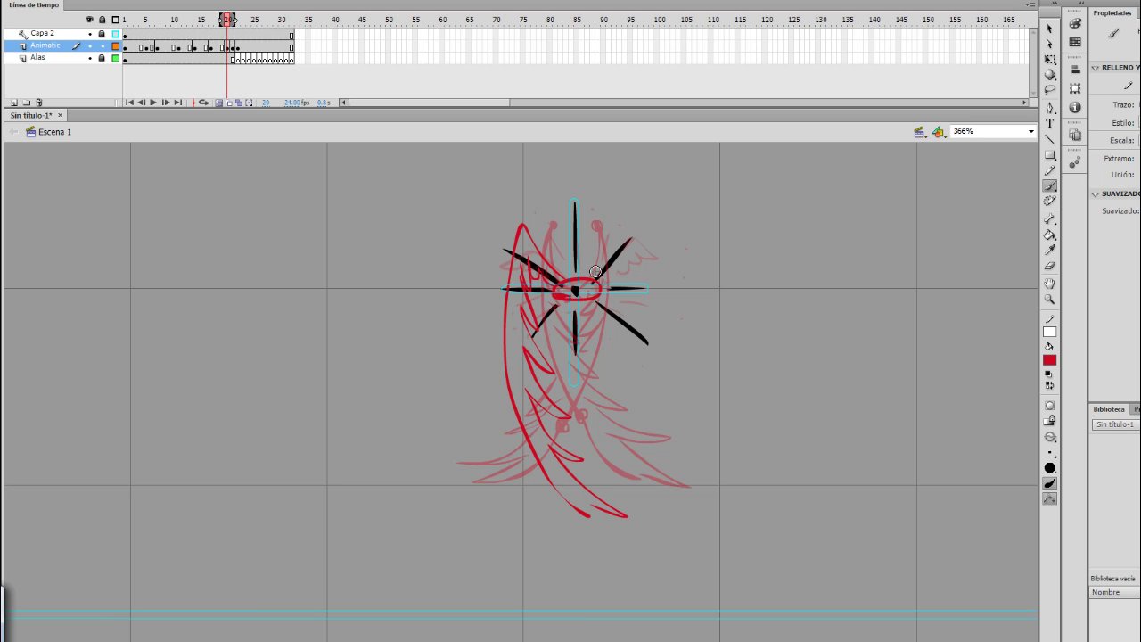
Step: Paint the matching folded wing with feathers on the right of the star on frame 20, its tip meeting the left wing's
drag(595, 271, 622, 224)
key(ctrl+z)
mouse_move(597, 274)
mouse_down()
mouse_move(623, 225)
mouse_move(659, 384)
mouse_move(654, 486)
mouse_move(578, 544)
mouse_up()
drag(614, 502, 625, 436)
drag(625, 434, 637, 367)
drag(627, 340, 623, 347)
mouse_move(627, 279)
mouse_down()
mouse_move(628, 335)
mouse_move(627, 299)
mouse_up()
drag(611, 278, 609, 287)
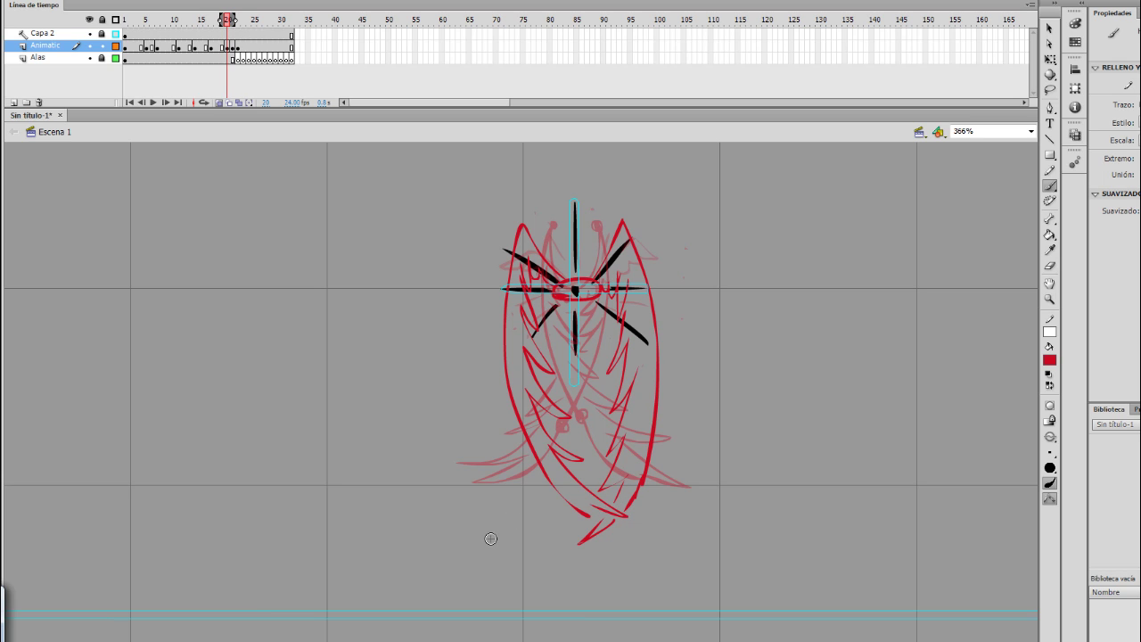
click(229, 48)
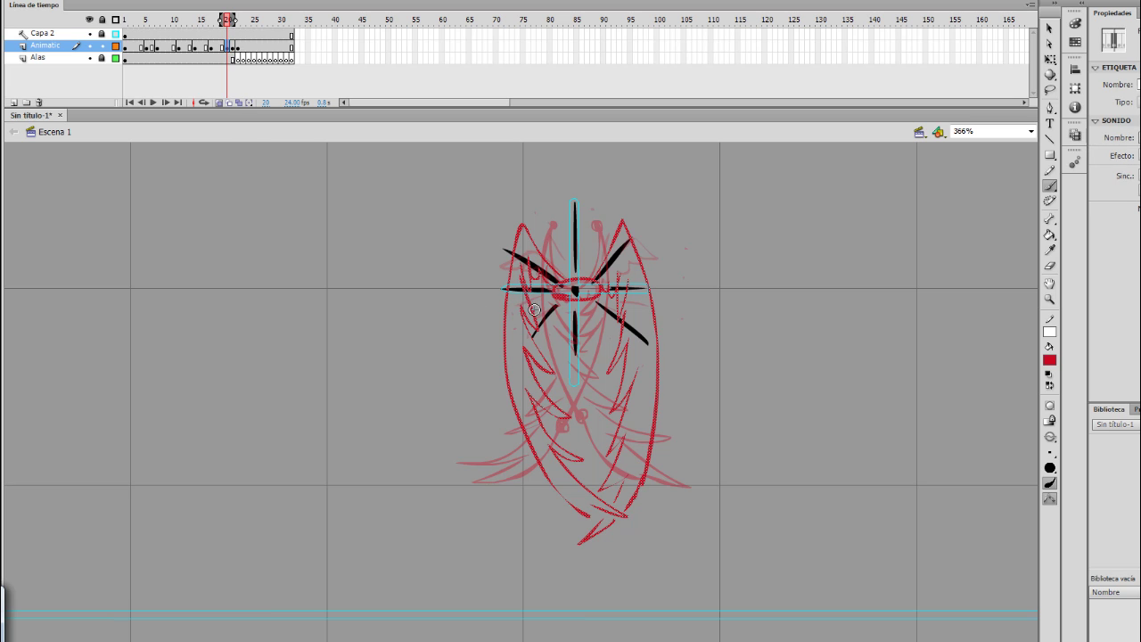
key(alt+v)
key(Escape)
key(v)
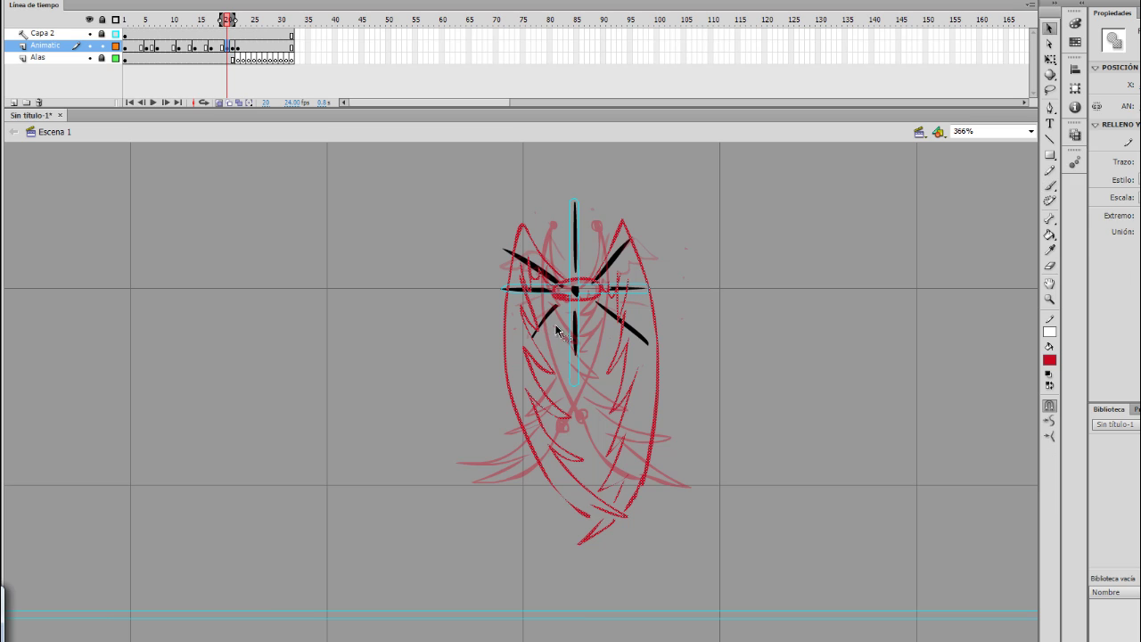
key(l)
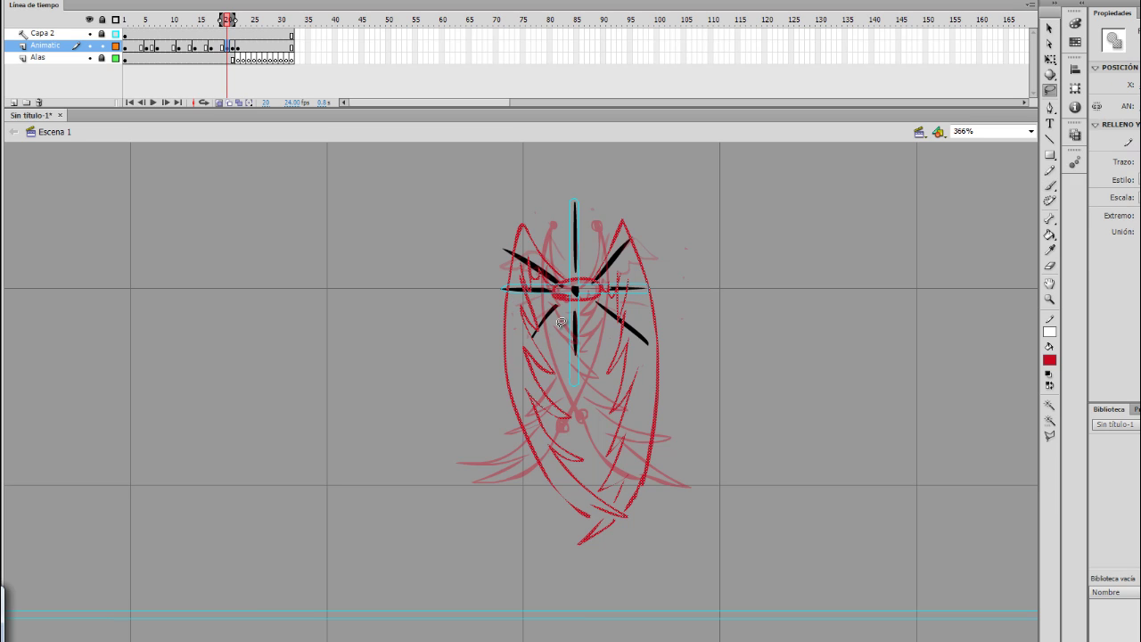
mouse_move(564, 319)
mouse_down()
mouse_move(588, 313)
mouse_move(603, 276)
mouse_move(555, 281)
mouse_move(584, 329)
mouse_up()
key(ctrl+a)
mouse_move(583, 307)
mouse_down()
mouse_move(606, 273)
mouse_move(569, 267)
mouse_move(554, 307)
mouse_move(571, 346)
mouse_up()
click(559, 328)
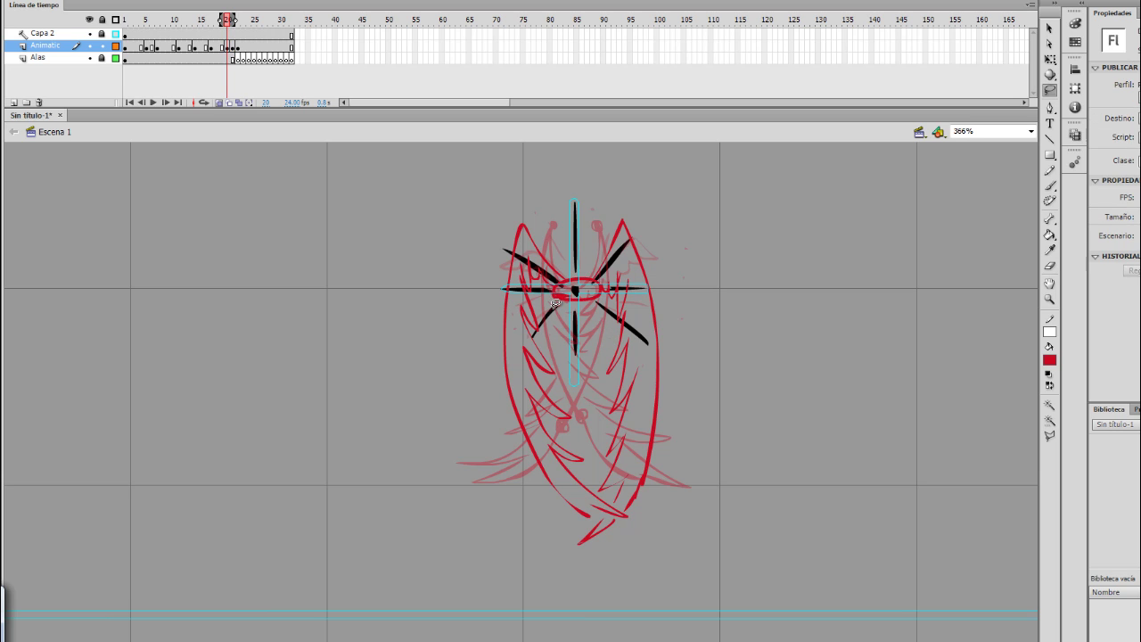
mouse_move(572, 269)
mouse_down()
mouse_move(478, 510)
mouse_move(666, 194)
mouse_move(597, 275)
mouse_move(595, 310)
mouse_move(557, 307)
mouse_up()
Step: Rotate the whole frame 20 drawing slightly clockwise around the star's centre with Free Transform
click(231, 2)
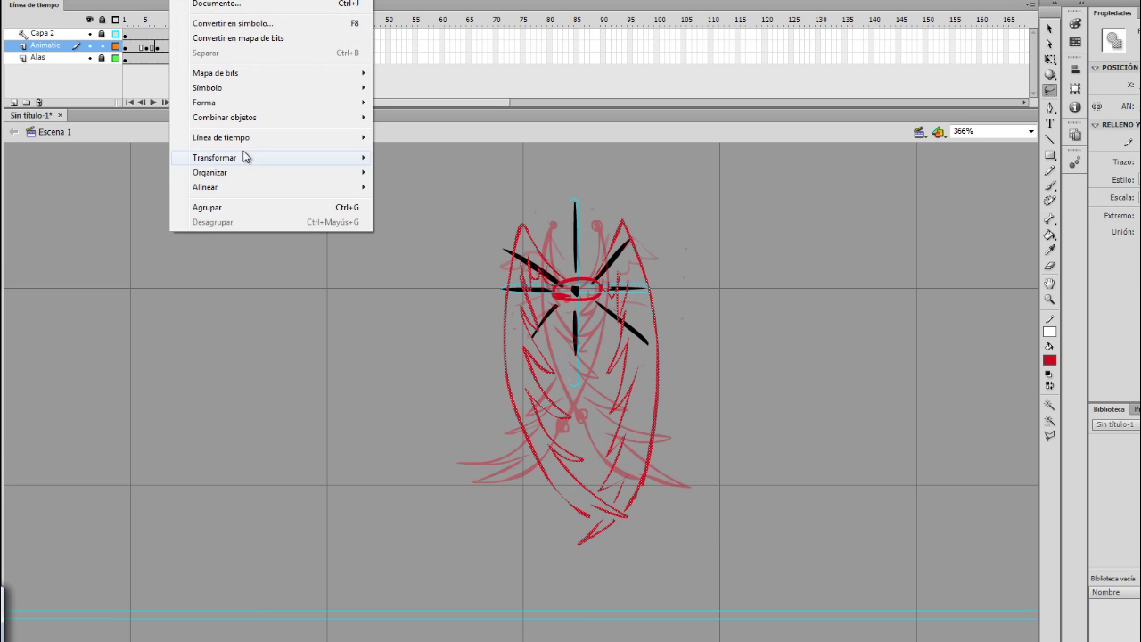
mouse_move(244, 155)
click(434, 161)
drag(581, 301, 573, 286)
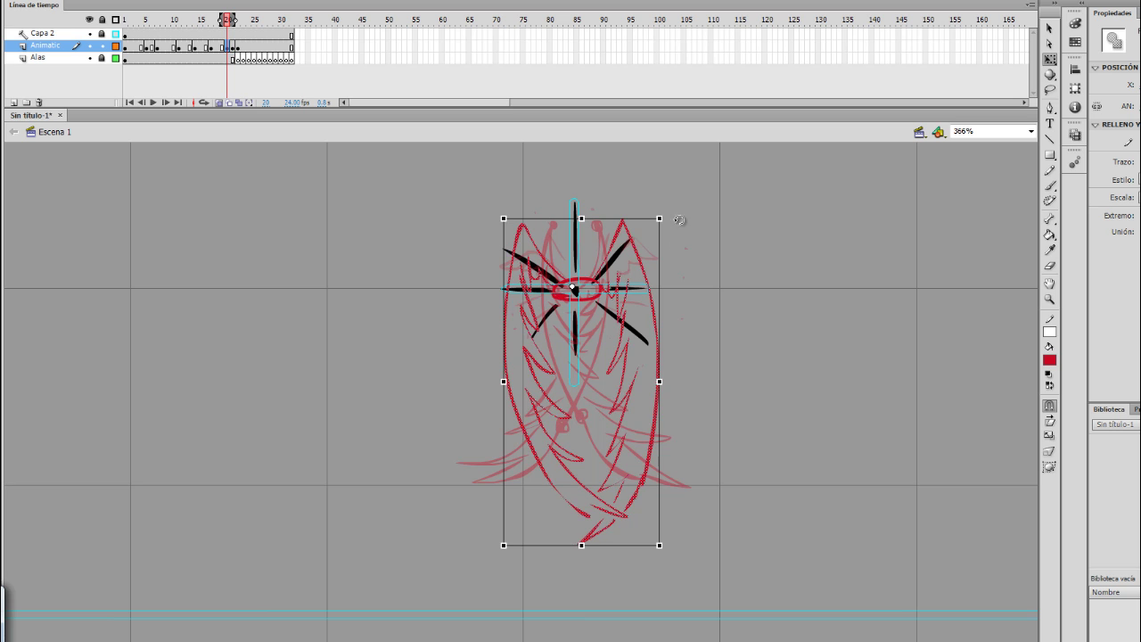
drag(677, 207, 694, 220)
click(682, 386)
Step: Extend the wing drawings' holds so the crossed wings start at frame 24 and the spread wings at frame 28
key(comma)
key(period)
key(period)
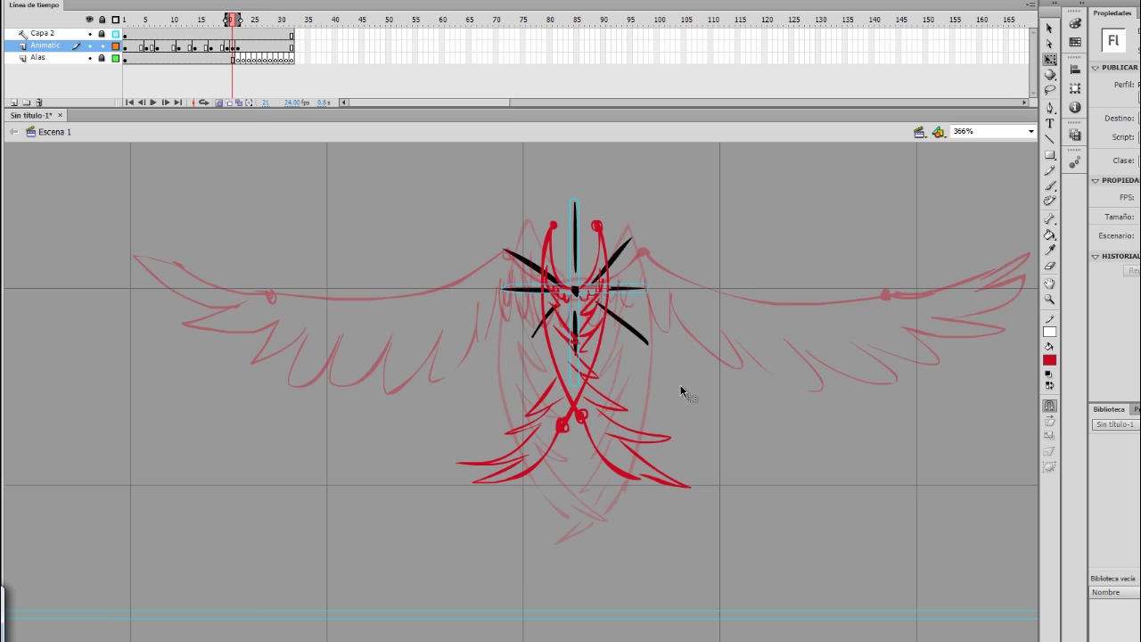
key(comma)
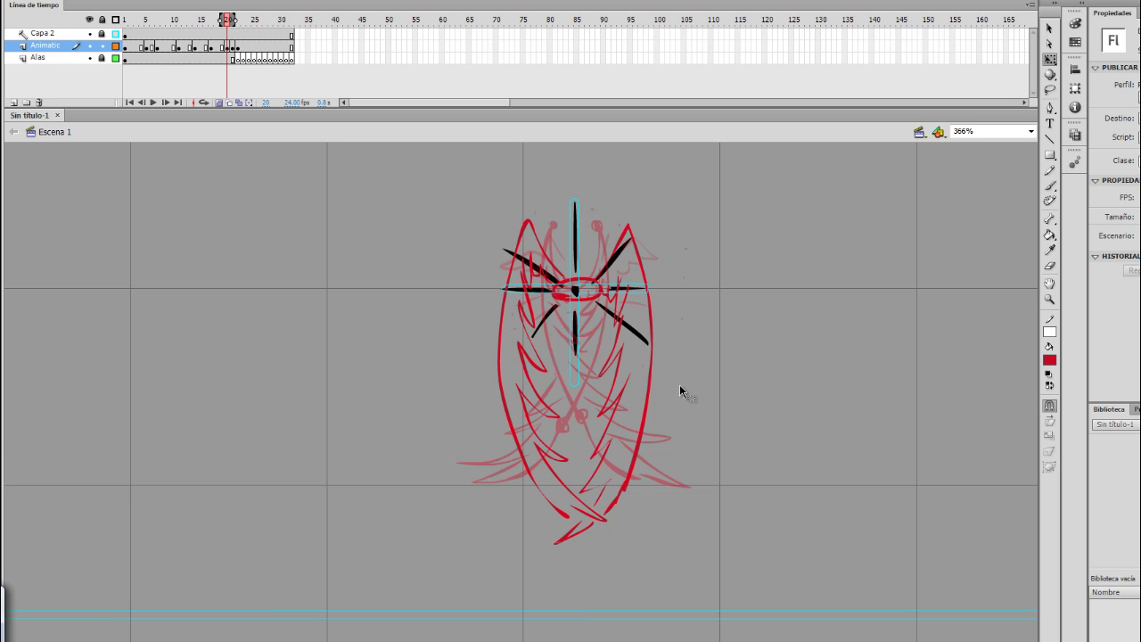
key(F5)
key(F5)
key(F5)
key(F5)
key(F5)
key(F5)
key(F5)
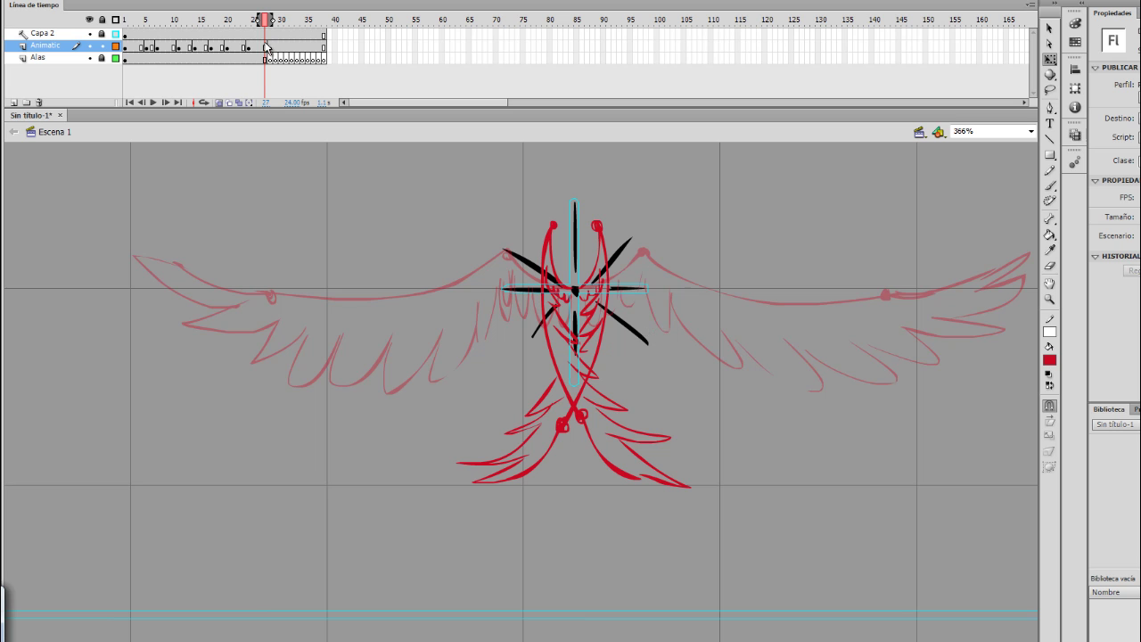
Step: With onion skinning on, paint a red ring at the star's centre on frames 24 and 28
mouse_move(259, 20)
mouse_down()
mouse_move(168, 29)
mouse_move(226, 31)
mouse_move(275, 68)
mouse_move(164, 74)
mouse_move(267, 88)
mouse_move(224, 91)
mouse_move(251, 97)
mouse_up()
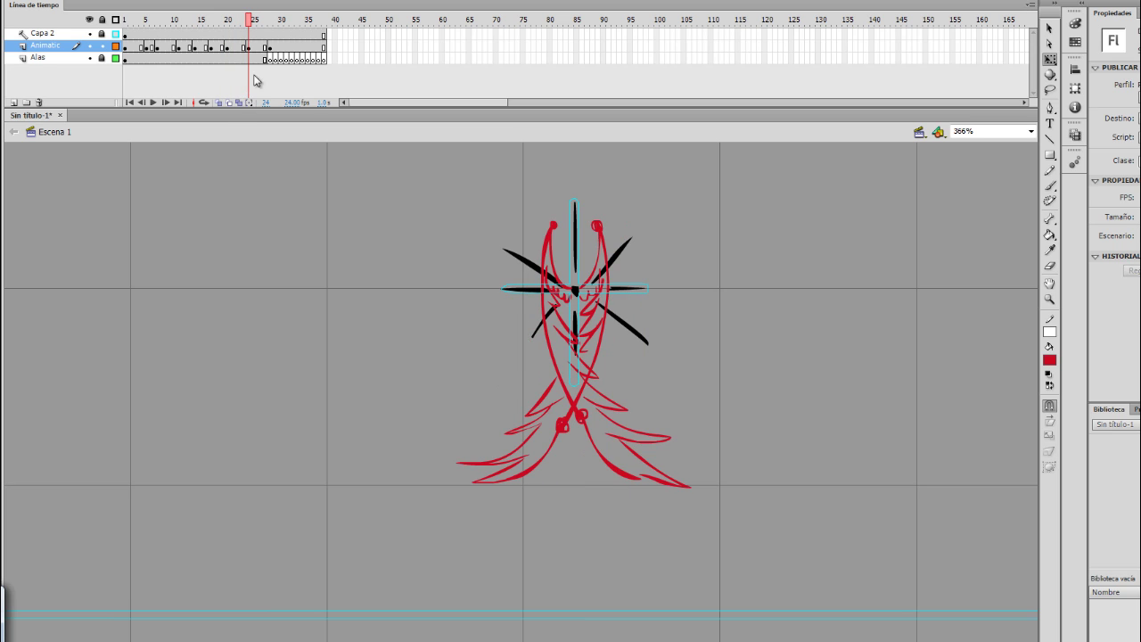
click(219, 102)
key(b)
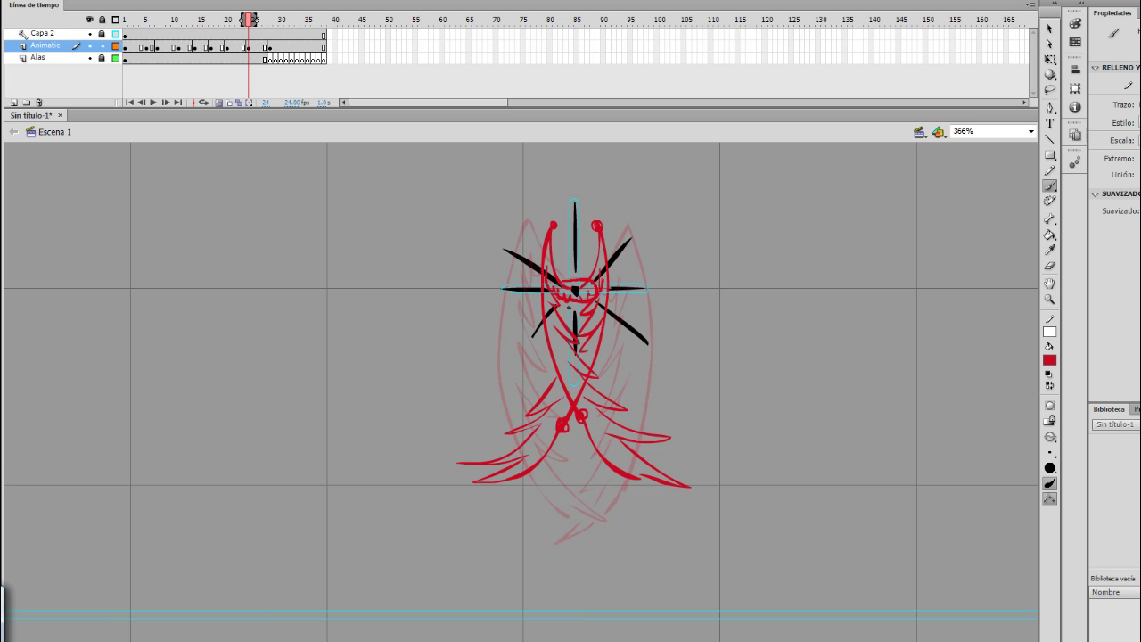
key(period)
key(period)
key(period)
key(period)
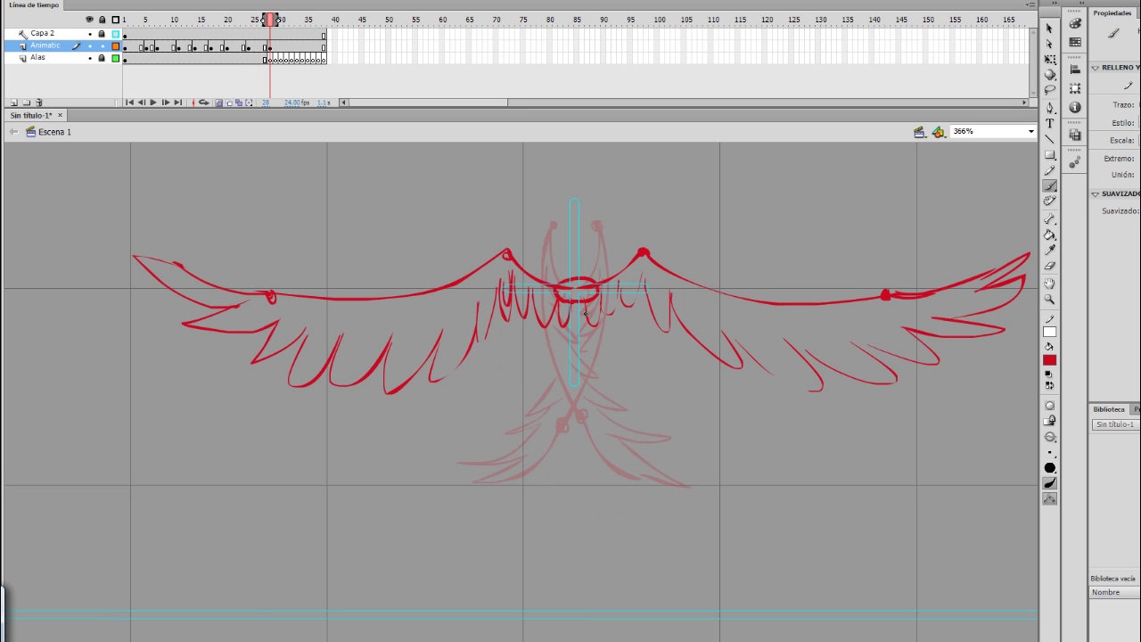
Step: Flip between the wing poses and play the full animation in a loop to check its timing
key(comma)
key(period)
key(comma)
key(comma)
key(comma)
key(comma)
key(Return)
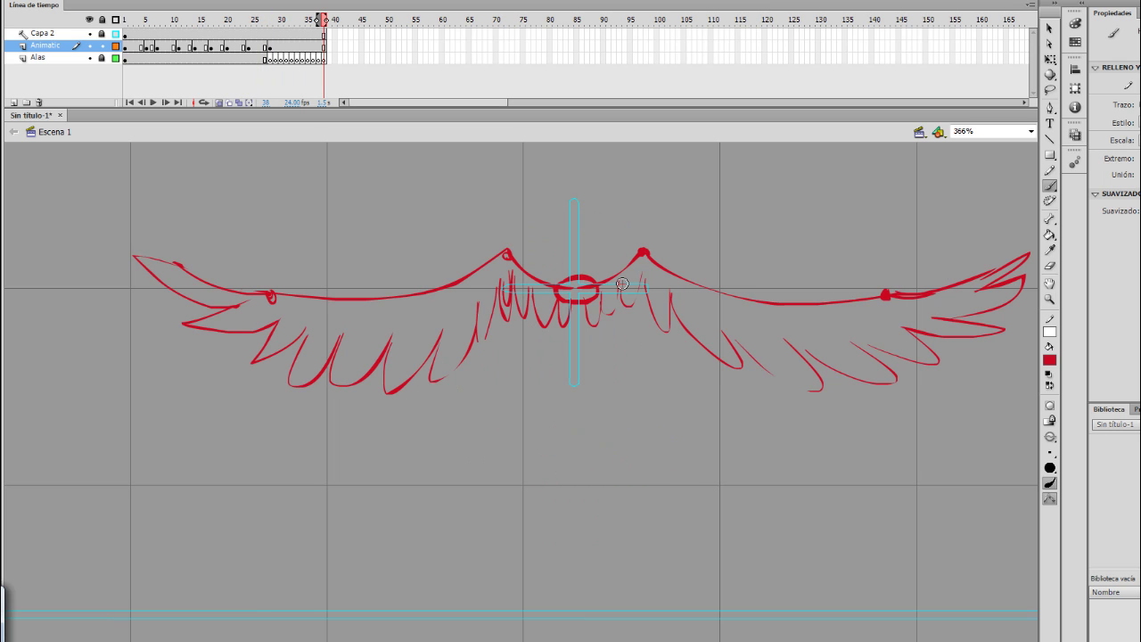
click(203, 102)
mouse_move(282, 22)
mouse_down()
mouse_move(141, 25)
mouse_move(126, 54)
mouse_move(121, 32)
mouse_up()
key(Return)
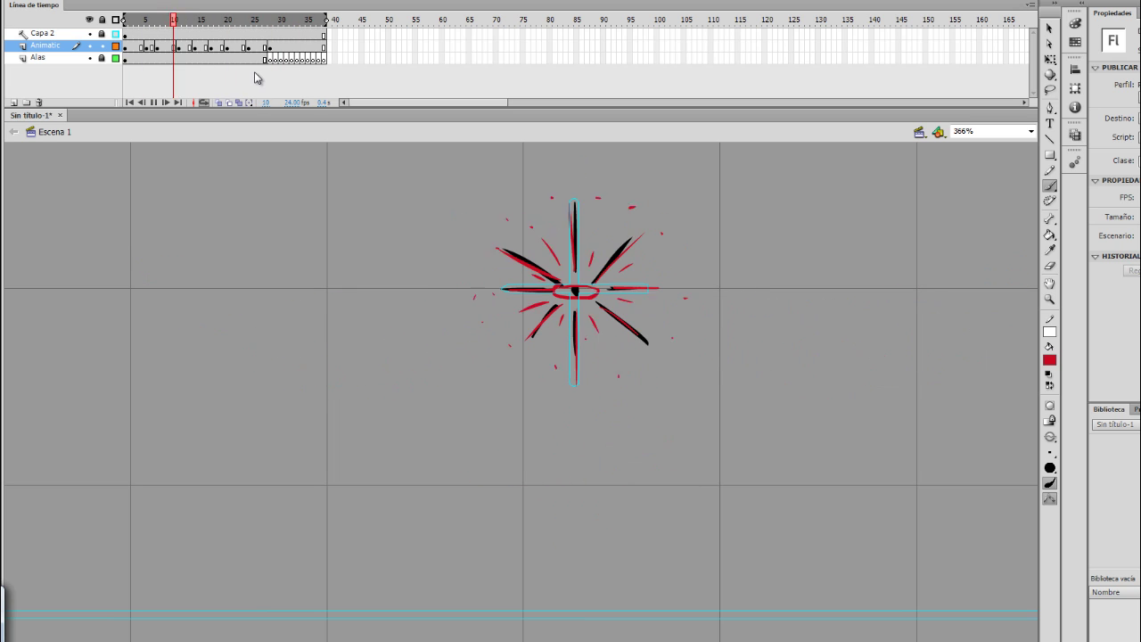
key(Return)
Step: Paint short rays around the red ring and scattered spark marks around the folded wings on frame 20
key(period)
key(period)
key(period)
key(period)
key(period)
key(period)
key(period)
key(period)
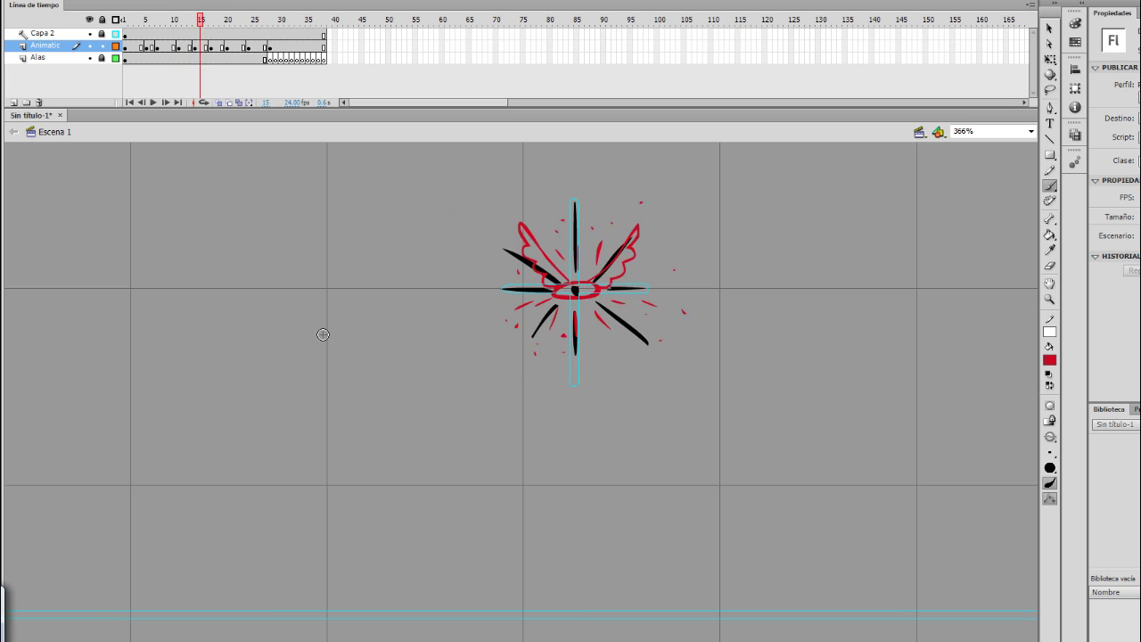
key(b)
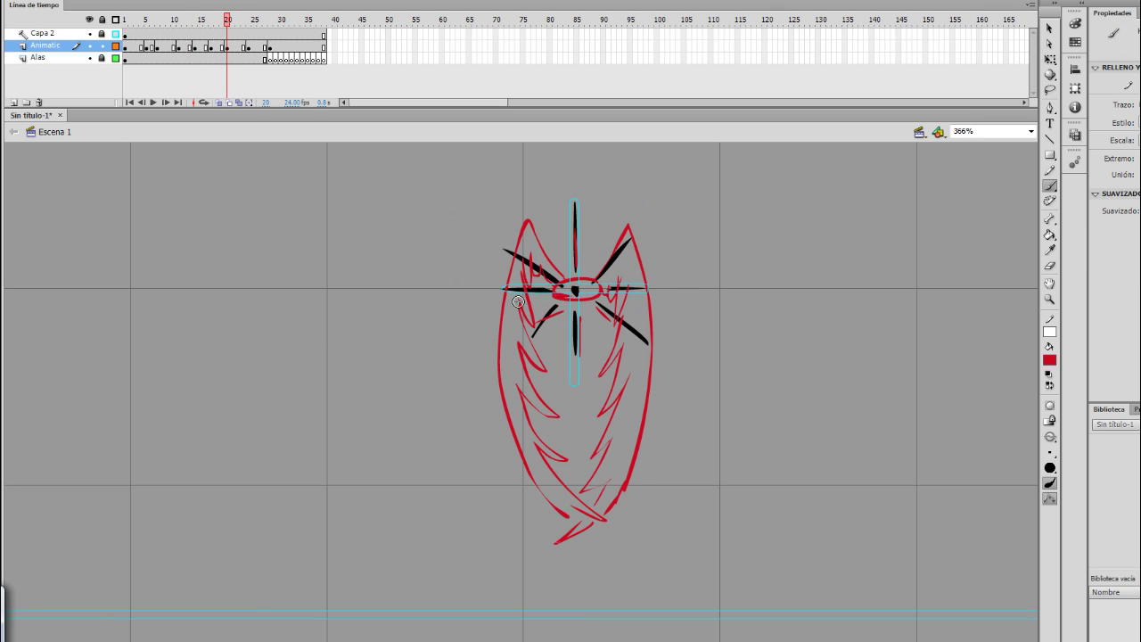
drag(548, 298, 532, 302)
mouse_move(593, 260)
mouse_down()
mouse_move(603, 226)
mouse_move(551, 229)
mouse_up()
click(546, 200)
click(598, 191)
click(631, 198)
drag(674, 354, 688, 374)
drag(483, 345, 470, 360)
Step: With onion skinning on, paint short rays beside the star and below its sides on the crossed-wings drawing at frame 24
key(period)
key(period)
key(period)
key(period)
key(period)
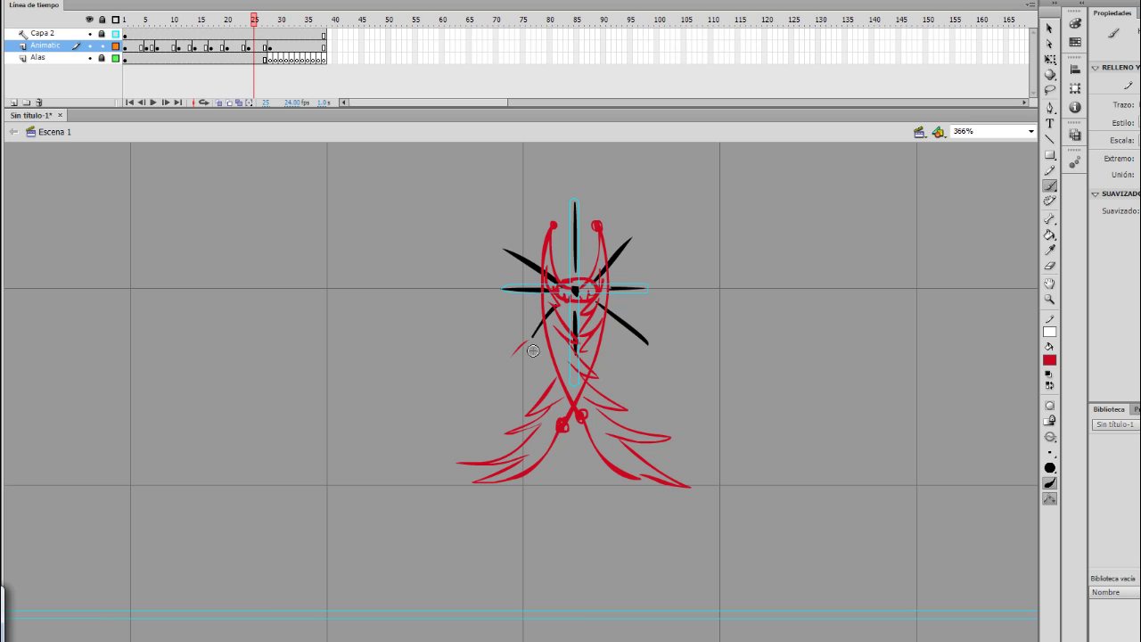
click(218, 102)
key(comma)
drag(658, 349, 682, 366)
drag(661, 291, 688, 293)
drag(501, 289, 479, 290)
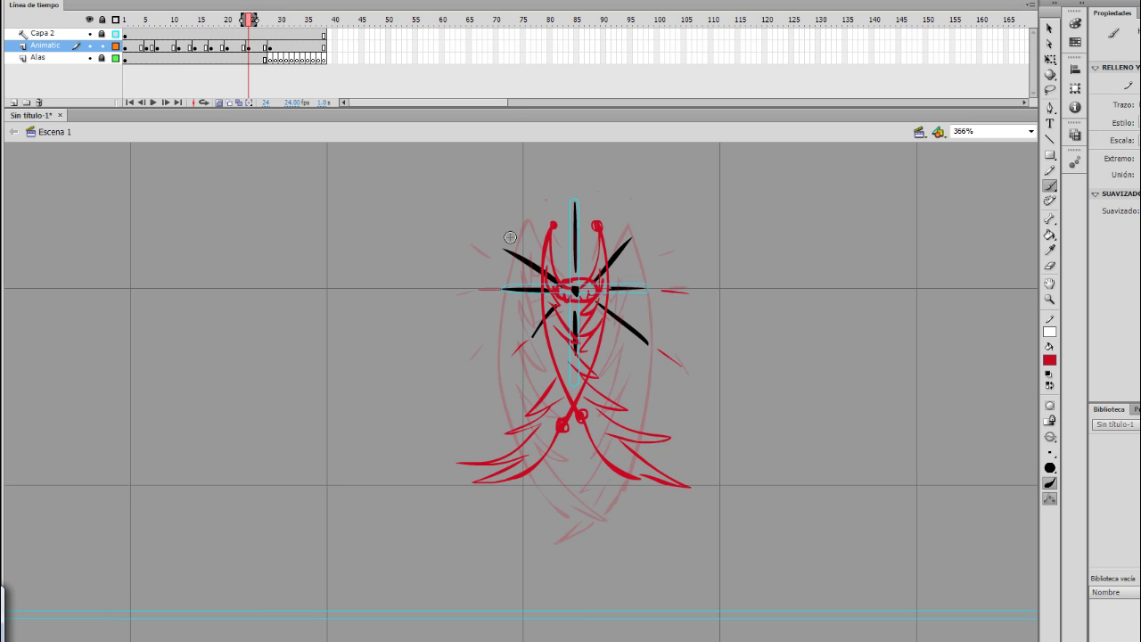
Step: Add more outer rays above, diagonally beside and below the star on frame 24
drag(492, 234, 485, 226)
drag(573, 198, 573, 184)
drag(644, 234, 655, 220)
drag(674, 294, 697, 304)
drag(632, 362, 625, 387)
drag(509, 323, 496, 337)
Step: Enlarge the whole frame 24 drawing slightly with Free Transform and reposition it over the star's centre
key(v)
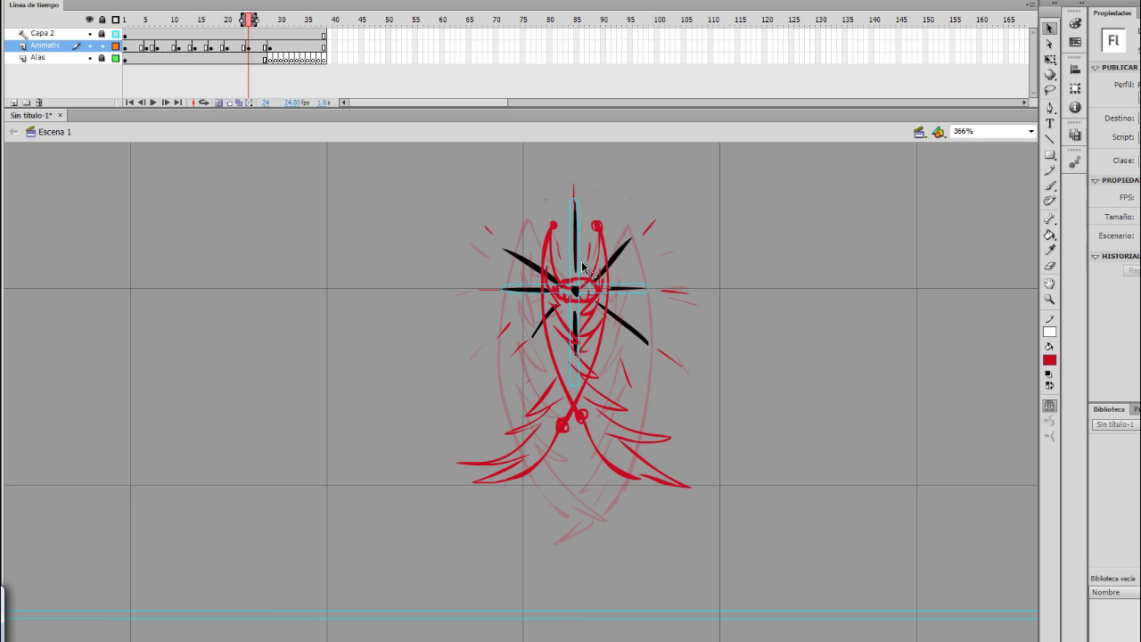
click(249, 45)
click(189, 1)
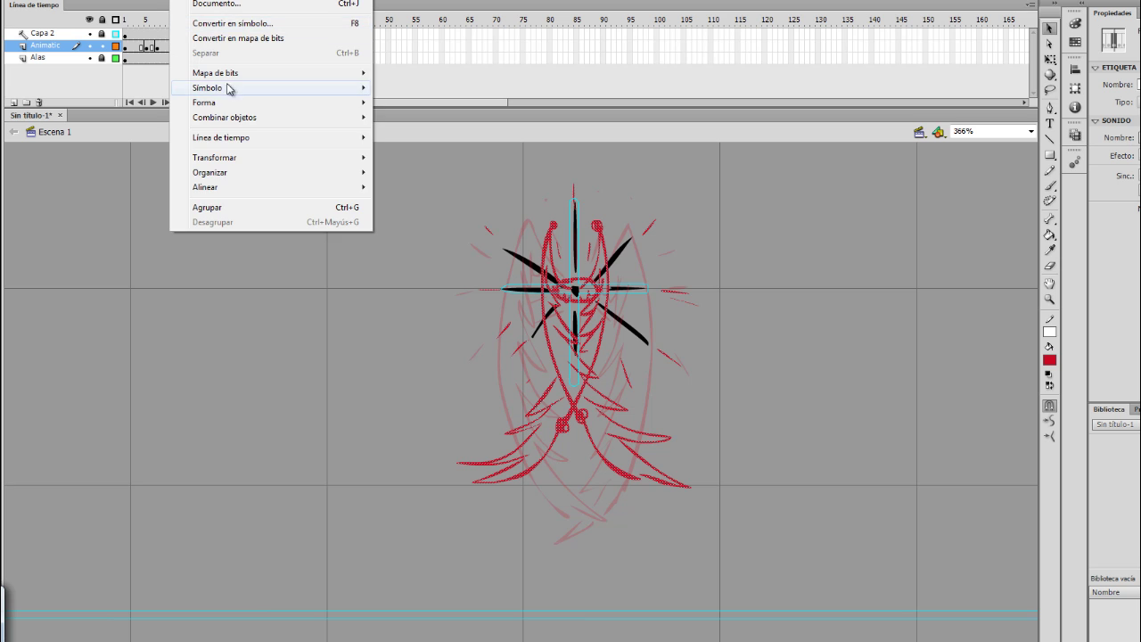
mouse_move(268, 157)
click(418, 158)
drag(580, 336, 574, 209)
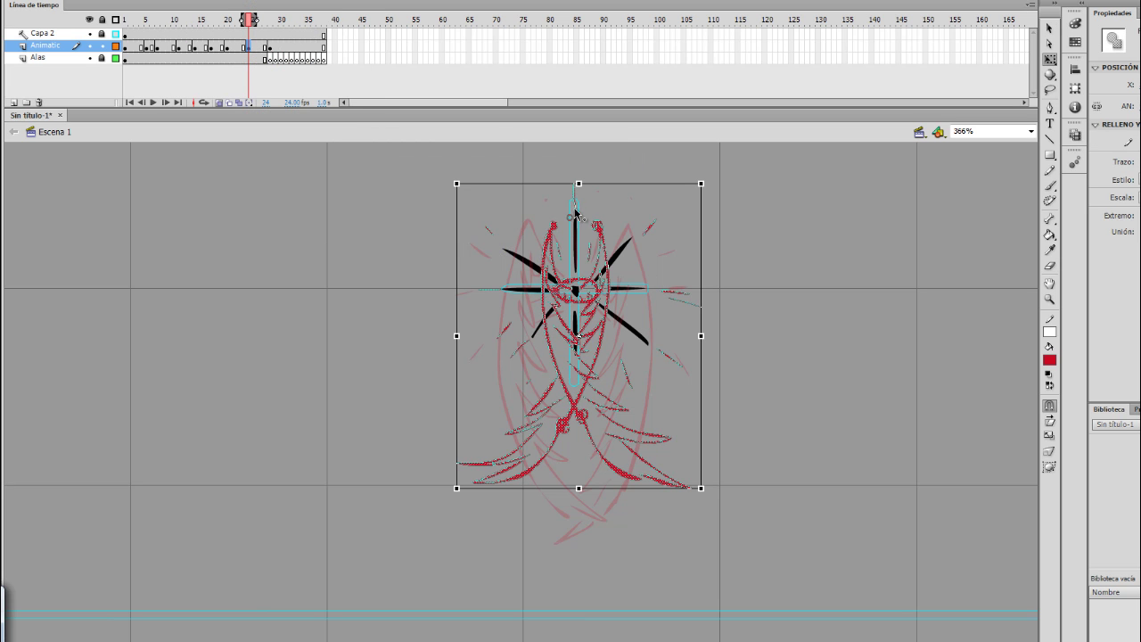
mouse_move(452, 508)
mouse_down()
mouse_move(433, 542)
mouse_move(417, 542)
mouse_up()
drag(560, 392, 572, 374)
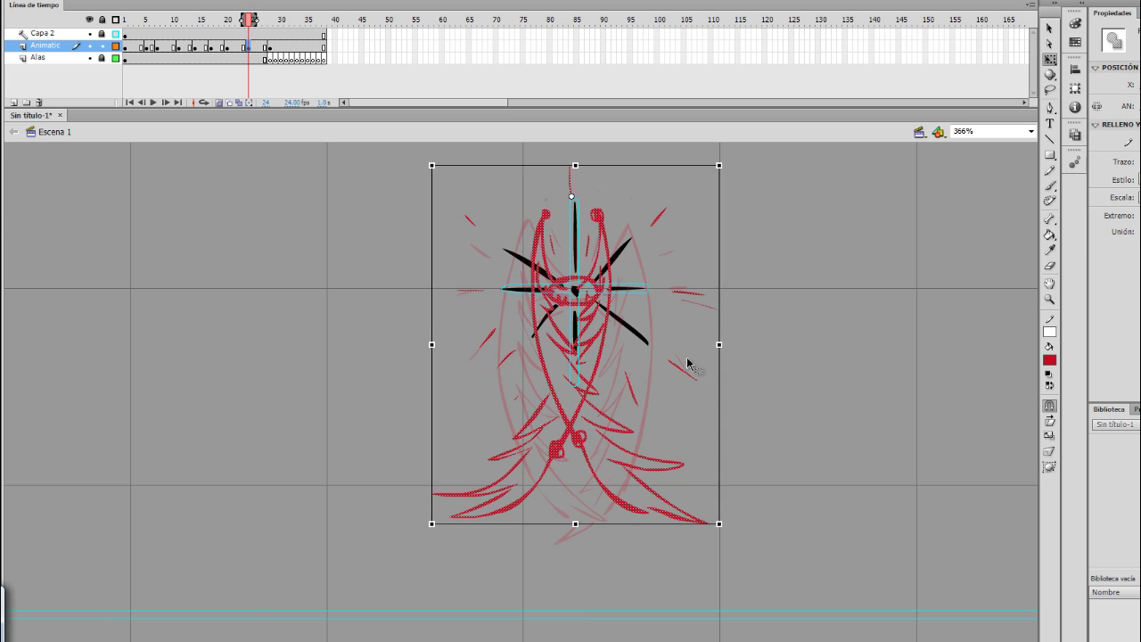
click(741, 350)
Step: Paint short rays around the red ring between the spread wings on frame 28
key(.)
key(.)
key(.)
key(.)
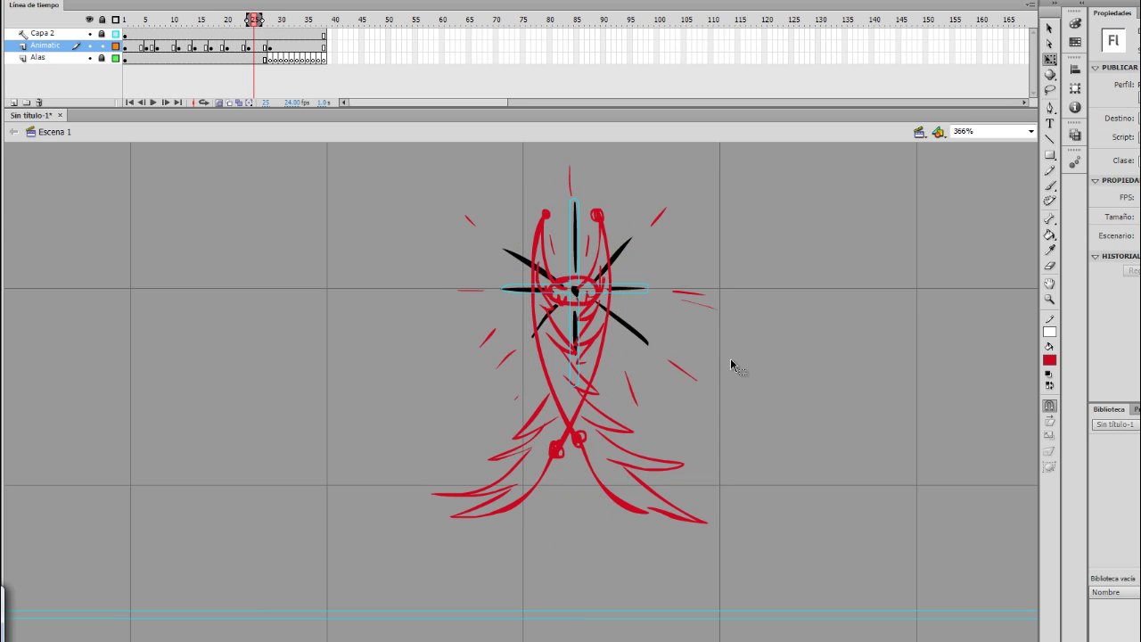
key(m)
key(v)
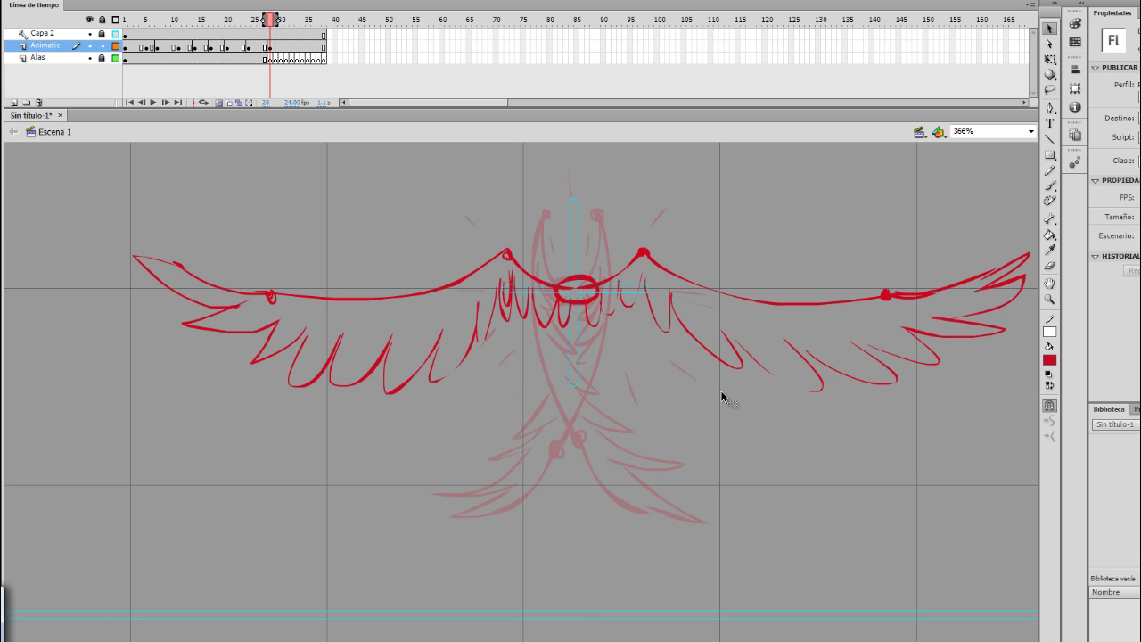
key(period)
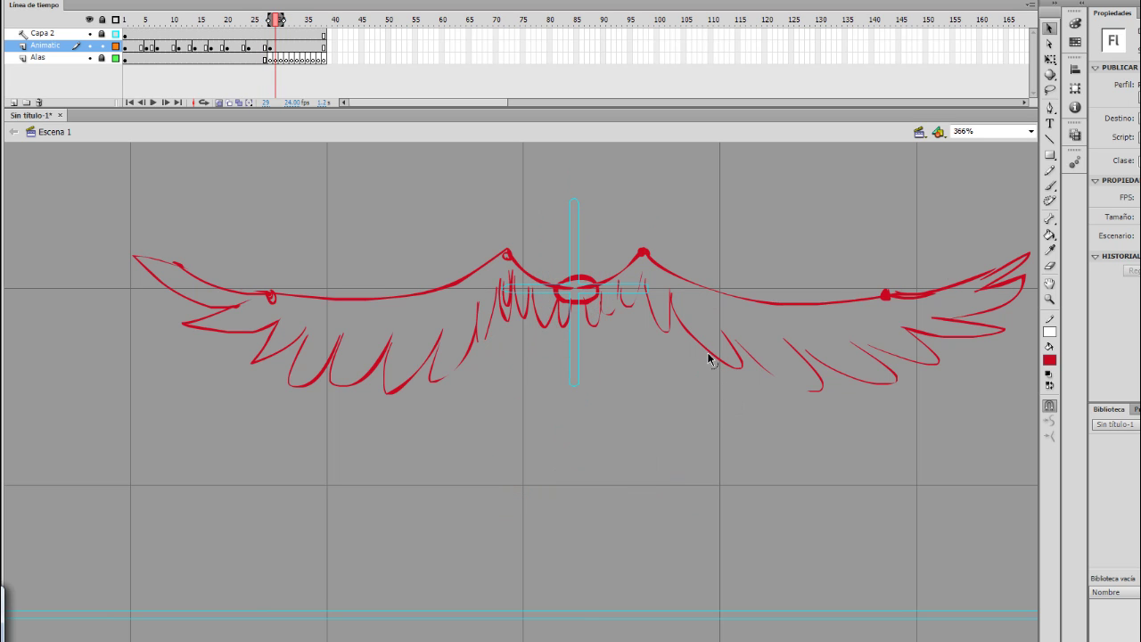
key(comma)
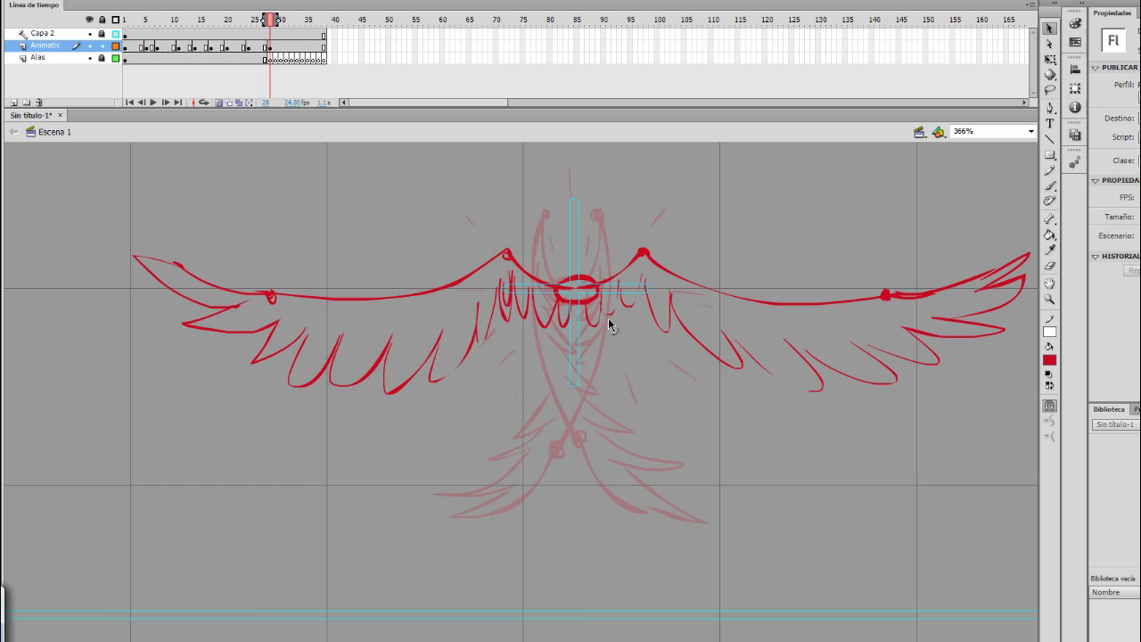
key(b)
drag(546, 333, 537, 344)
drag(616, 331, 642, 344)
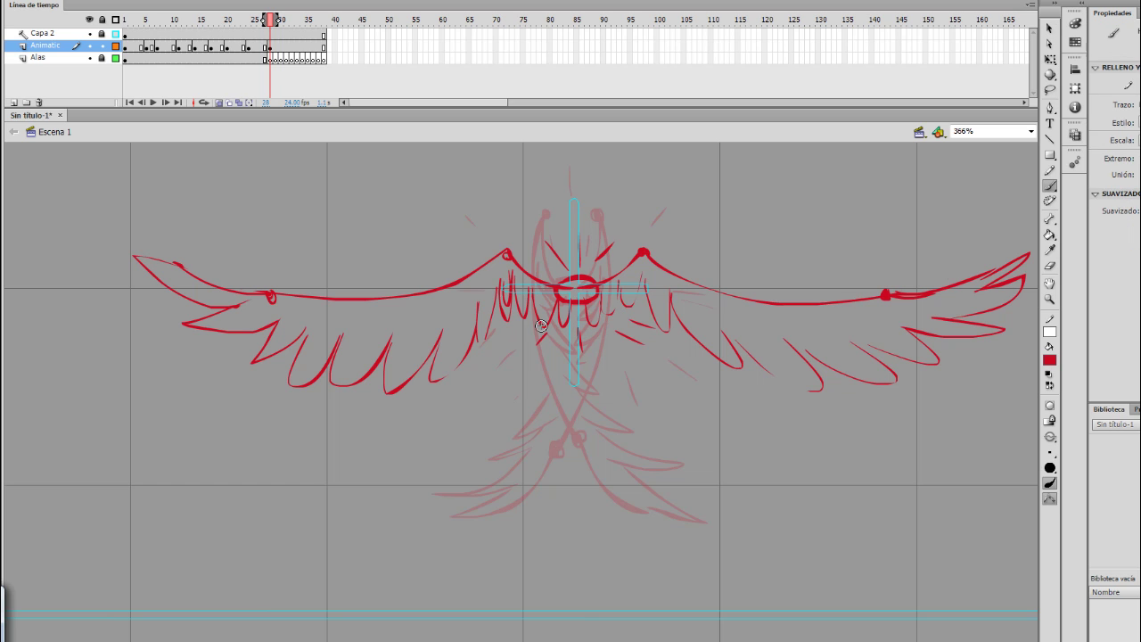
drag(534, 327, 524, 337)
drag(531, 264, 627, 252)
Step: Try painting the upper edge of a new left wing on a blank keyframe at frame 32
key(period)
key(period)
key(period)
key(period)
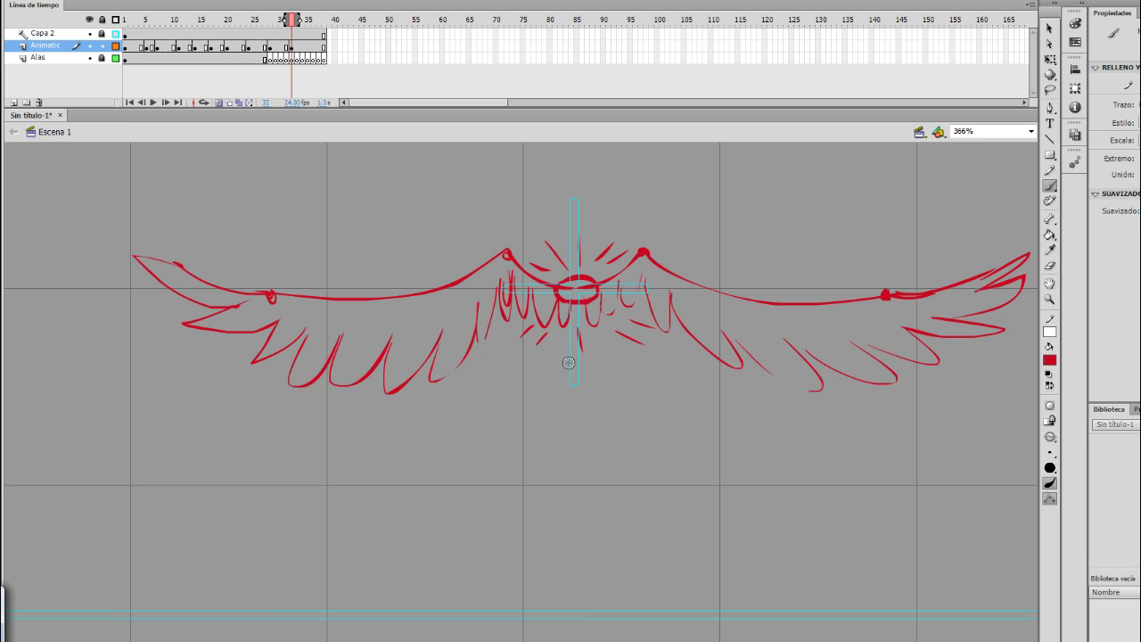
key(ctrl+z)
key(F7)
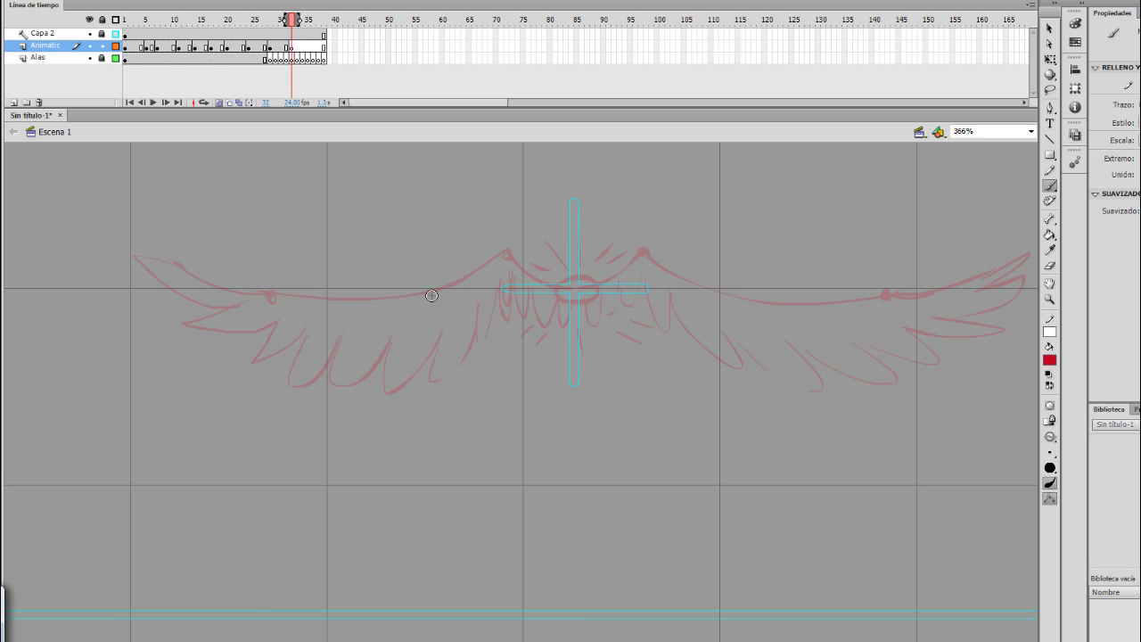
mouse_move(436, 288)
mouse_down()
mouse_move(318, 297)
mouse_move(153, 246)
mouse_up()
key(ctrl+z)
drag(432, 291, 266, 294)
key(ctrl+z)
key(ctrl+z)
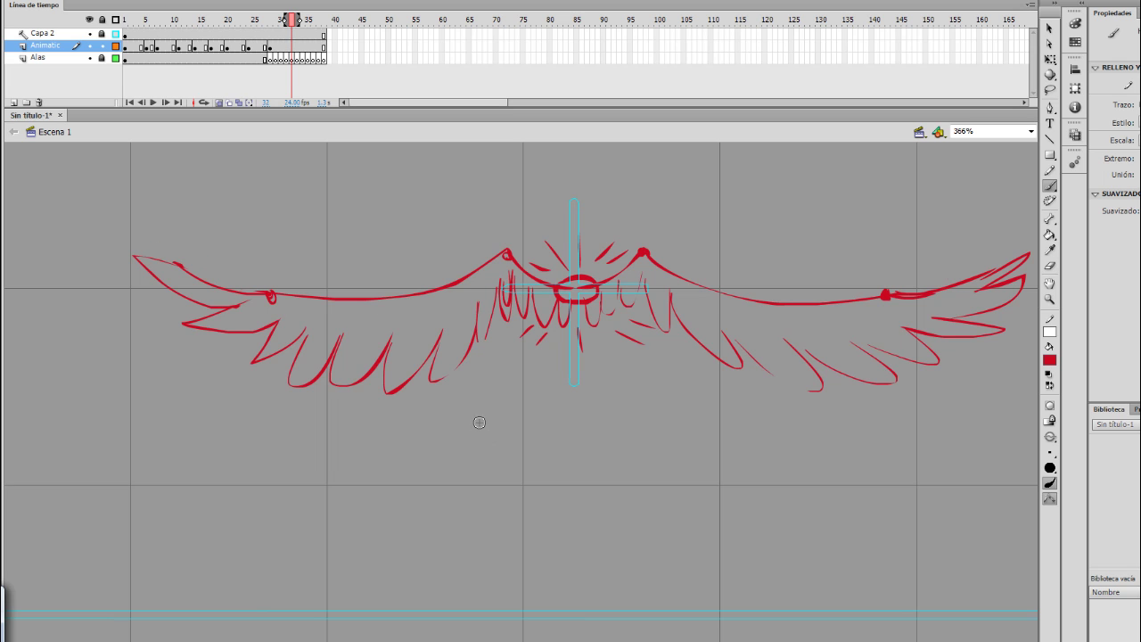
Step: Erase the ring, rays and the wings' inner portions on a keyframe at frame 32 using a larger eraser
key(e)
mouse_move(507, 267)
mouse_down()
mouse_move(543, 267)
mouse_move(603, 295)
mouse_move(527, 237)
mouse_move(564, 339)
mouse_move(537, 359)
mouse_move(606, 283)
mouse_move(607, 314)
mouse_up()
click(1049, 436)
click(1077, 495)
drag(613, 352, 604, 334)
drag(562, 340, 494, 297)
mouse_move(570, 330)
mouse_down()
mouse_move(608, 314)
mouse_move(644, 326)
mouse_move(655, 349)
mouse_up()
mouse_move(642, 354)
mouse_down()
mouse_move(603, 333)
mouse_move(578, 343)
mouse_up()
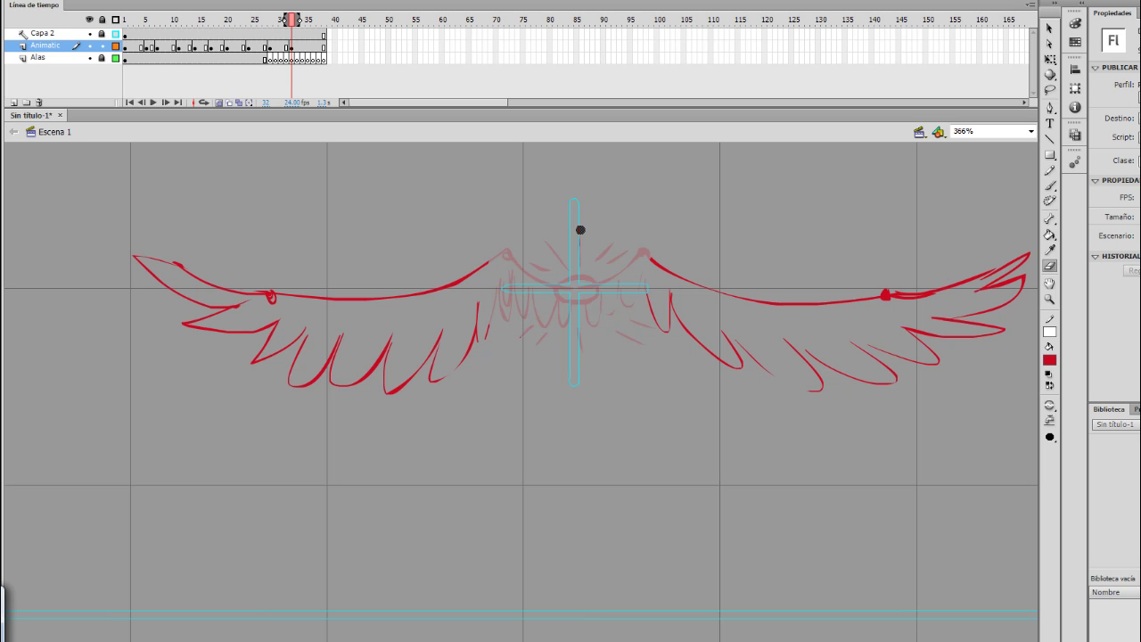
Step: Paint a new ring with vertical, horizontal and first diagonal rays at the centre of frame 32
key(b)
drag(574, 259, 572, 188)
drag(575, 326, 576, 377)
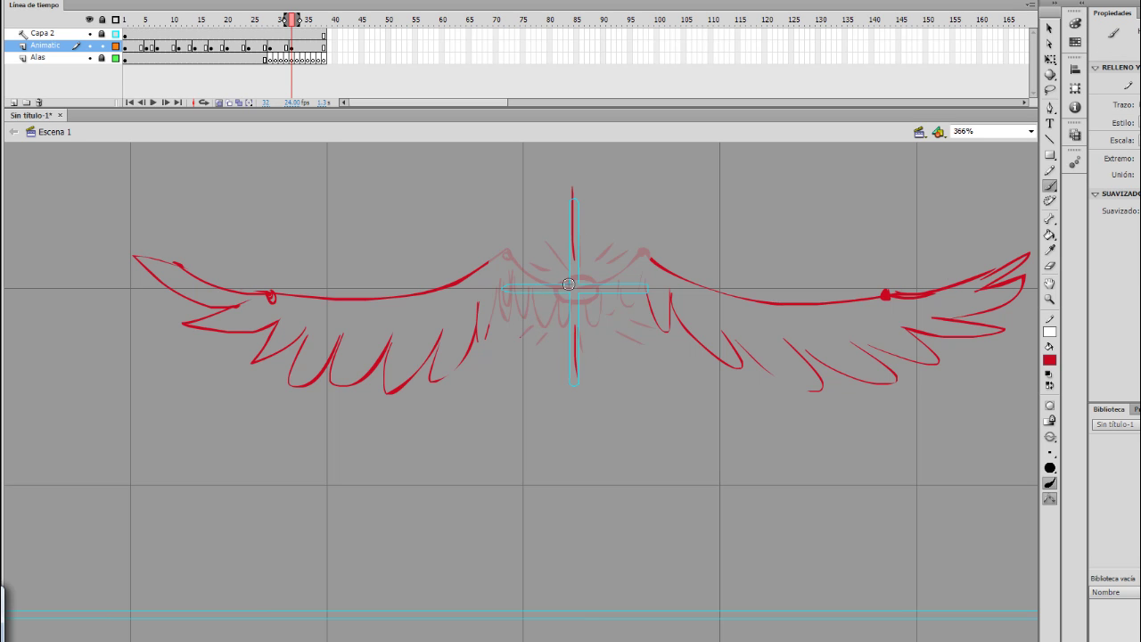
mouse_move(598, 293)
mouse_down()
mouse_move(558, 283)
mouse_move(573, 277)
mouse_move(512, 289)
mouse_move(658, 288)
mouse_up()
key(ctrl+z)
drag(609, 310, 634, 323)
drag(550, 306, 525, 340)
drag(602, 266, 613, 242)
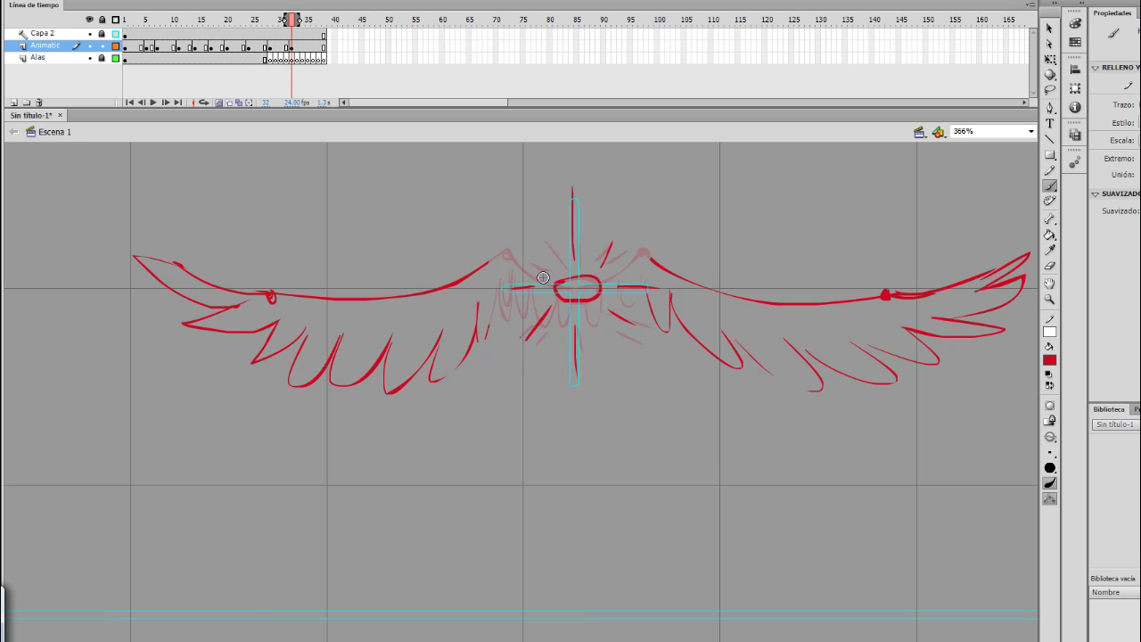
Step: Fill in short diagonal rays and scattered specks between the main rays around the frame 32 ring
drag(543, 271, 523, 257)
drag(527, 306, 489, 330)
drag(625, 304, 661, 305)
drag(619, 264, 640, 241)
drag(550, 252, 537, 236)
drag(555, 330, 551, 352)
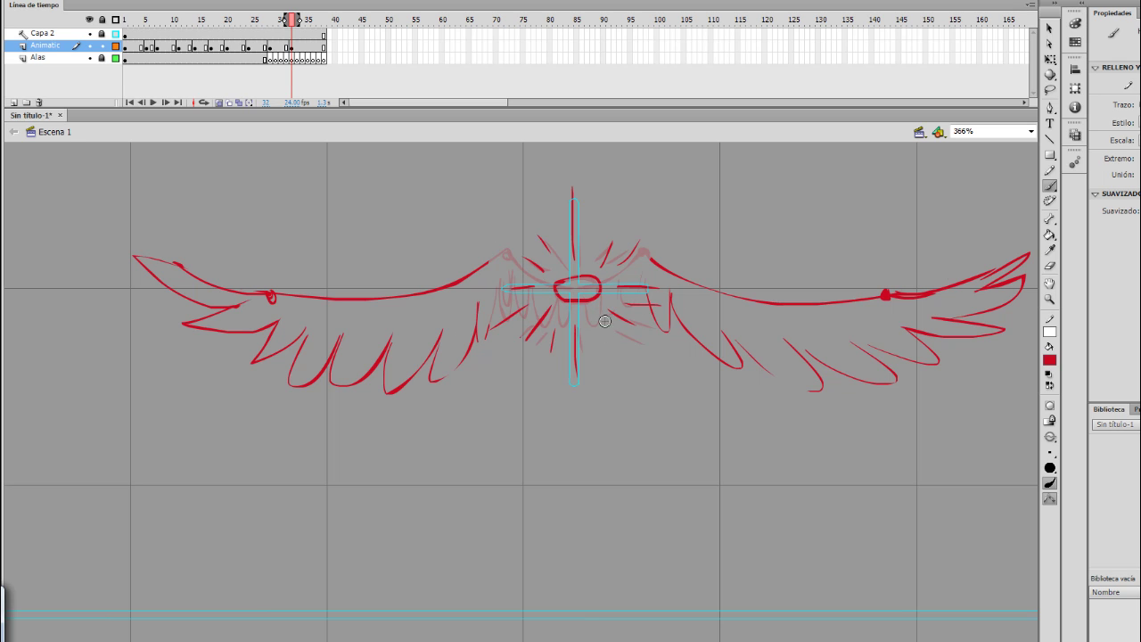
mouse_move(604, 319)
mouse_down()
mouse_move(547, 386)
mouse_move(624, 352)
mouse_up()
Step: Erase the upper and lower left rays, the specks there and the left wing's inner feathers on a keyframe at frame 35
key(period)
key(period)
key(period)
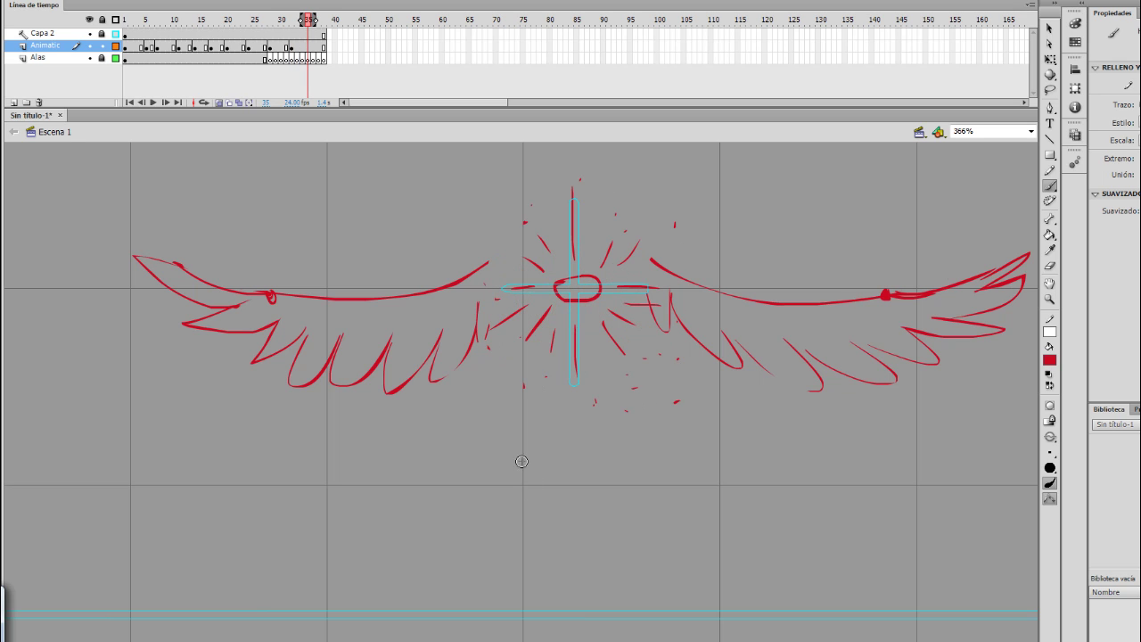
key(e)
mouse_move(547, 306)
mouse_down()
mouse_move(522, 268)
mouse_move(542, 199)
mouse_move(615, 258)
mouse_move(678, 267)
mouse_up()
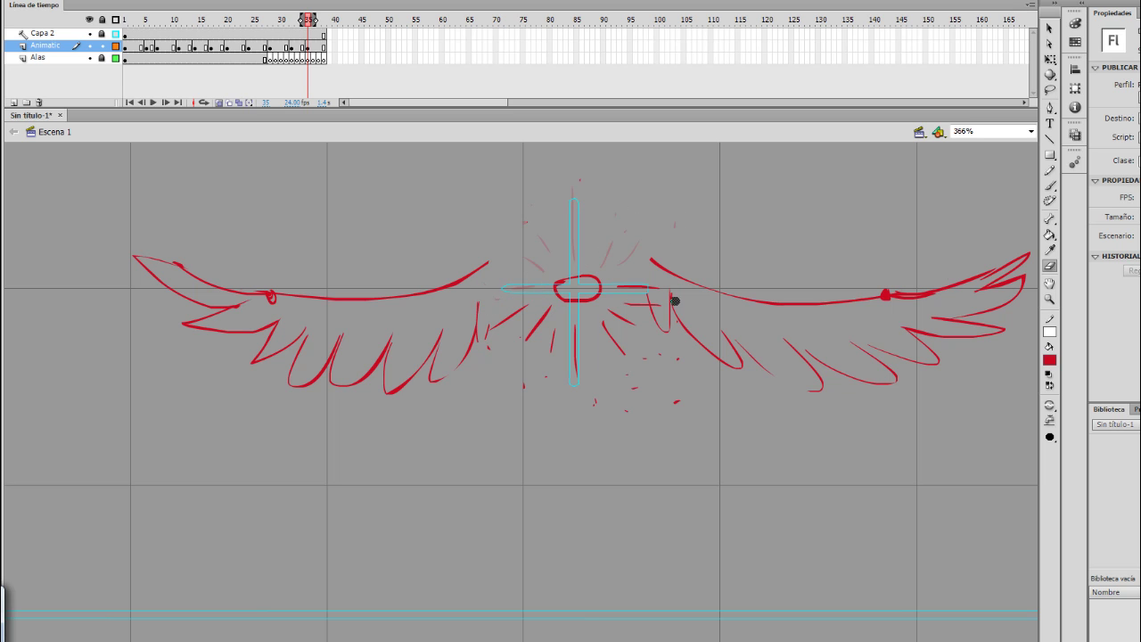
drag(526, 230, 523, 209)
mouse_move(526, 393)
mouse_down()
mouse_move(576, 324)
mouse_move(535, 308)
mouse_move(478, 344)
mouse_move(416, 303)
mouse_move(453, 341)
mouse_move(375, 298)
mouse_move(433, 402)
mouse_move(473, 343)
mouse_up()
mouse_move(540, 369)
mouse_down()
mouse_move(552, 401)
mouse_move(615, 417)
mouse_up()
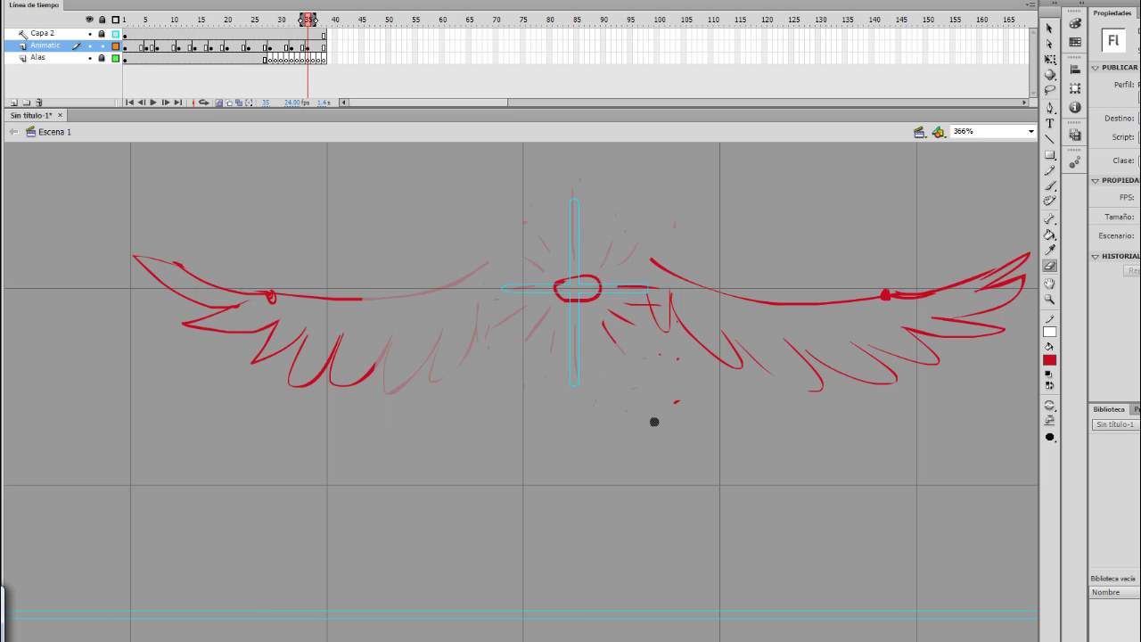
Step: Delete the right wing's inner part and the remaining rays and specks on frame 35 with the Lasso and Eraser, keeping the ring
key(l)
mouse_move(606, 353)
mouse_down()
mouse_move(571, 176)
mouse_move(740, 243)
mouse_move(784, 293)
mouse_move(811, 355)
mouse_move(610, 426)
mouse_move(622, 348)
mouse_up()
key(Delete)
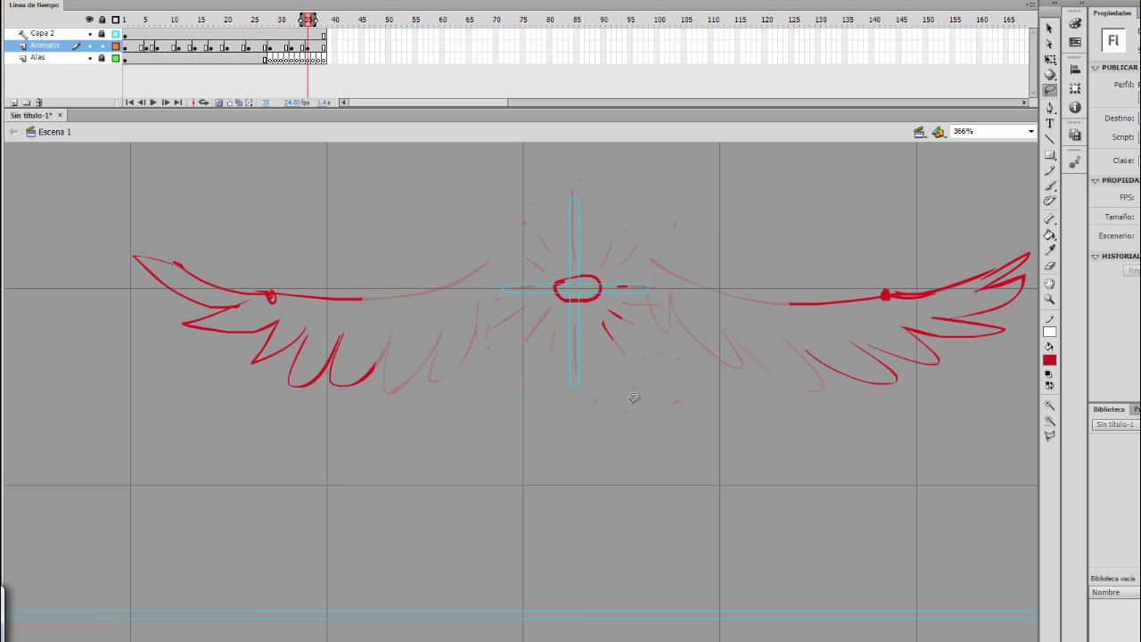
mouse_move(613, 401)
mouse_down()
mouse_move(615, 384)
mouse_move(619, 398)
mouse_up()
key(Delete)
key(e)
mouse_move(626, 289)
mouse_down()
mouse_move(671, 392)
mouse_move(646, 391)
mouse_up()
key(b)
drag(578, 383, 577, 437)
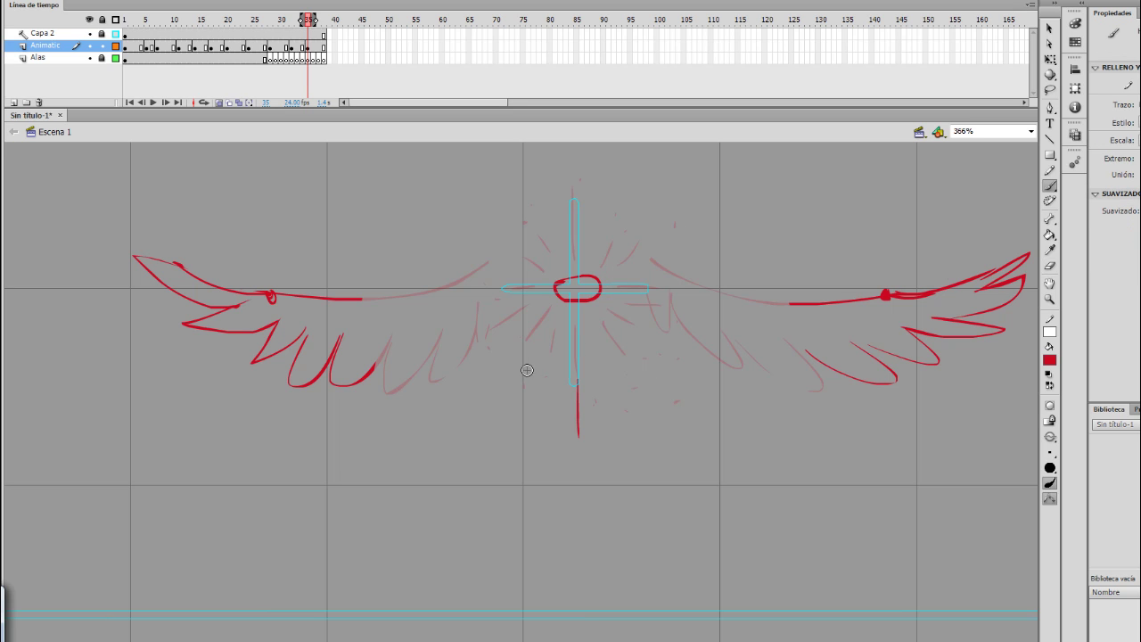
drag(530, 346, 486, 384)
drag(661, 349, 688, 369)
drag(504, 332, 464, 345)
drag(508, 245, 469, 229)
drag(572, 189, 567, 157)
drag(667, 236, 691, 215)
drag(681, 291, 726, 307)
drag(498, 292, 446, 307)
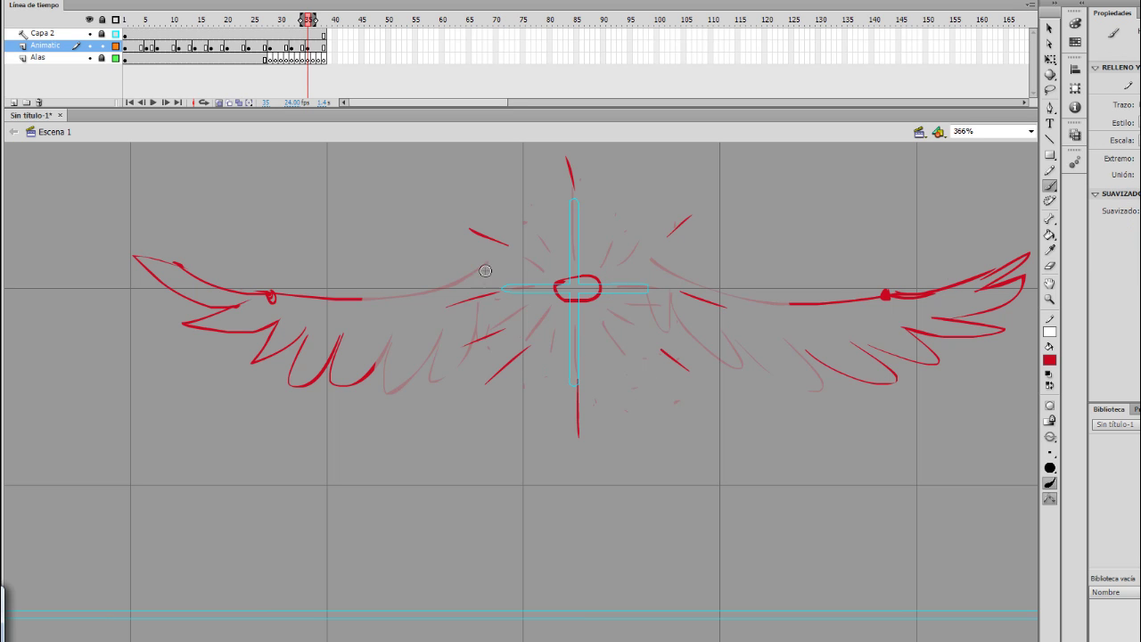
key(ctrl+z)
key(ctrl+z)
key(ctrl+z)
key(ctrl+z)
key(ctrl+z)
key(ctrl+z)
key(ctrl+z)
key(ctrl+z)
key(ctrl+z)
key(ctrl+z)
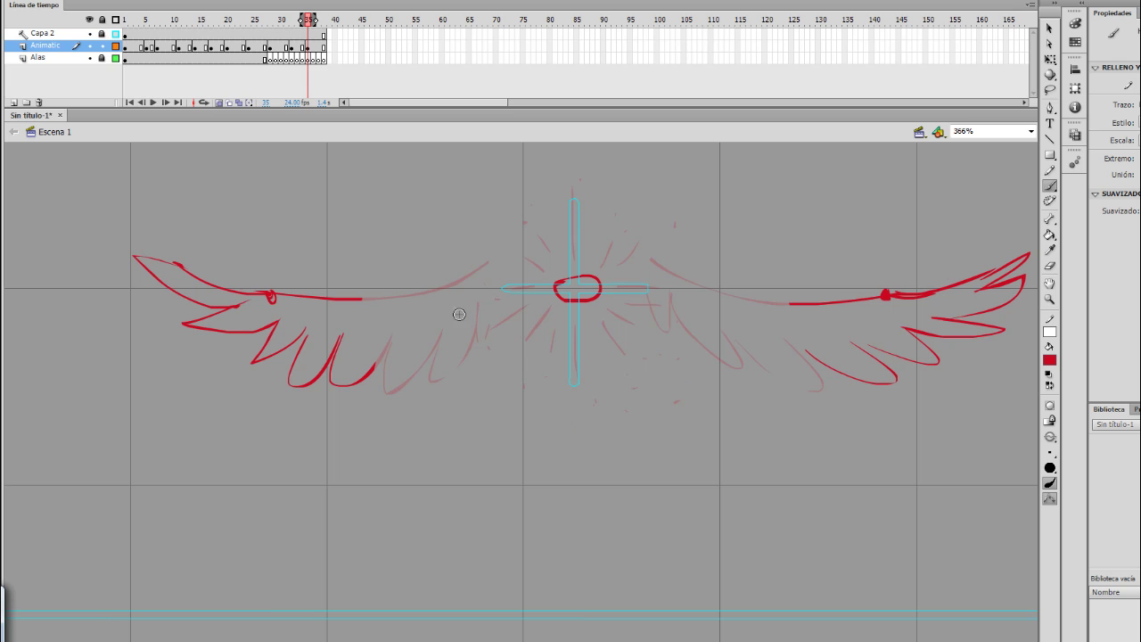
Step: Paint long rays above, below, beside and diagonally from the ring on frame 35, reaching towards the wing tips
drag(580, 242, 579, 156)
drag(648, 286, 748, 288)
drag(578, 326, 579, 379)
drag(522, 268, 423, 219)
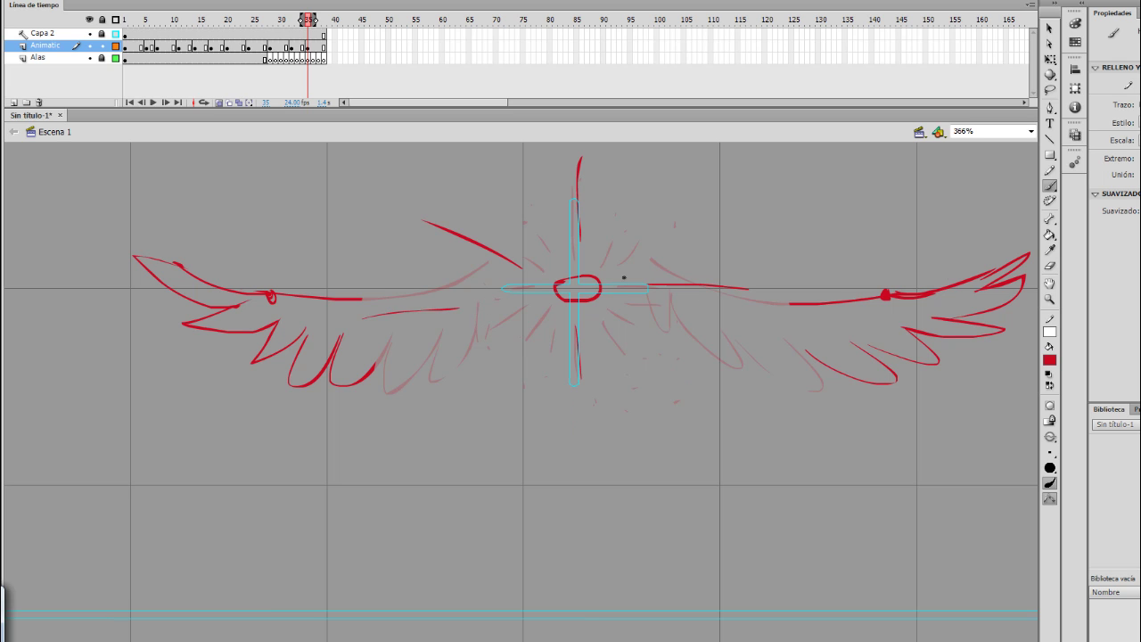
drag(616, 264, 678, 225)
drag(542, 337, 457, 424)
drag(647, 332, 713, 388)
Step: Add more long rays in the gaps of the frame 35 burst, both below and above the ring
drag(552, 385, 534, 481)
drag(635, 381, 670, 443)
drag(489, 344, 400, 403)
drag(479, 285, 394, 266)
drag(548, 239, 499, 184)
drag(612, 238, 643, 211)
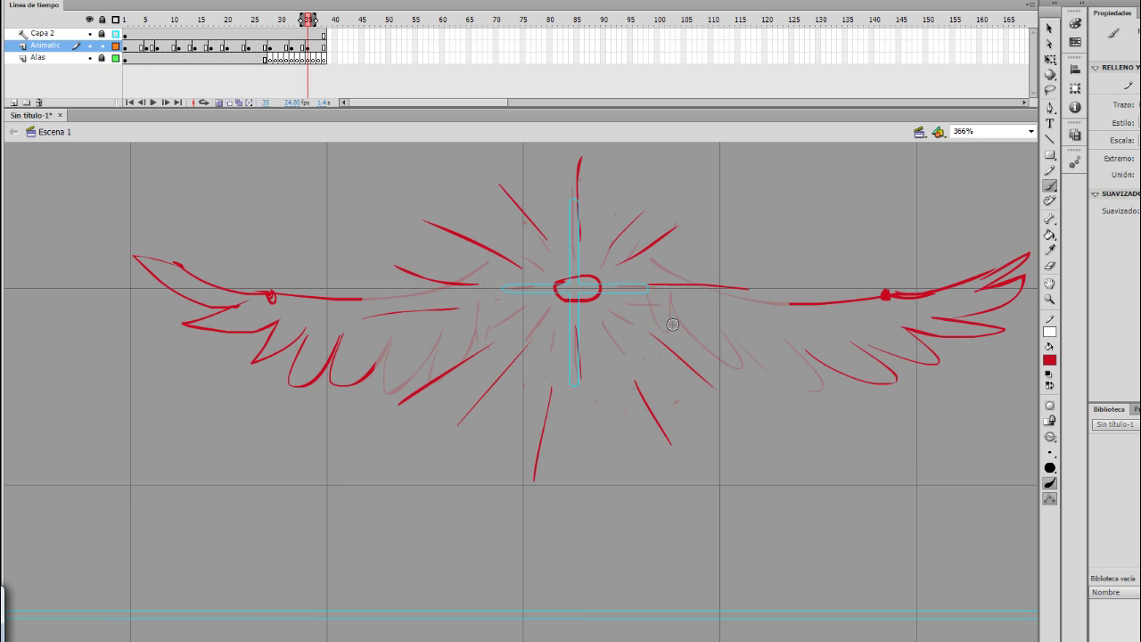
drag(665, 318, 723, 342)
Step: Scatter small spark specks around the outer ends of the rays on frame 35
click(368, 214)
click(393, 166)
click(478, 159)
click(542, 158)
click(602, 172)
click(666, 170)
Step: Insert a blank keyframe at frame 38 and repaint only the outer feather tips of both wings
key(period)
key(period)
key(period)
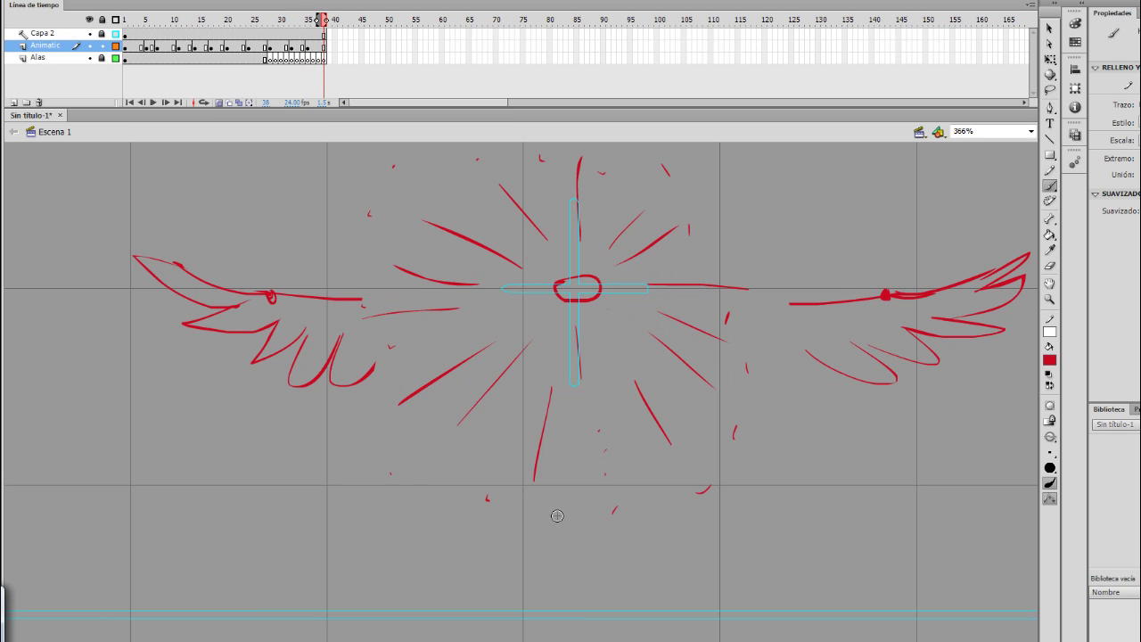
key(F7)
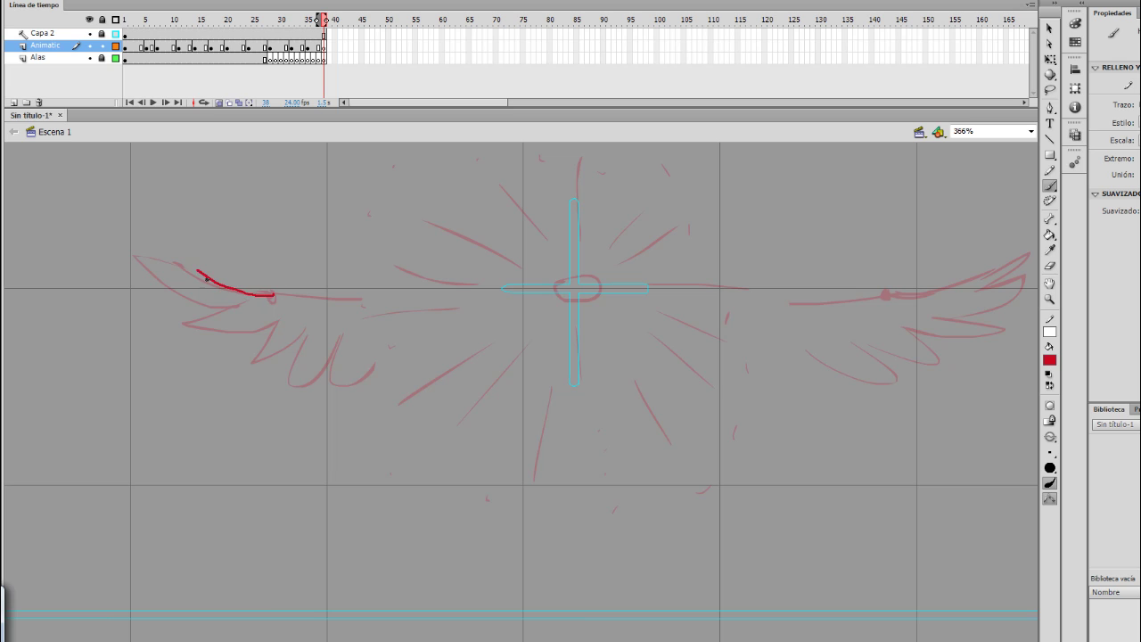
mouse_move(207, 279)
mouse_down()
mouse_move(151, 249)
mouse_move(269, 329)
mouse_move(303, 332)
mouse_up()
key(ctrl+z)
mouse_move(893, 294)
mouse_down()
mouse_move(996, 295)
mouse_move(1001, 328)
mouse_move(927, 363)
mouse_move(811, 334)
mouse_up()
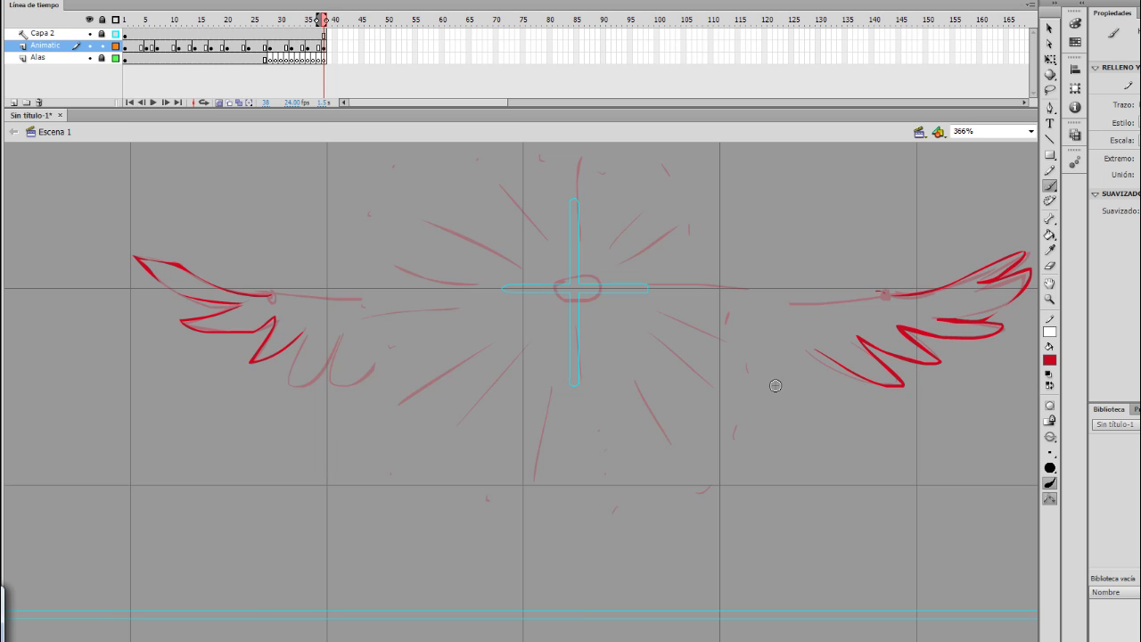
Step: Paint the central ring and short detached rays beside, below and arching above it on frame 38
mouse_move(570, 276)
mouse_down()
mouse_move(554, 295)
mouse_move(589, 278)
mouse_up()
drag(289, 271, 344, 283)
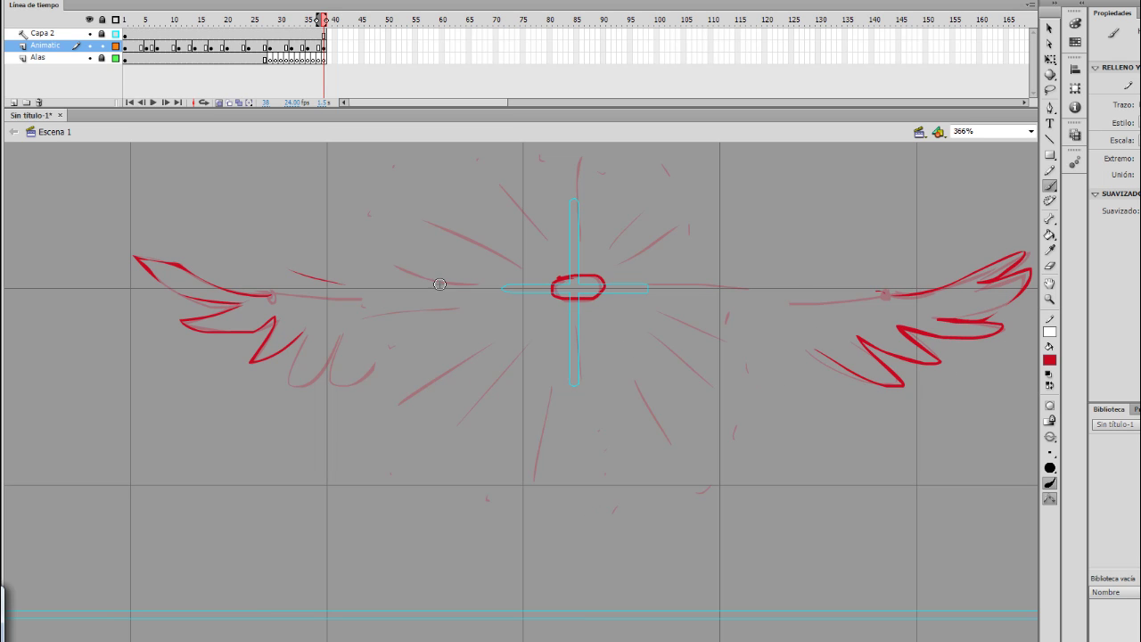
drag(777, 291, 861, 280)
drag(597, 442, 599, 505)
drag(578, 153, 584, 201)
drag(326, 218, 384, 252)
drag(405, 172, 446, 210)
drag(507, 150, 535, 191)
drag(678, 236, 736, 210)
drag(722, 281, 779, 263)
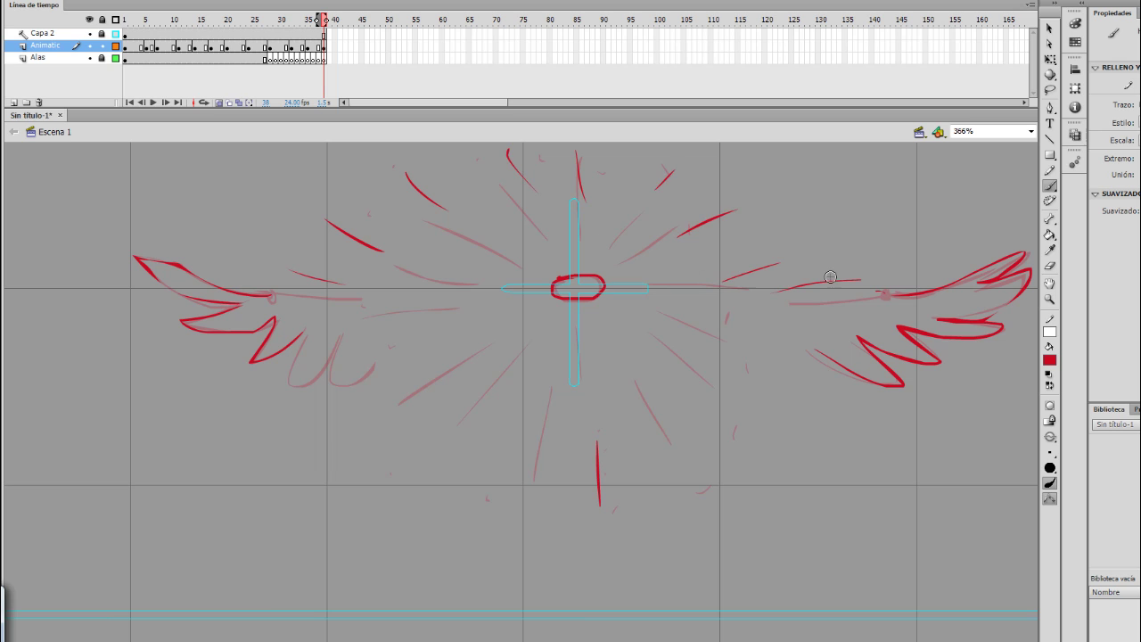
Step: Paint detached rays fanning out below the ring and towards both wing tips on frame 38
drag(746, 361, 793, 416)
drag(709, 435, 723, 472)
drag(524, 430, 471, 533)
drag(470, 412, 409, 491)
drag(418, 392, 363, 449)
drag(383, 361, 303, 386)
drag(371, 321, 305, 331)
drag(294, 294, 364, 301)
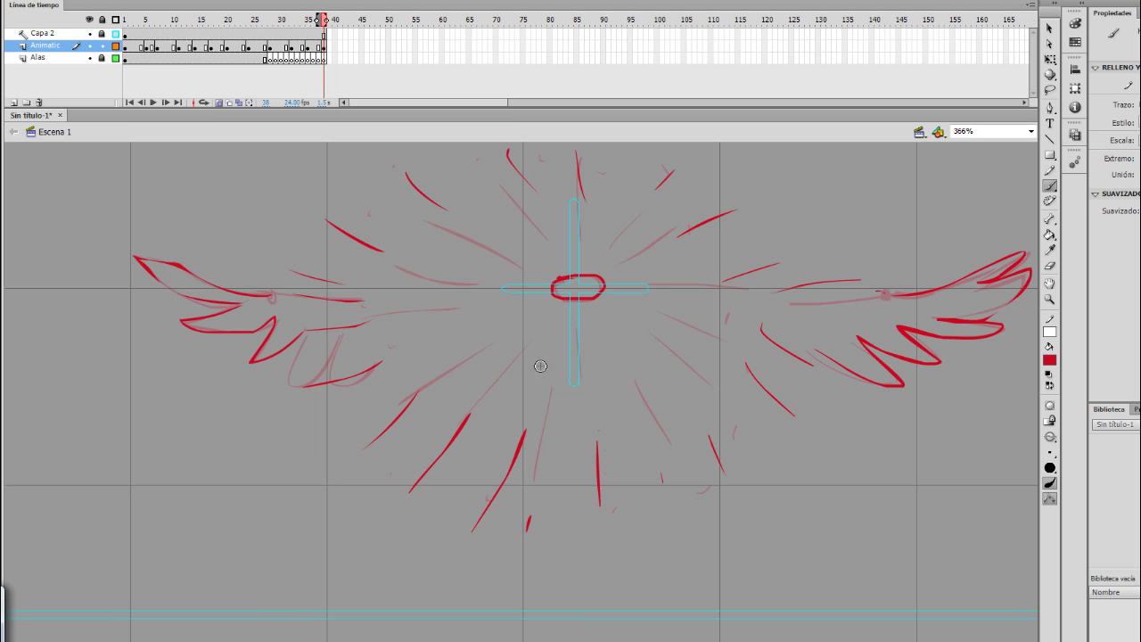
Step: Scatter small spark specks beyond the lower rays on frame 38
drag(438, 546, 445, 547)
click(373, 511)
drag(526, 588, 540, 592)
drag(650, 563, 666, 569)
drag(731, 564, 742, 572)
drag(794, 501, 792, 511)
click(799, 467)
Step: Extend the timeline to frame 42 and paint only a wavy ring outline on a blank keyframe there
key(F5)
key(F5)
key(F5)
key(F5)
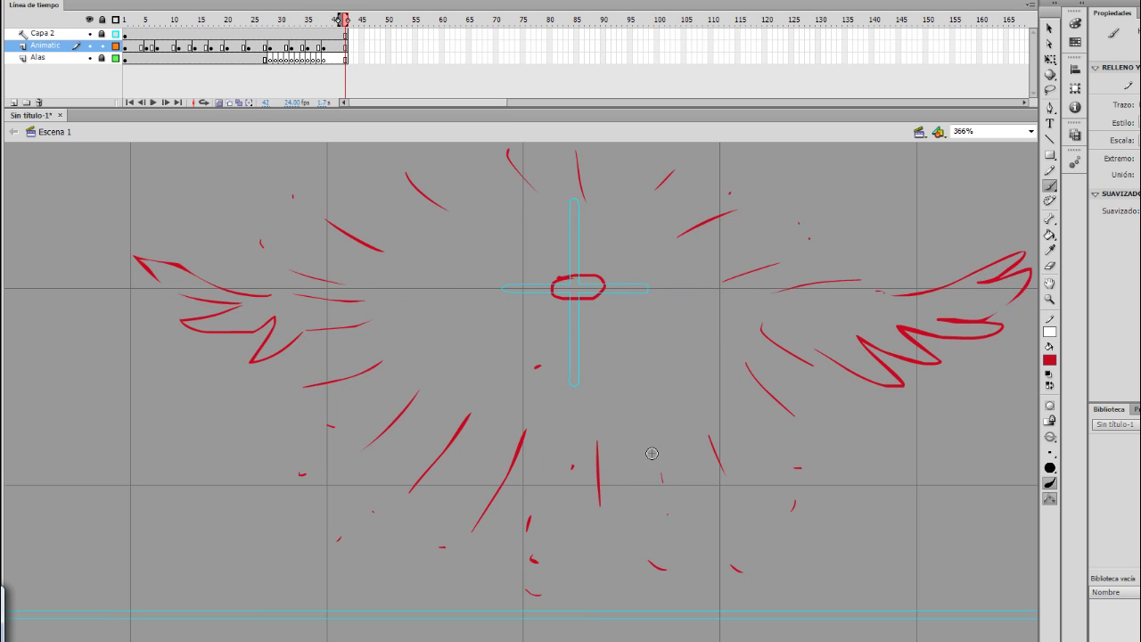
key(F7)
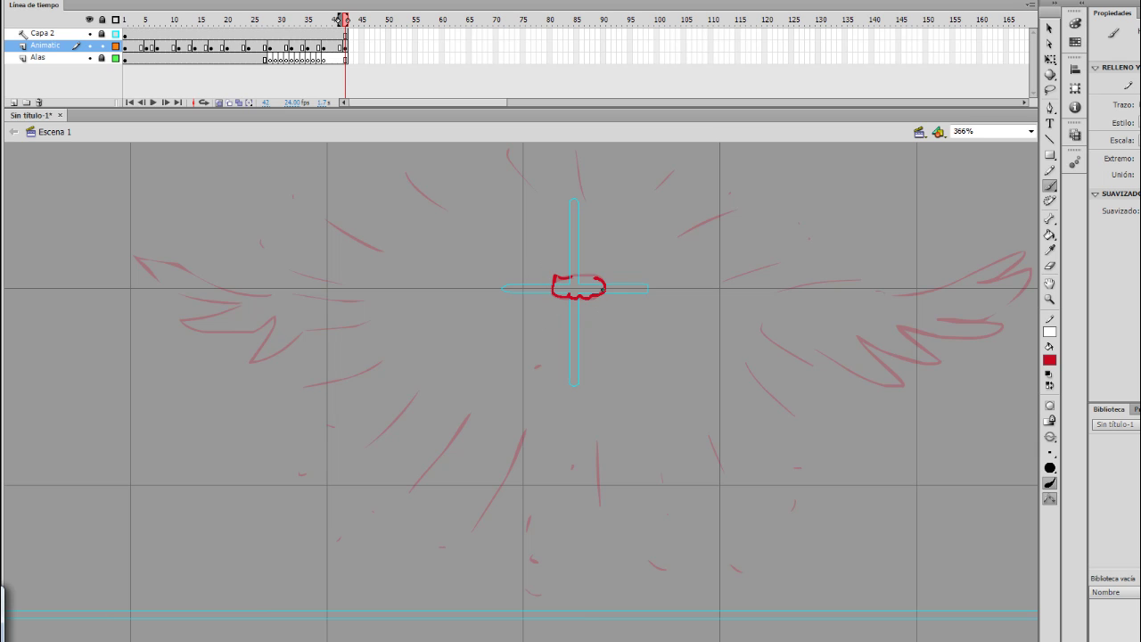
drag(602, 289, 578, 275)
Step: Paint a wider wavy blob on a blank keyframe at frame 43 and a much larger blob outline on one at frame 44
key(F7)
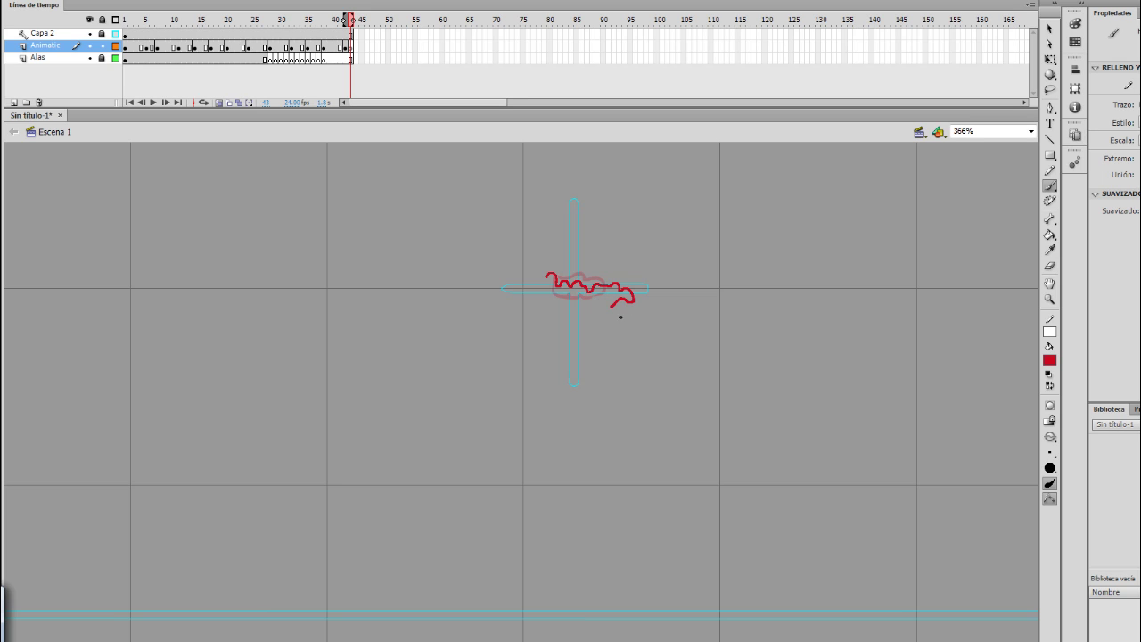
drag(546, 293, 534, 290)
key(F7)
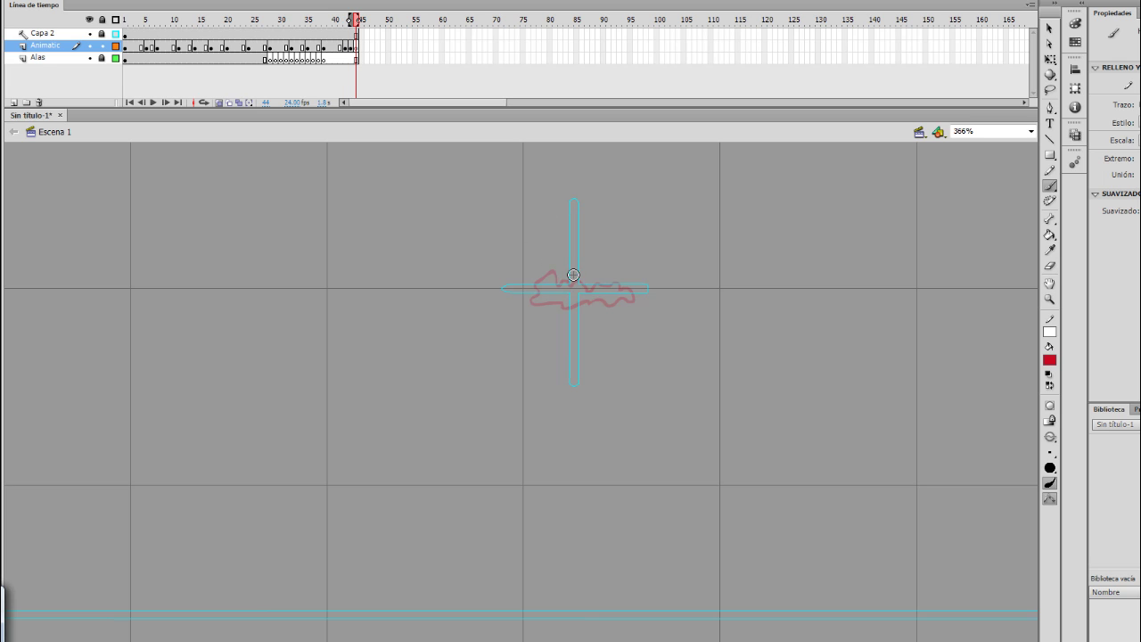
mouse_move(505, 284)
mouse_down()
mouse_move(415, 208)
mouse_move(451, 344)
mouse_move(705, 331)
mouse_up()
mouse_move(641, 289)
mouse_down()
mouse_move(802, 265)
mouse_move(683, 356)
mouse_up()
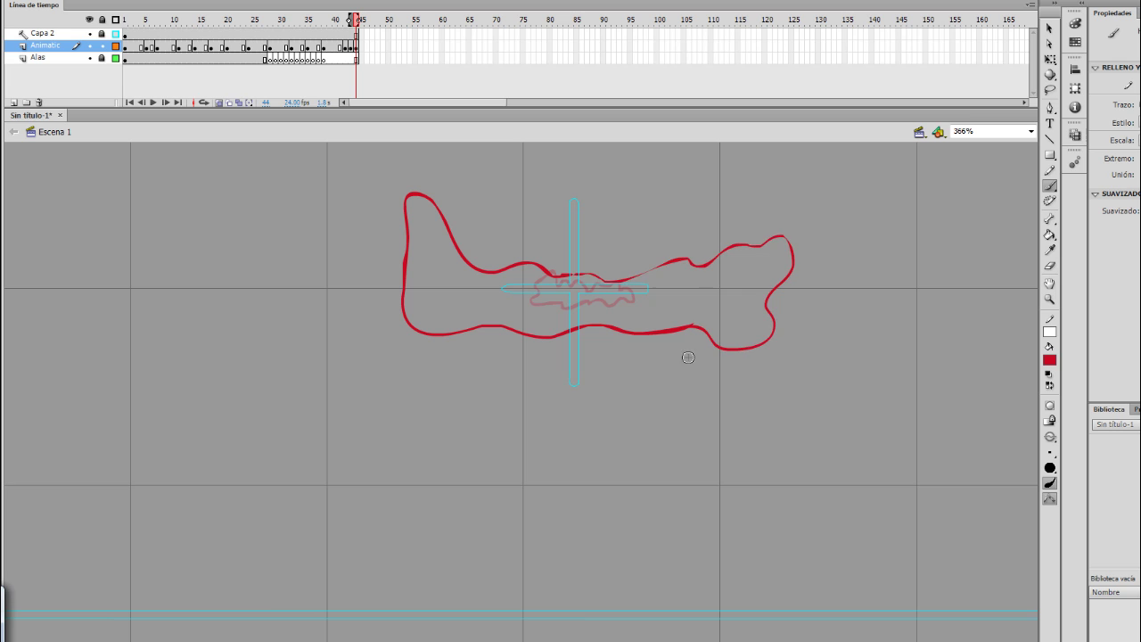
Step: Fit the stage to the window and play the animation looped over frames 1 to 44
click(1030, 131)
click(967, 145)
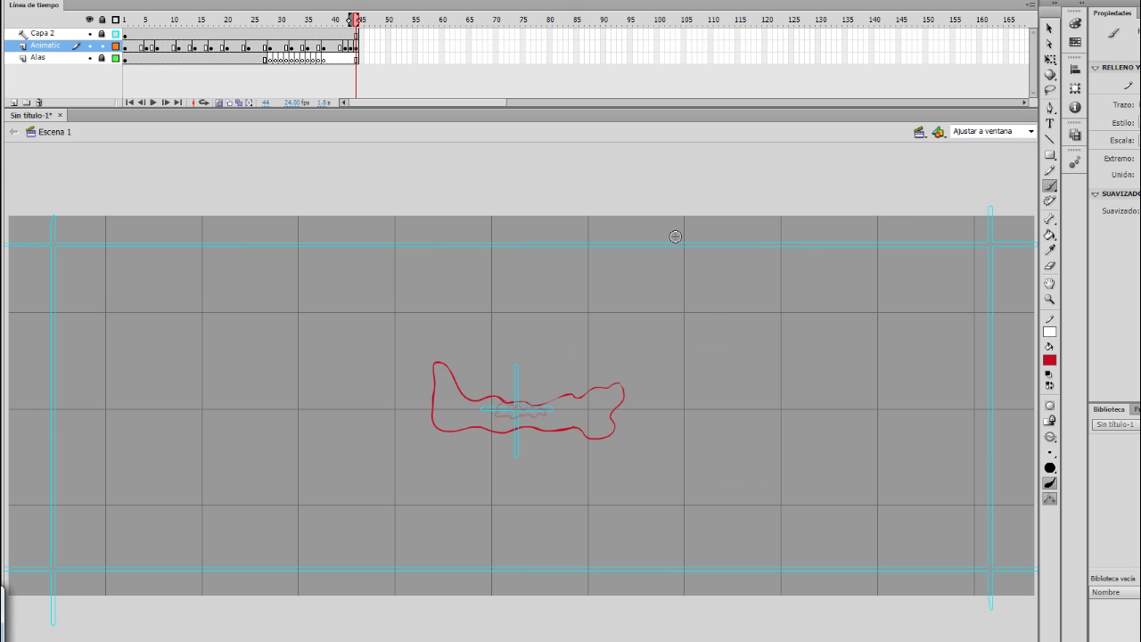
click(204, 102)
drag(325, 21, 358, 22)
key(Return)
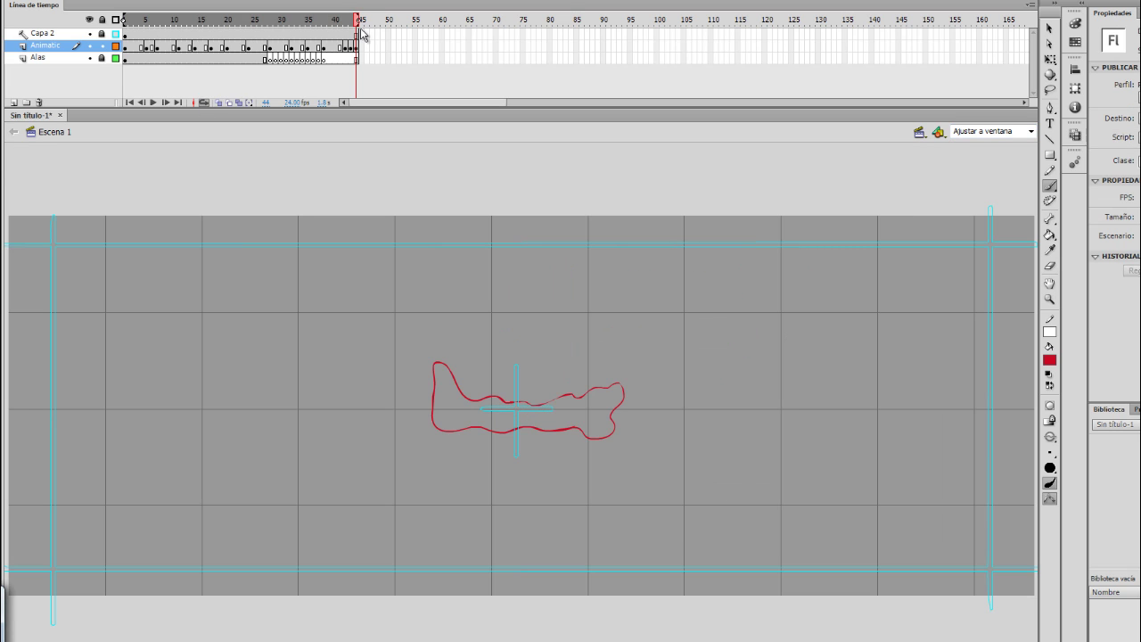